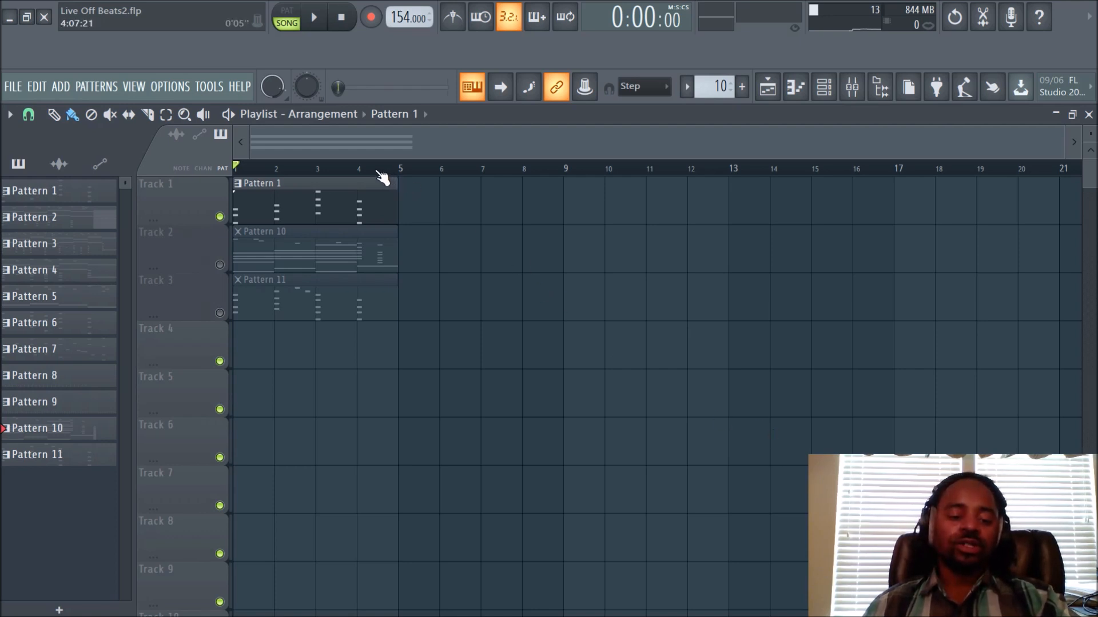
# Open the Pattern 1 clip from playlist Track 1 for note editing in the piano roll
pyautogui.scroll(3, 377, 172)
pyautogui.moveTo(399, 148); pyautogui.dragTo(313, 147)
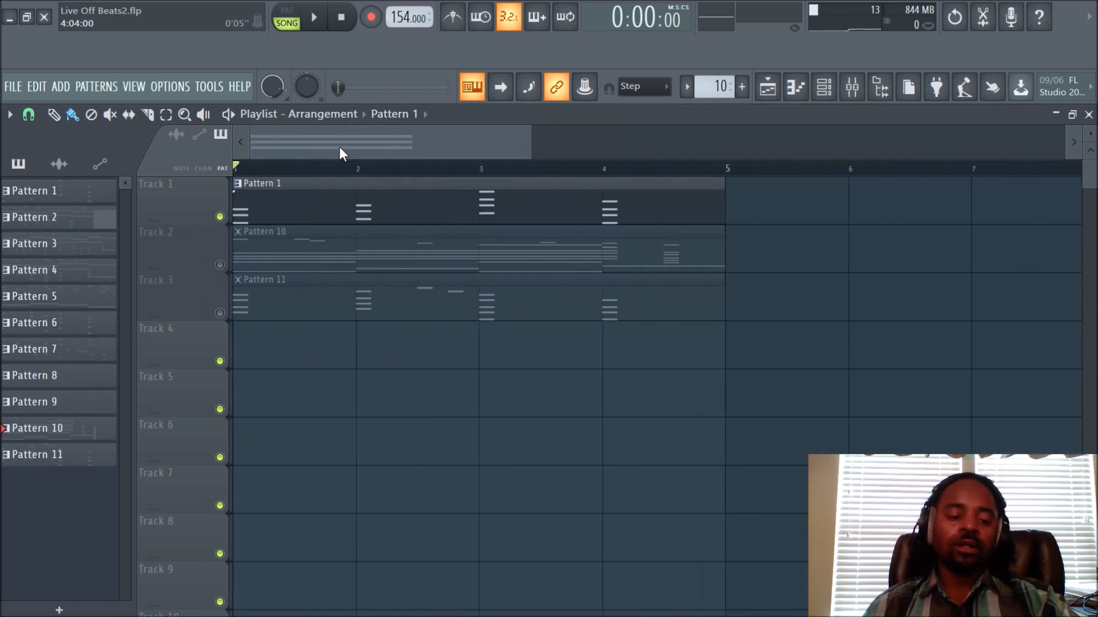
pyautogui.doubleClick(360, 211)
# Examine the four Circle2 chords across bars 1 to 4 of the piano roll
pyautogui.moveTo(369, 156); pyautogui.dragTo(219, 154)
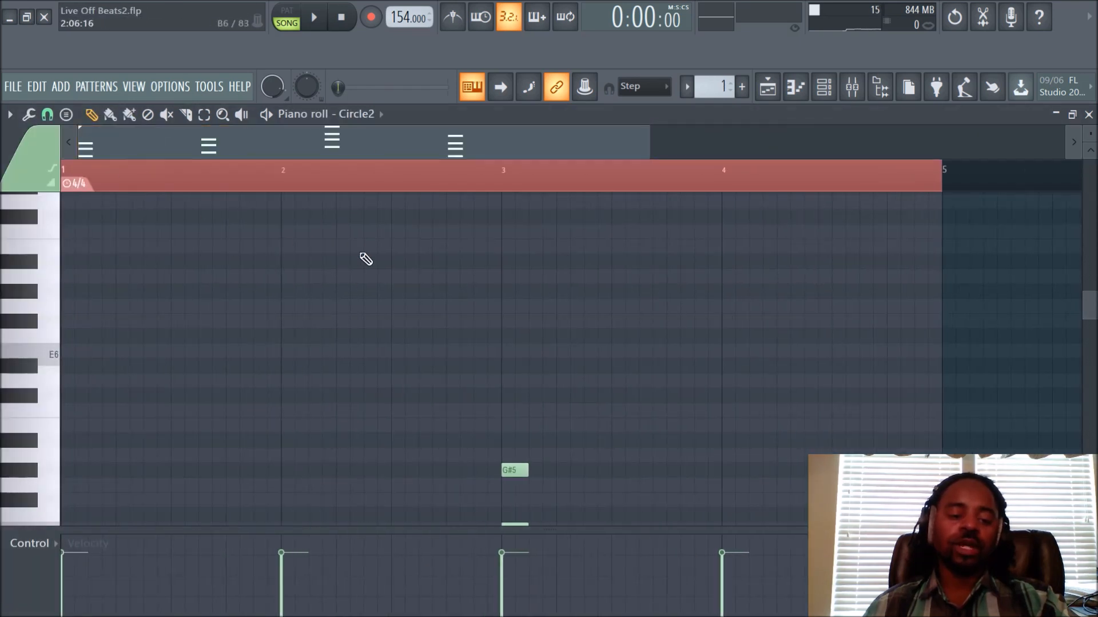
pyautogui.scroll(-3, 371, 269)
pyautogui.keyDown('ctrl'); pyautogui.scroll(-3, 534, 191); pyautogui.keyUp('ctrl')
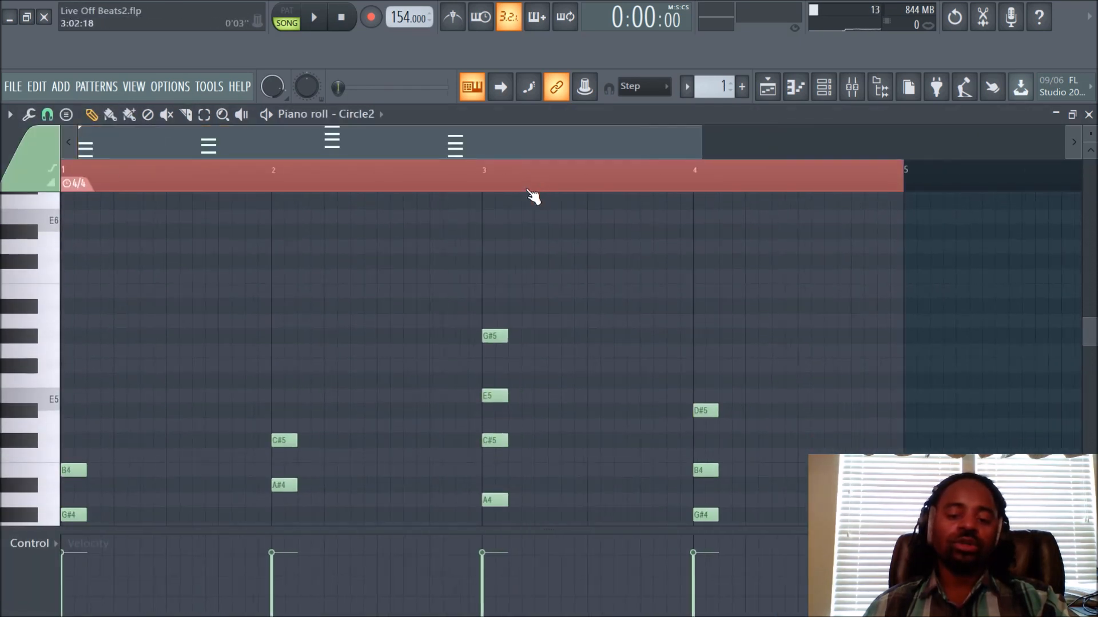
pyautogui.scroll(-3, 531, 240)
pyautogui.scroll(4, 531, 240)
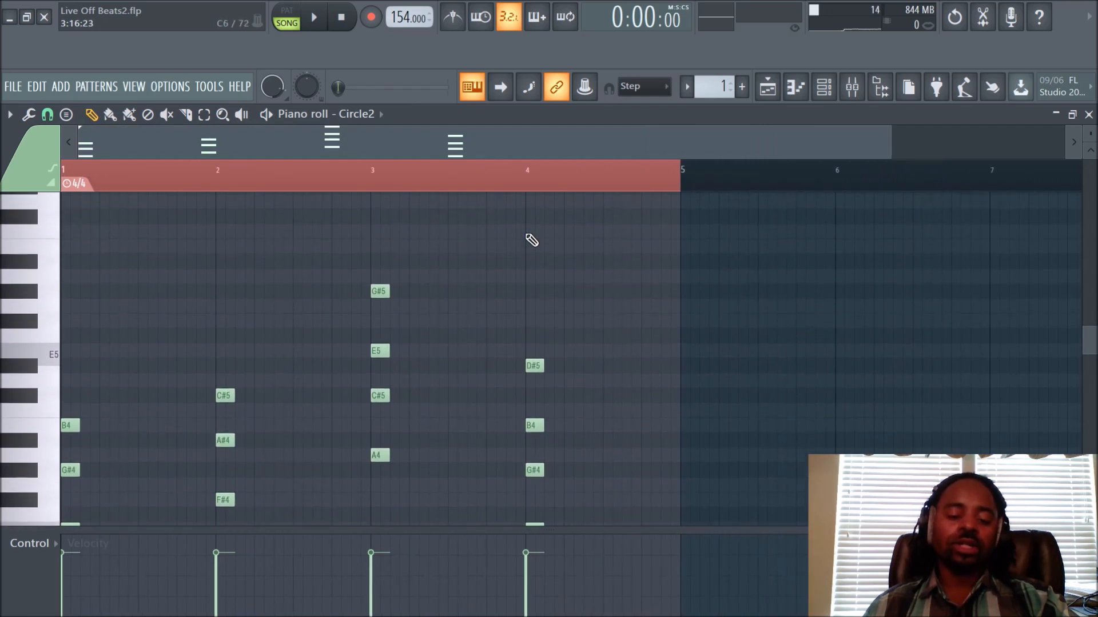
pyautogui.scroll(-2, 532, 240)
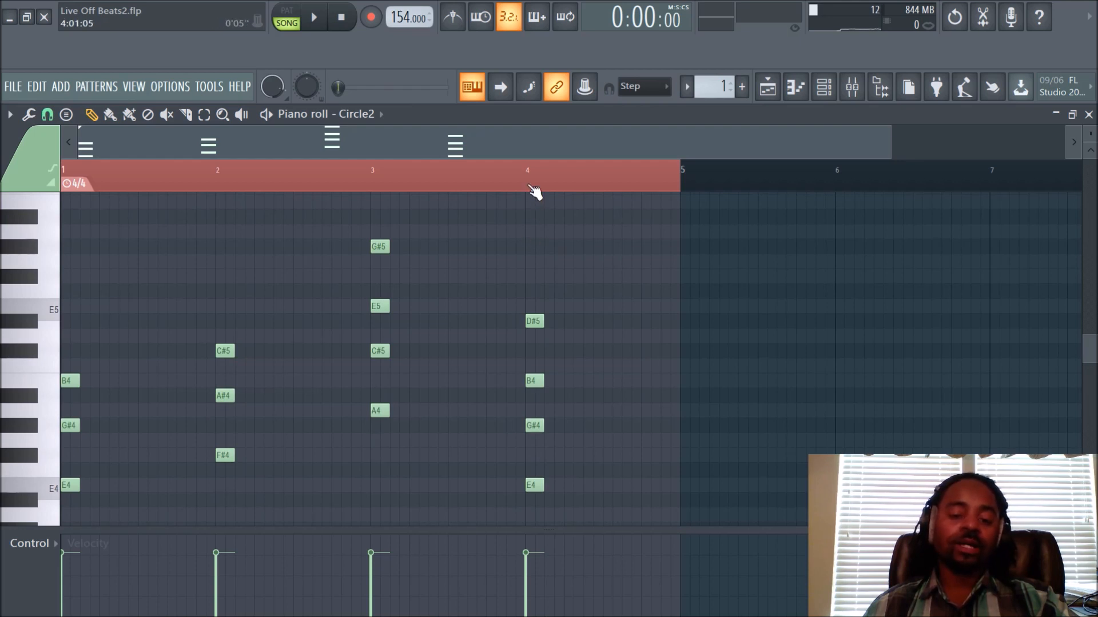
pyautogui.scroll(2, 533, 191)
pyautogui.moveTo(509, 142); pyautogui.dragTo(331, 151)
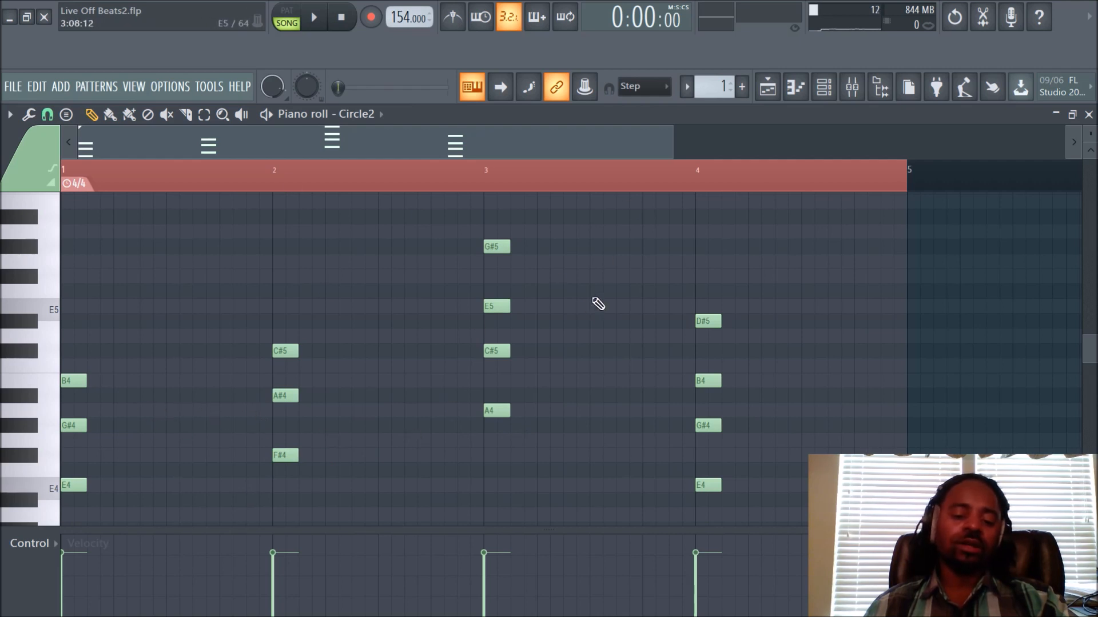
pyautogui.scroll(-1, 563, 194)
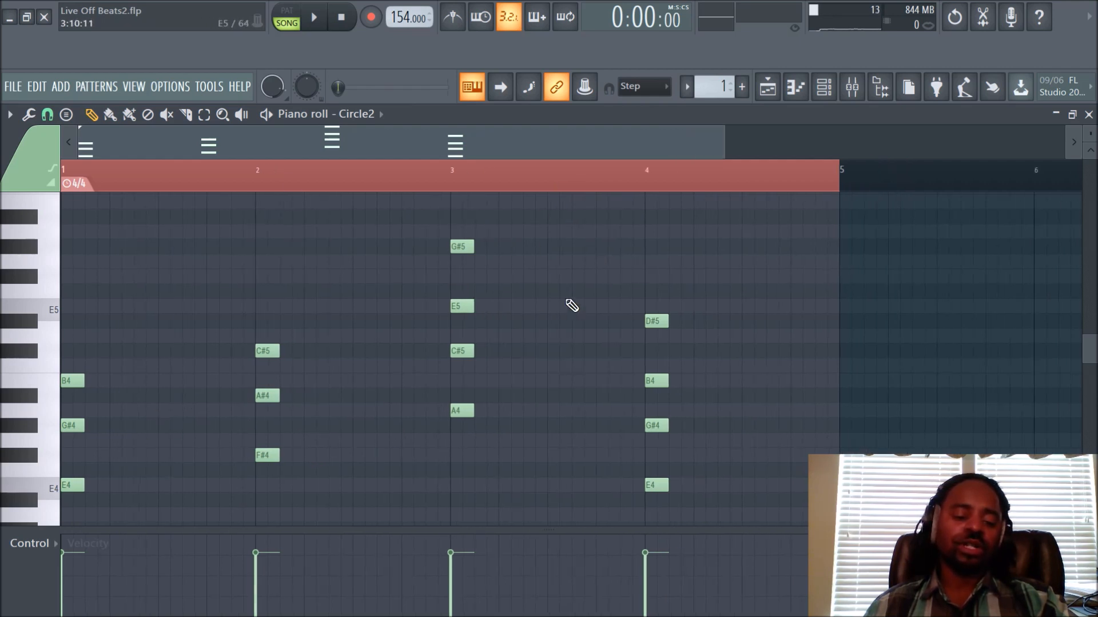
# Set the piano roll's scale highlighting to Major with root note E, and play the chord pattern for a few seconds
pyautogui.click(12, 116)
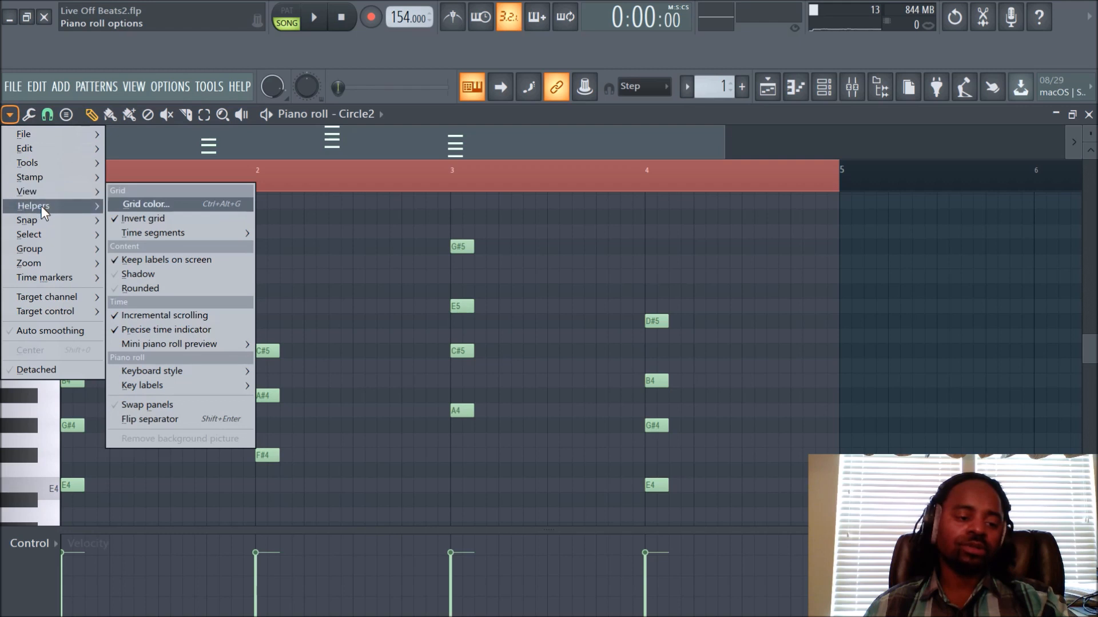
pyautogui.moveTo(82, 212)
pyautogui.moveTo(133, 219)
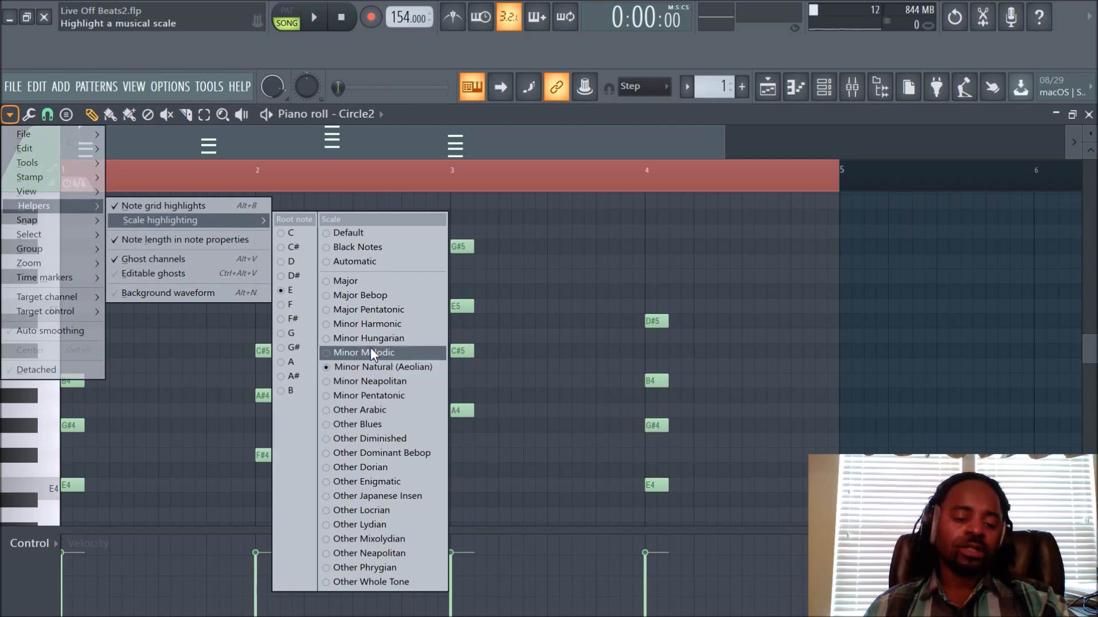
pyautogui.click(369, 280)
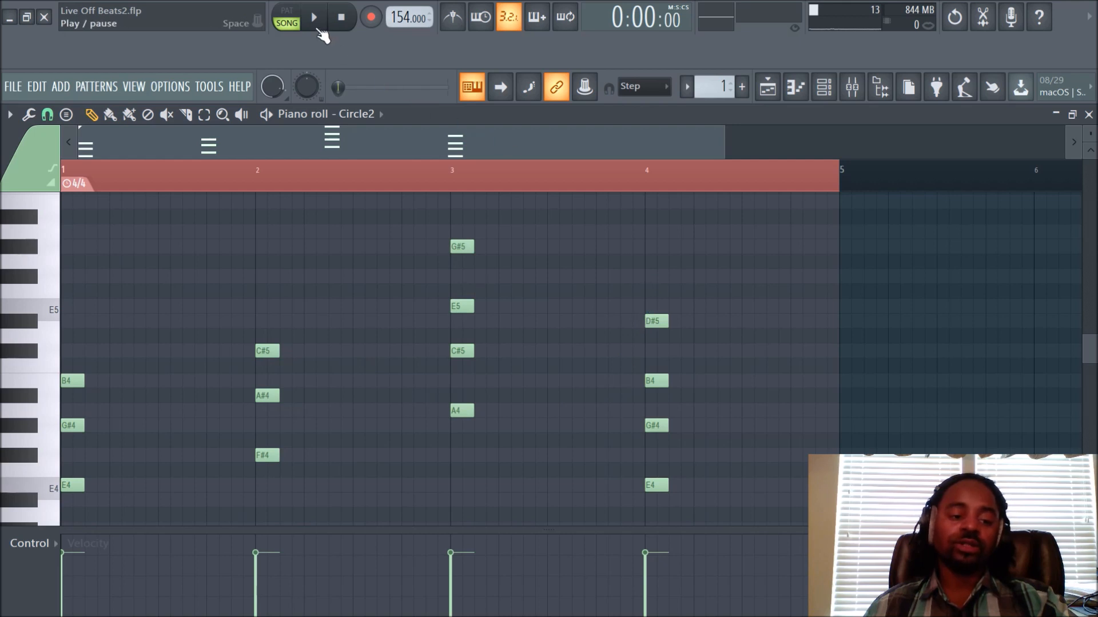
pyautogui.click(319, 30)
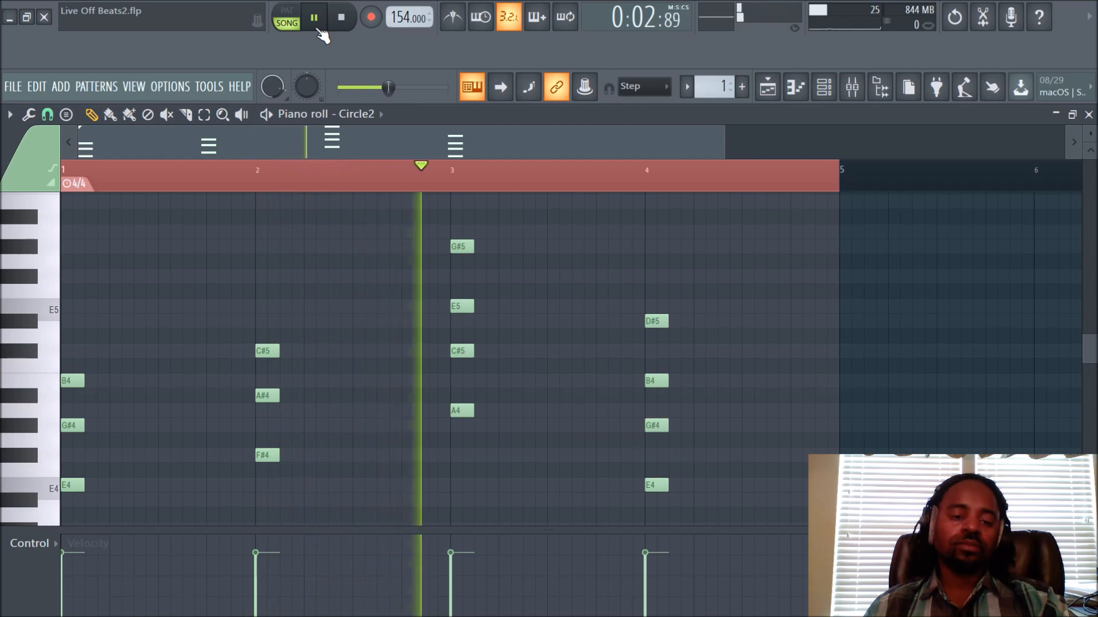
pyautogui.click(354, 21)
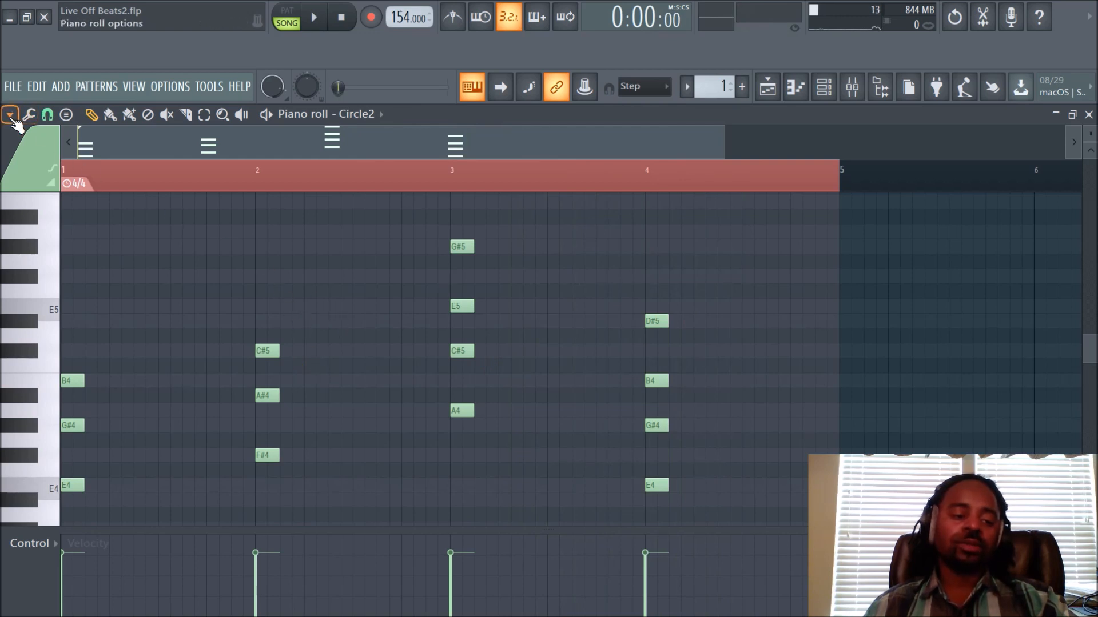
# Stamp a Major chord with its root on E5 midway through bar 1, and clear the note selection
pyautogui.click(10, 116)
pyautogui.moveTo(18, 175)
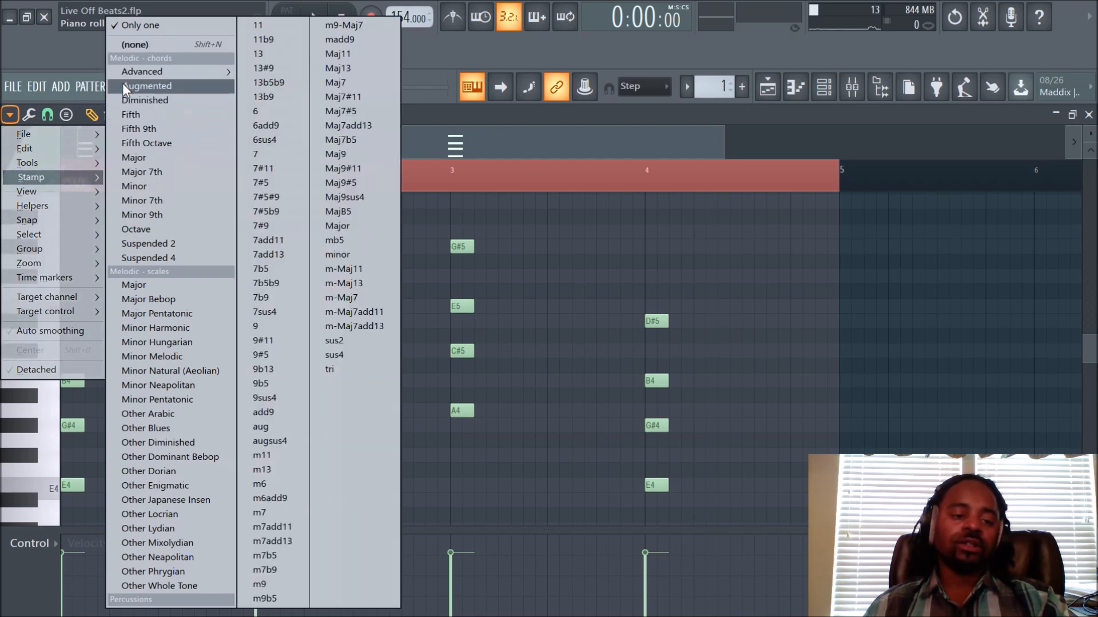
pyautogui.moveTo(143, 73)
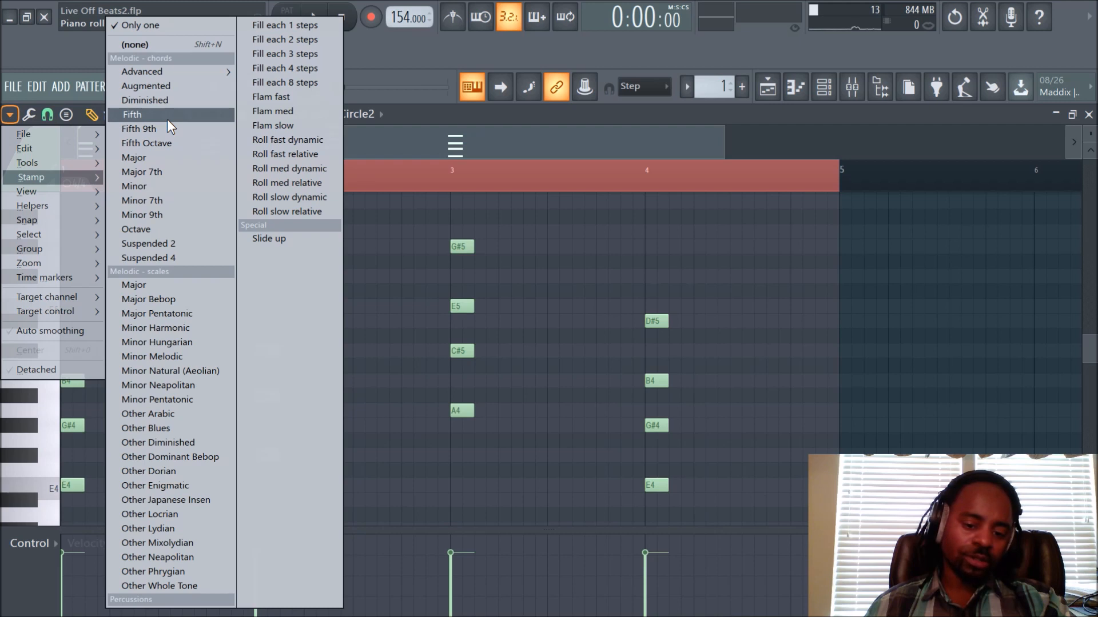
pyautogui.click(168, 159)
pyautogui.scroll(2, 246, 258)
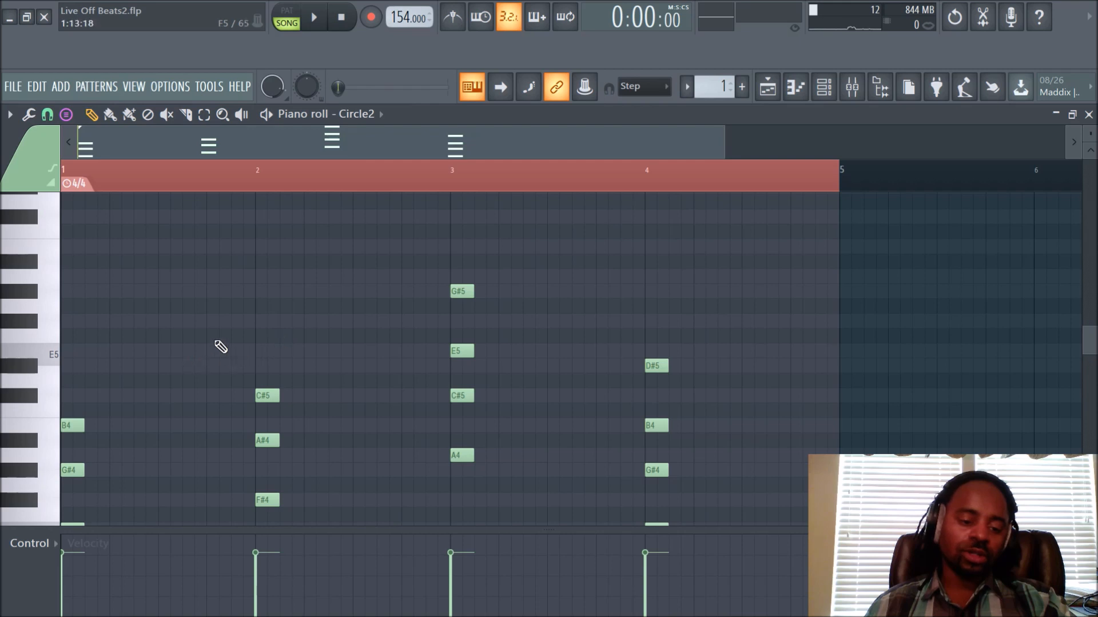
pyautogui.click(162, 351)
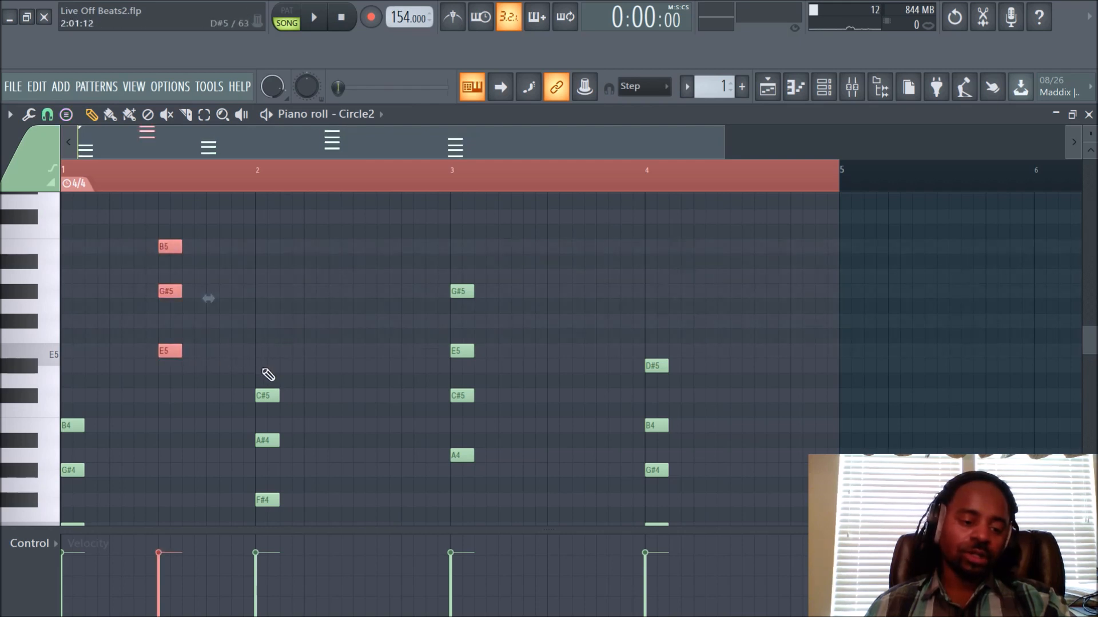
pyautogui.keyDown('ctrl'); pyautogui.click(278, 338); pyautogui.keyUp('ctrl')
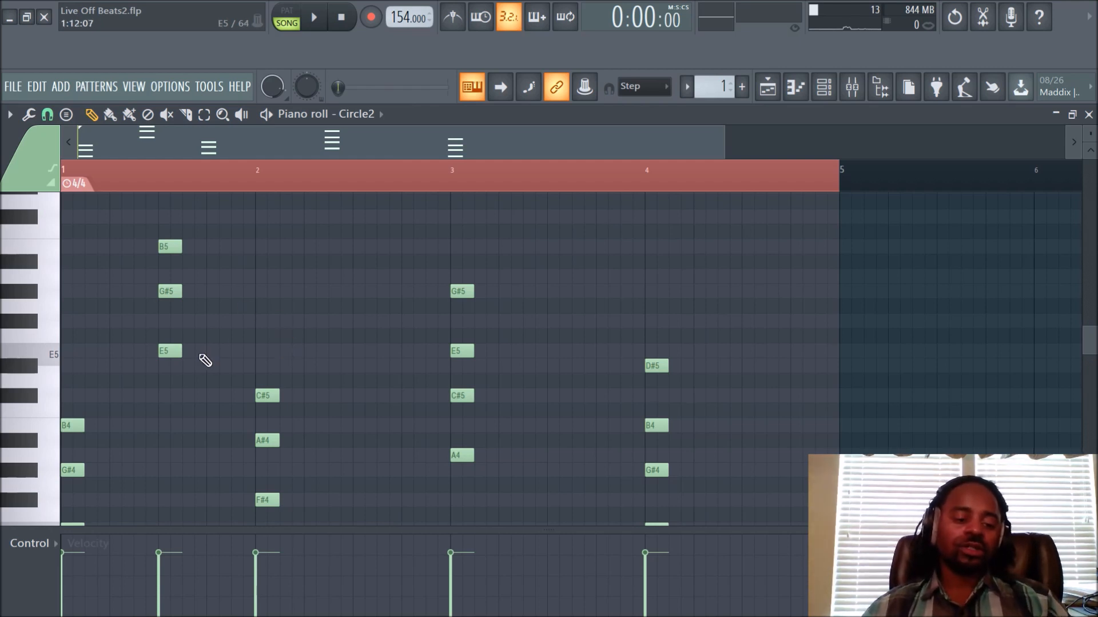
pyautogui.click(224, 351)
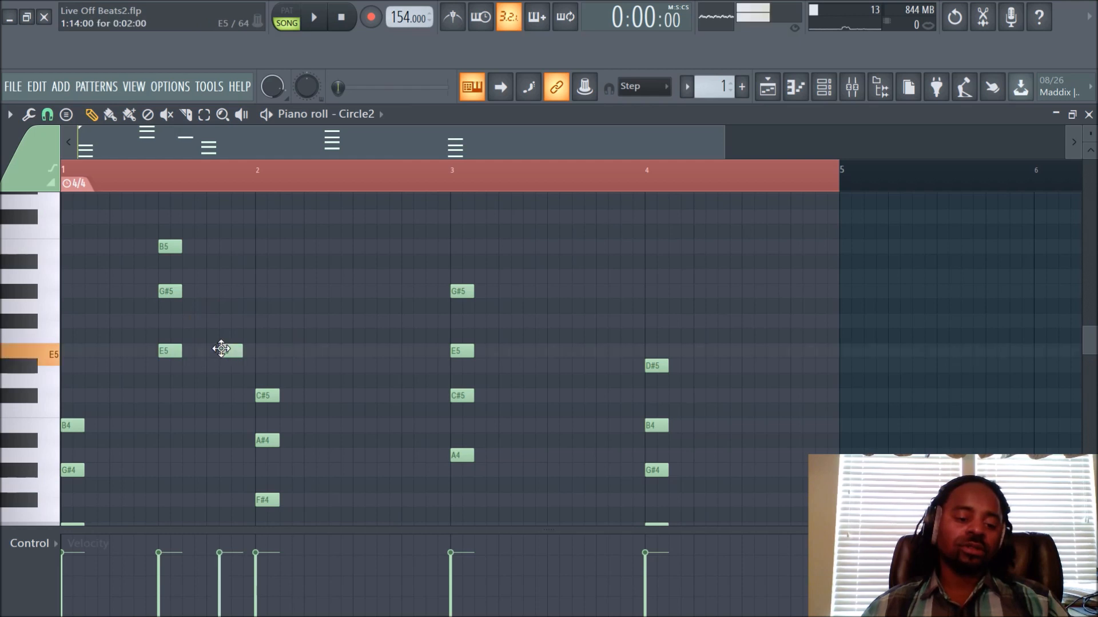
pyautogui.rightClick(232, 353)
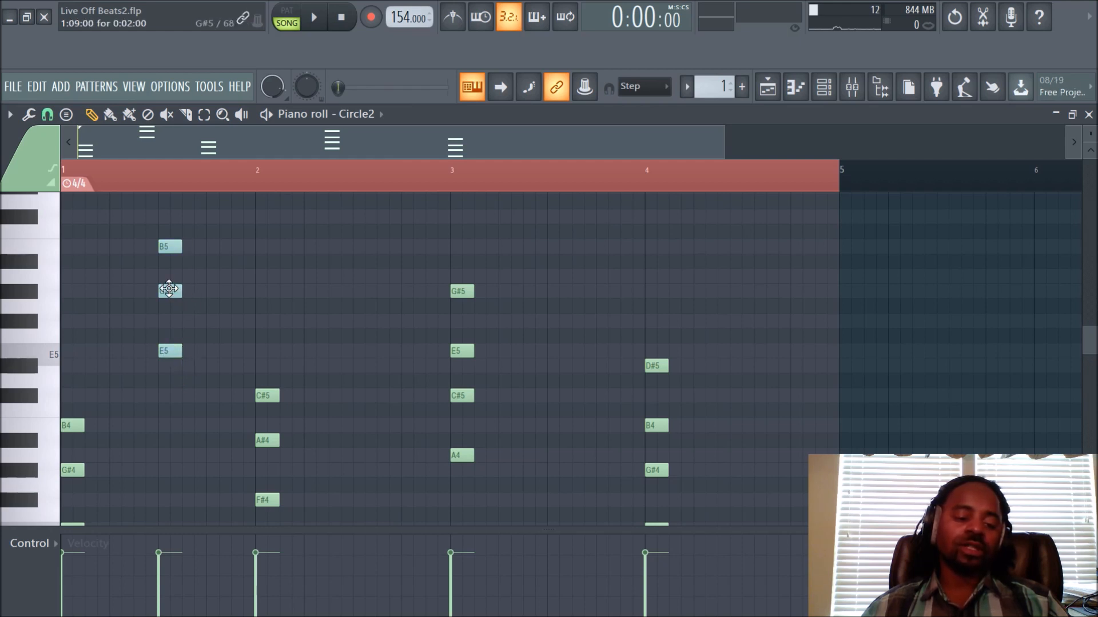
pyautogui.click(170, 246)
pyautogui.moveTo(171, 246)
pyautogui.mouseDown()
pyautogui.moveTo(354, 240)
pyautogui.moveTo(64, 320)
pyautogui.moveTo(175, 240)
pyautogui.moveTo(172, 229)
pyautogui.moveTo(172, 262)
pyautogui.mouseUp()
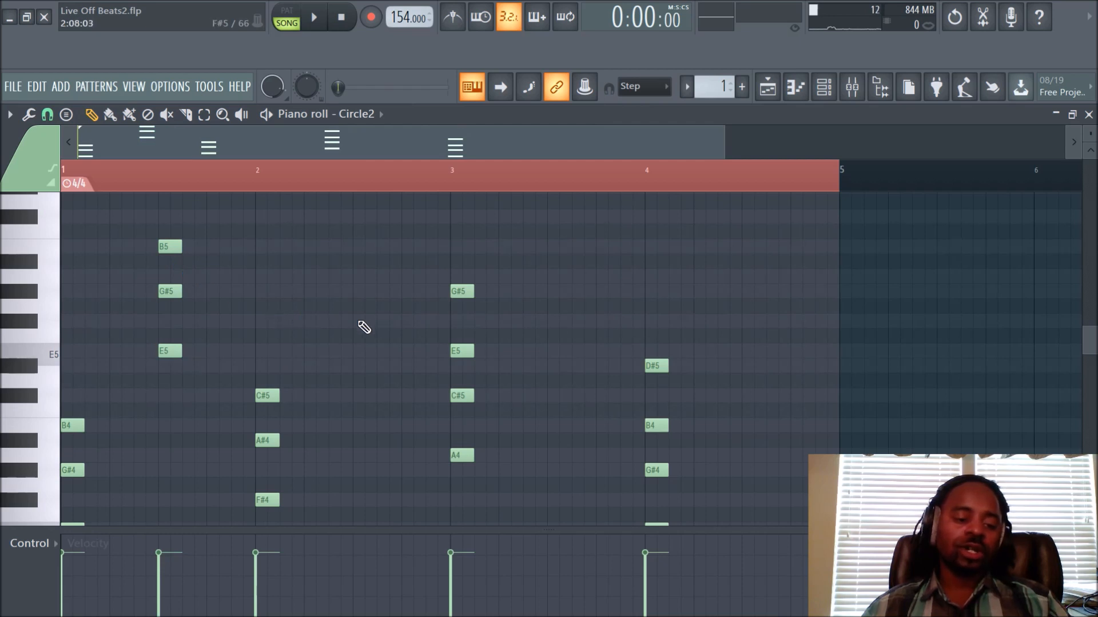
# Play the pattern from the start to hear the added E5 Major chord, and stop playback
pyautogui.press('space')
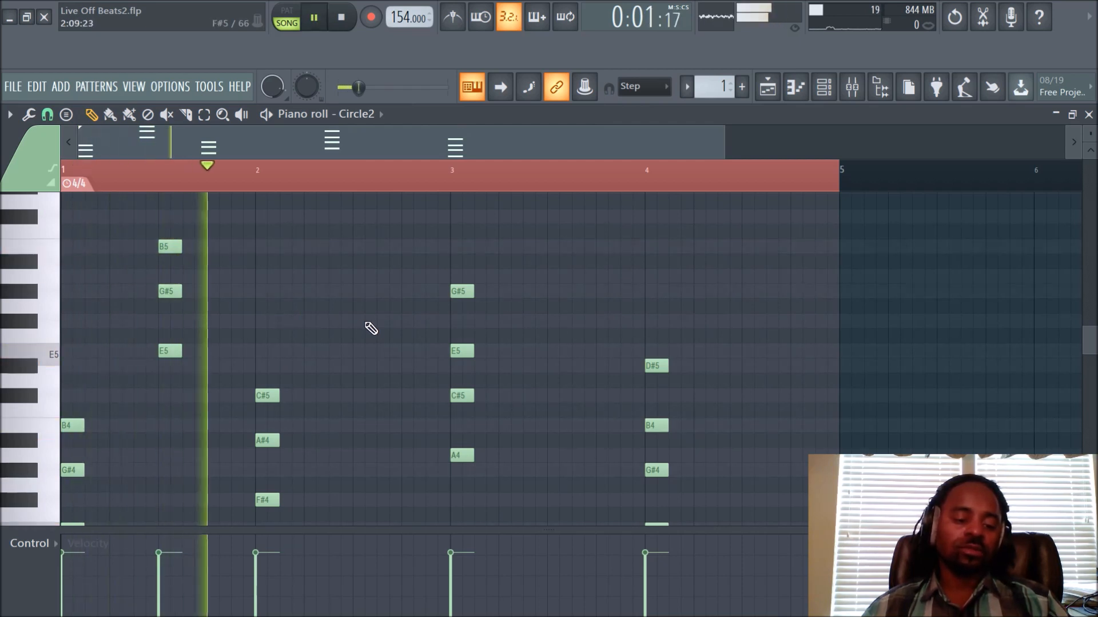
pyautogui.press('space')
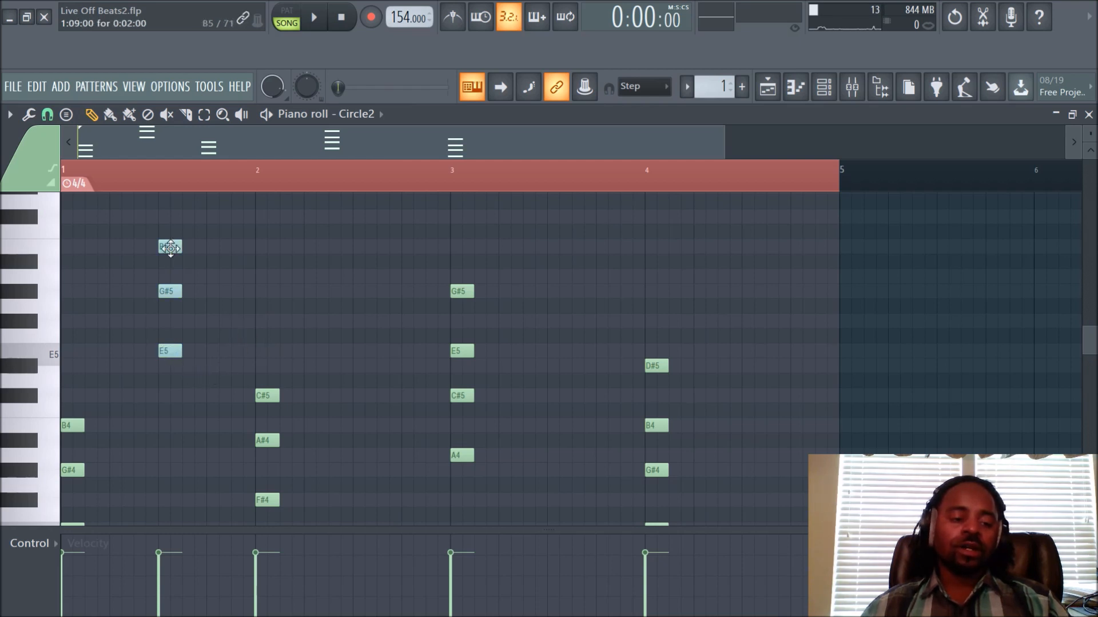
# Stamp a Major 7th chord with its root on E5 midway through bar 2, and clear the note selection
pyautogui.click(67, 116)
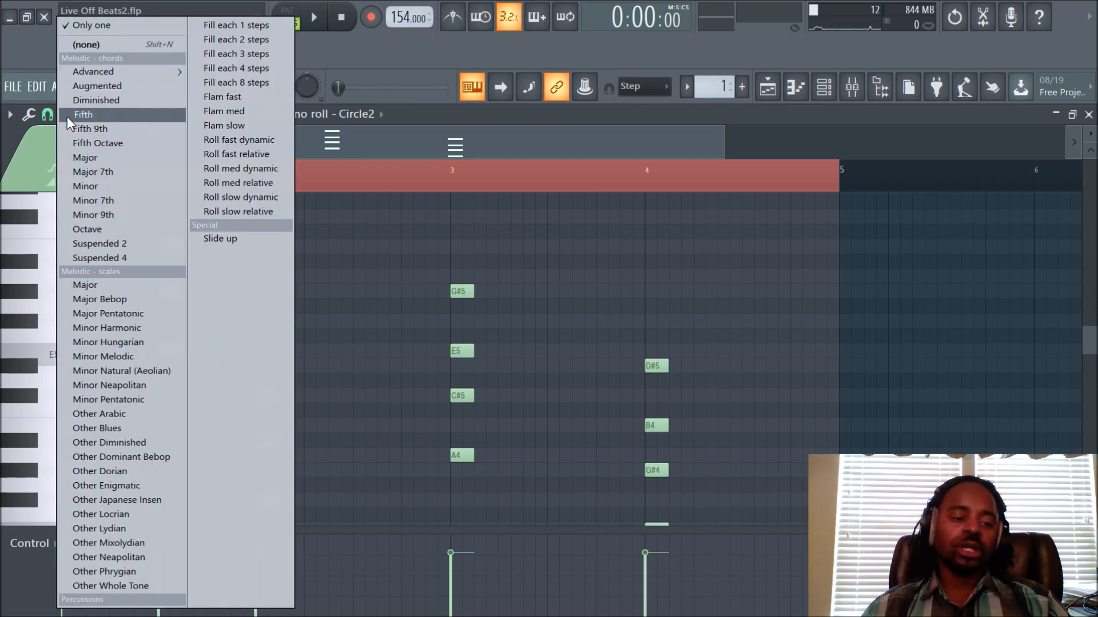
pyautogui.click(95, 170)
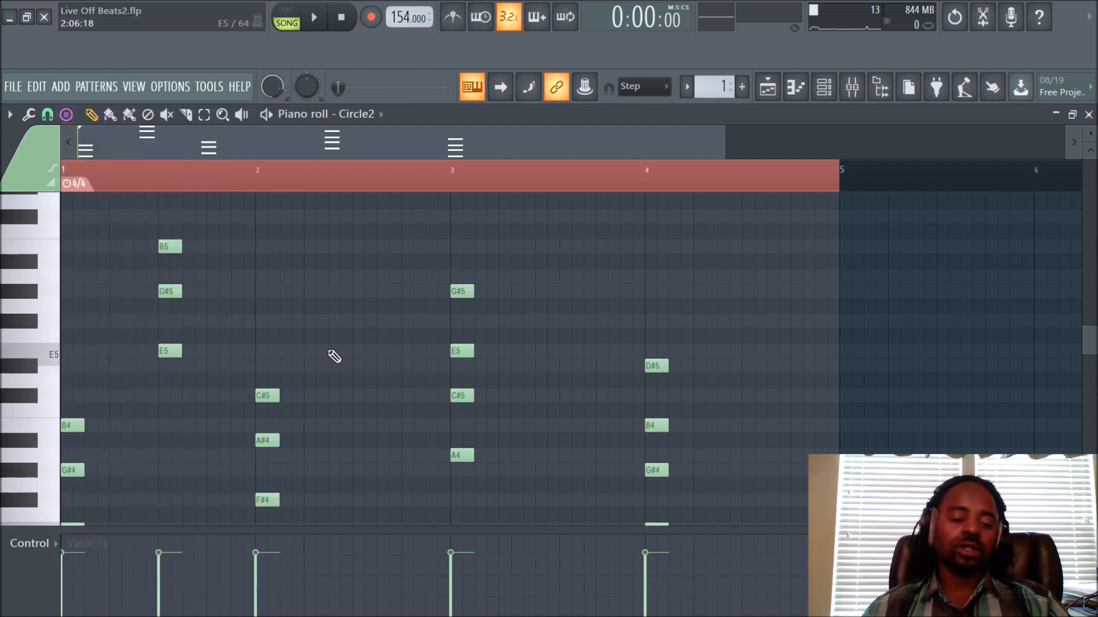
pyautogui.click(359, 356)
pyautogui.scroll(3, 417, 362)
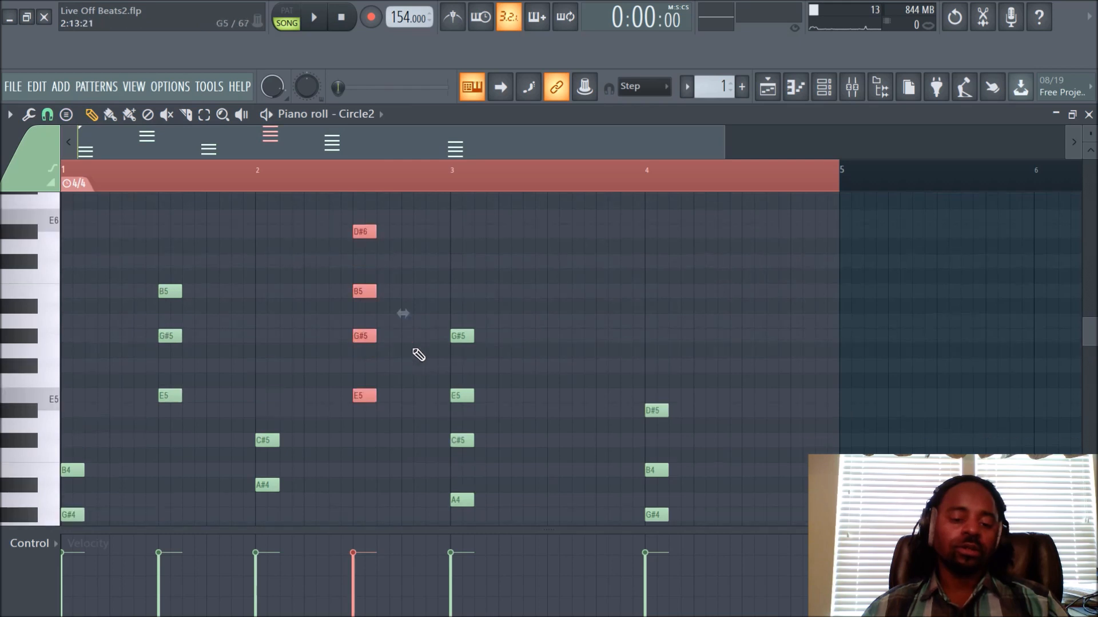
pyautogui.keyDown('ctrl'); pyautogui.click(525, 258); pyautogui.keyUp('ctrl')
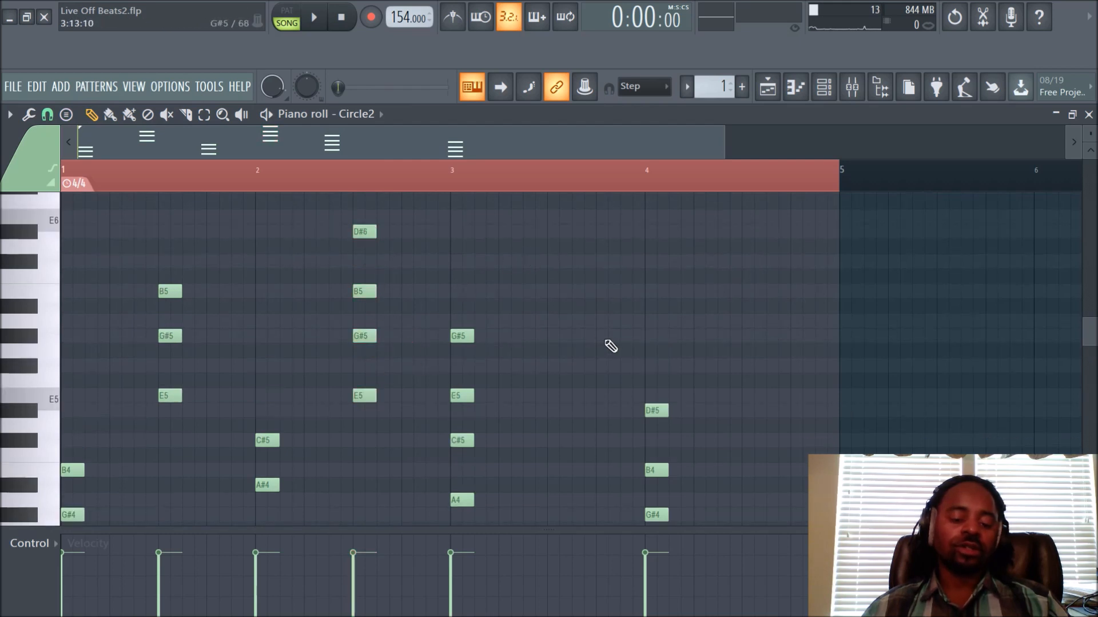
# Play the pattern through the Major 7th chord in bar 2, and stop playback
pyautogui.scroll(-3, 637, 353)
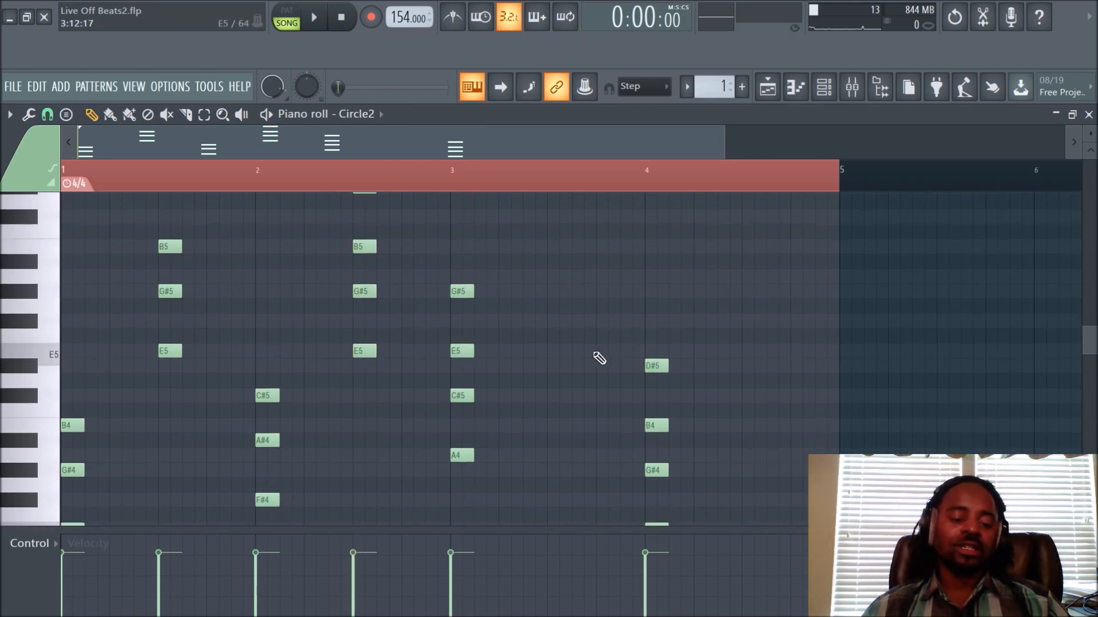
pyautogui.scroll(6, 599, 359)
pyautogui.press('space')
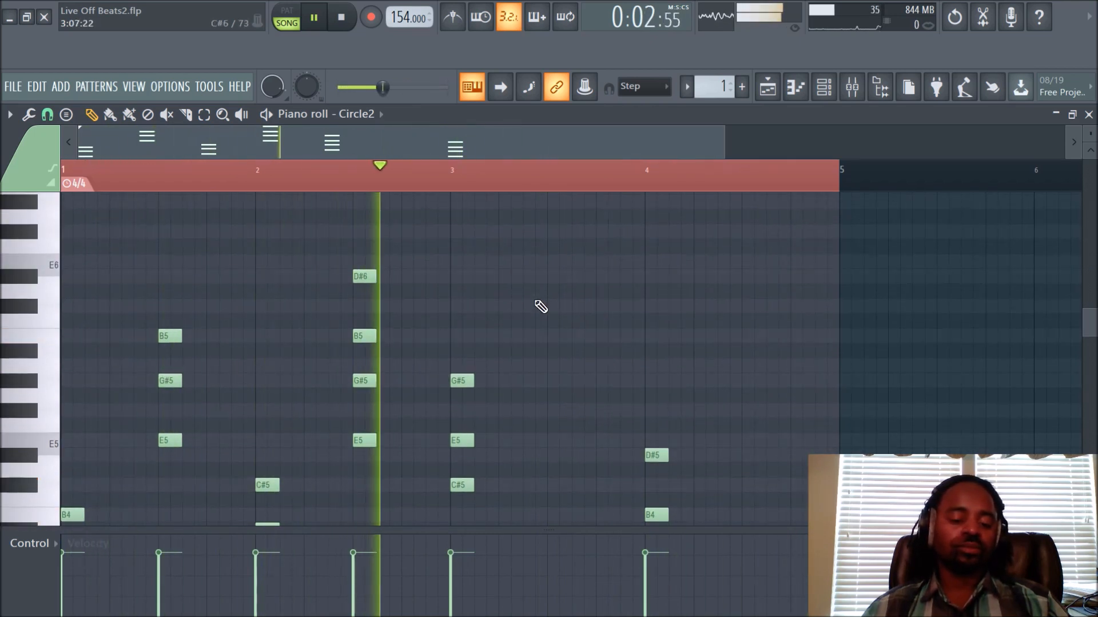
pyautogui.press('space')
pyautogui.scroll(-3, 540, 307)
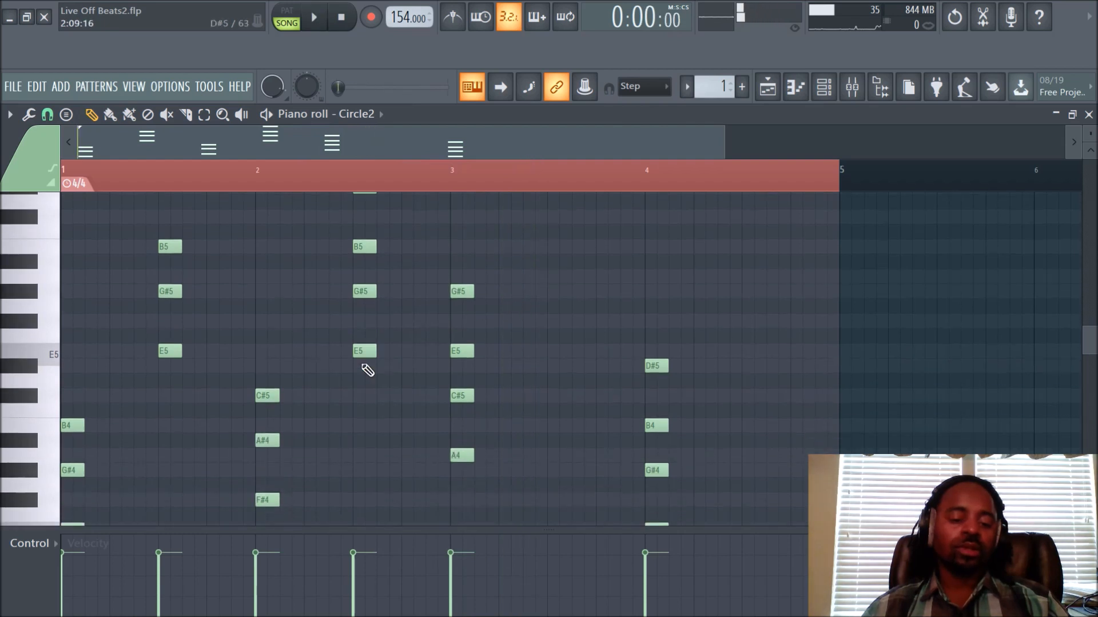
# Transpose the Major 7th chord in bar 2 down to root C5, and audition its root and the E5 key
pyautogui.scroll(1, 375, 325)
pyautogui.moveTo(361, 234); pyautogui.dragTo(361, 311)
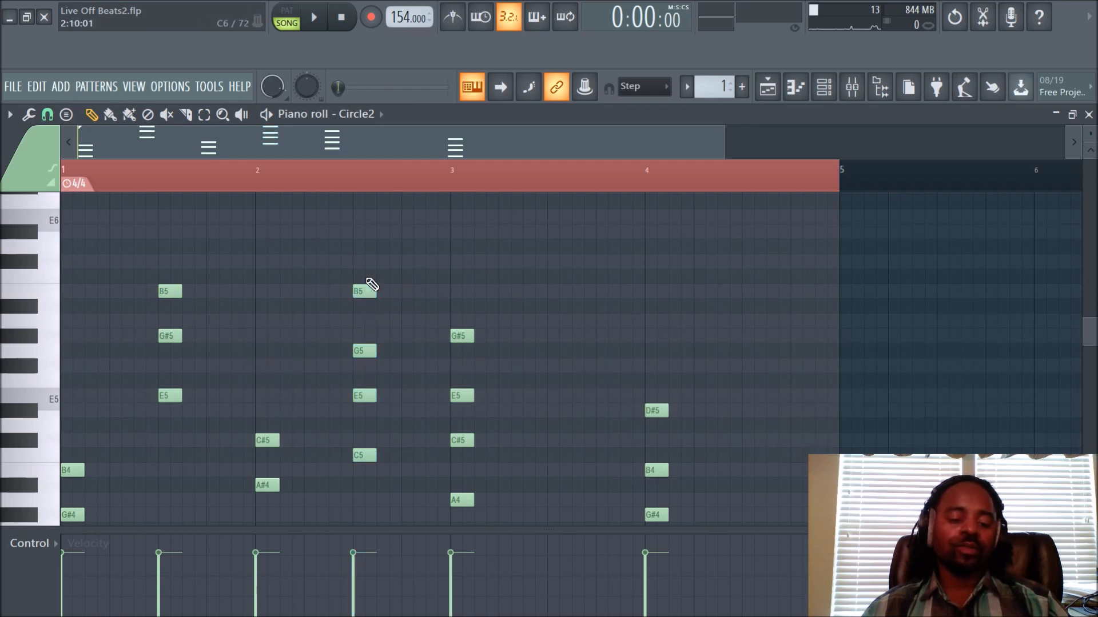
pyautogui.click(364, 460)
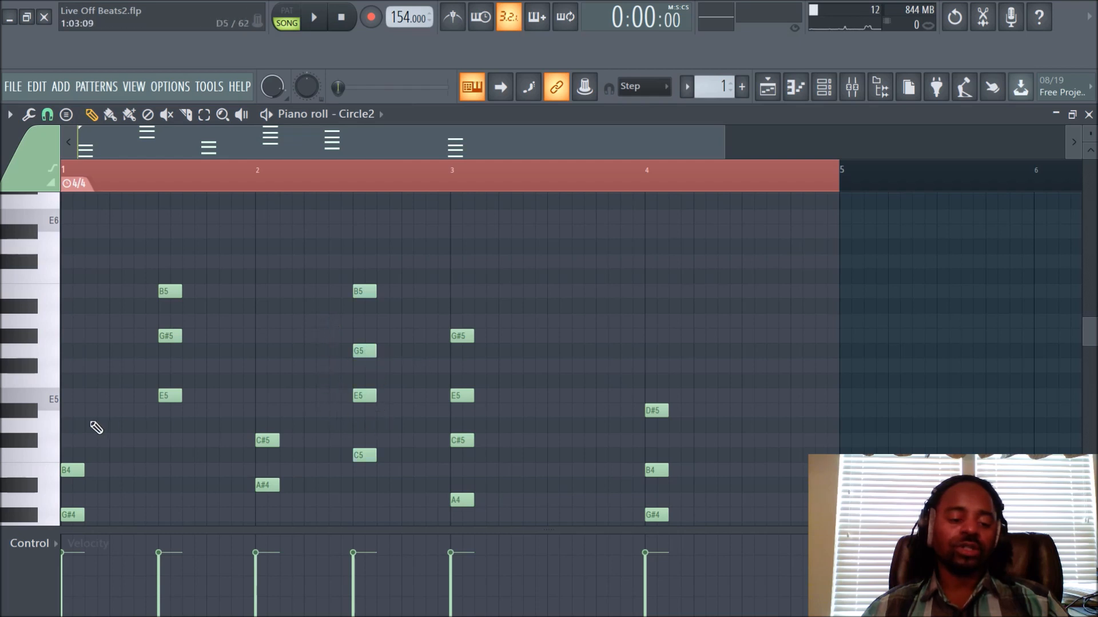
pyautogui.click(58, 404)
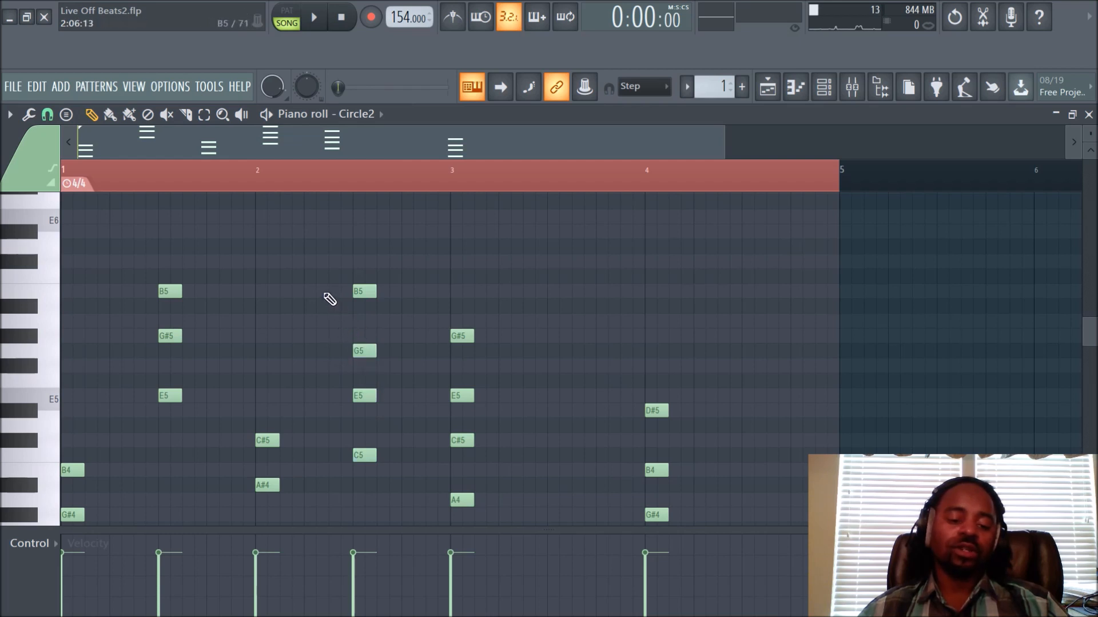
# Draw a four-note chord of B5, G#5, E5 and C#5 directly before the Major 7th chord in bar 2
pyautogui.click(334, 292)
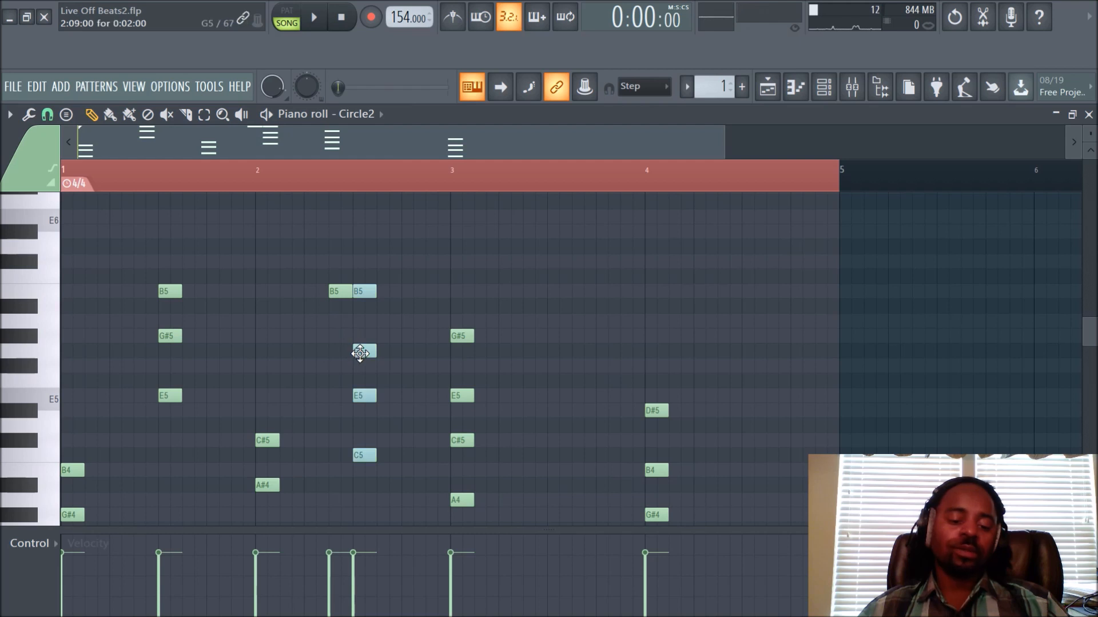
pyautogui.click(335, 322)
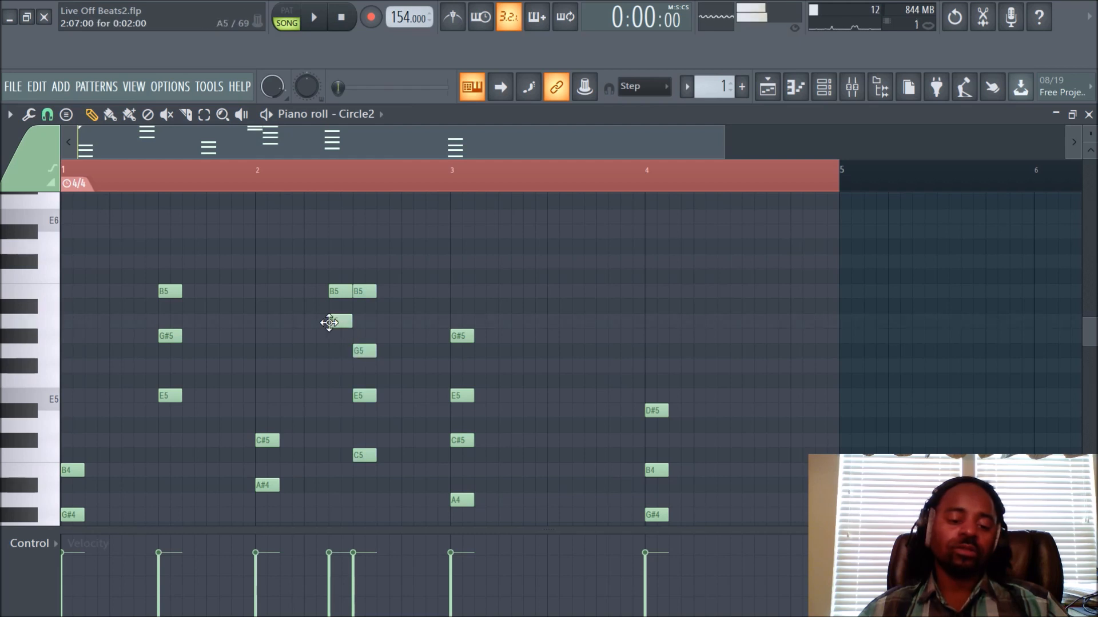
pyautogui.moveTo(339, 322); pyautogui.dragTo(339, 336)
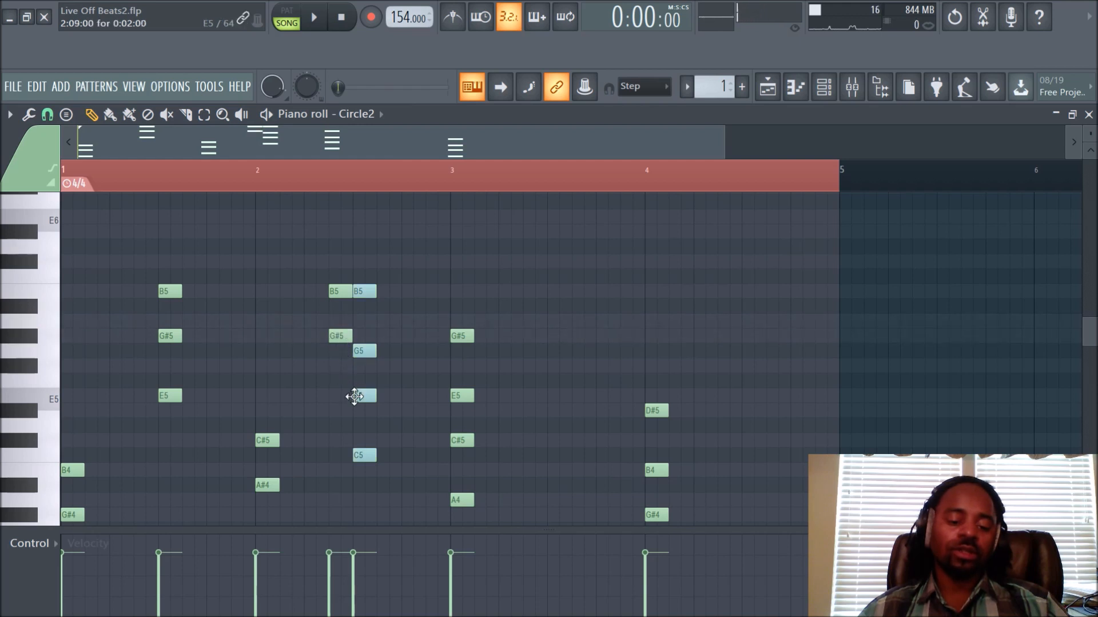
pyautogui.click(334, 396)
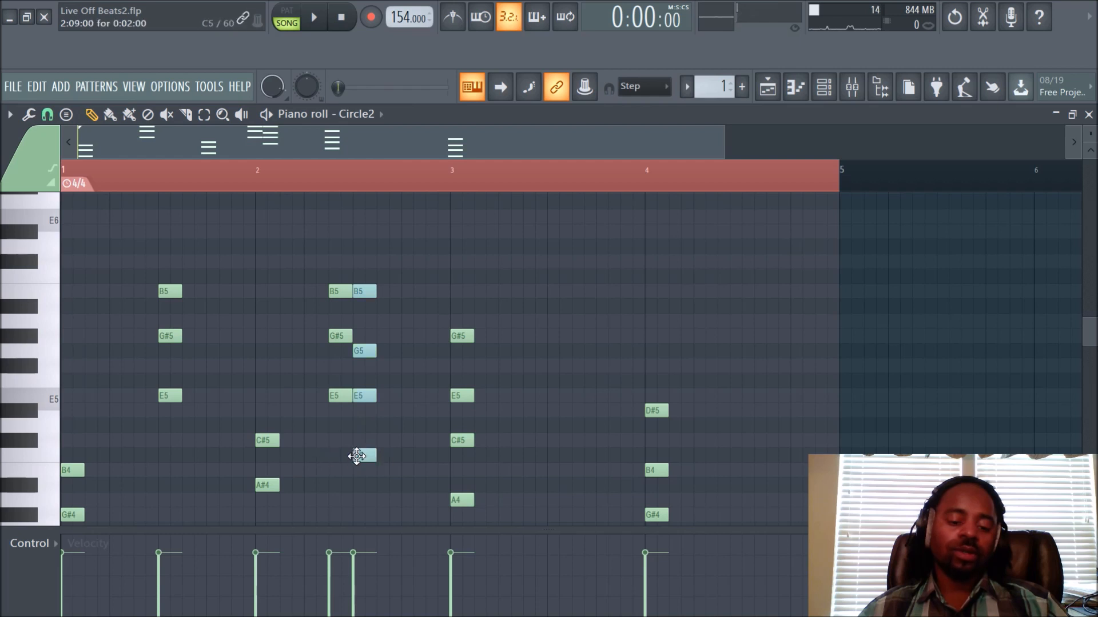
pyautogui.click(332, 441)
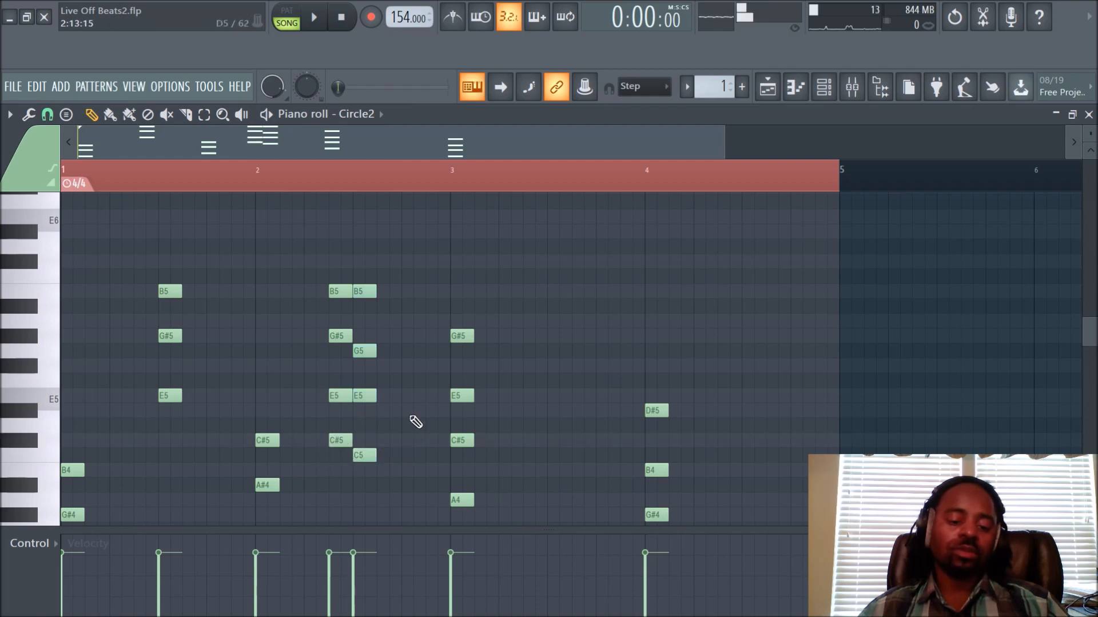
# Delete the stamped Major 7th chord in bar 2, and move the hand-drawn four-note chord into its place
pyautogui.rightClick(367, 287)
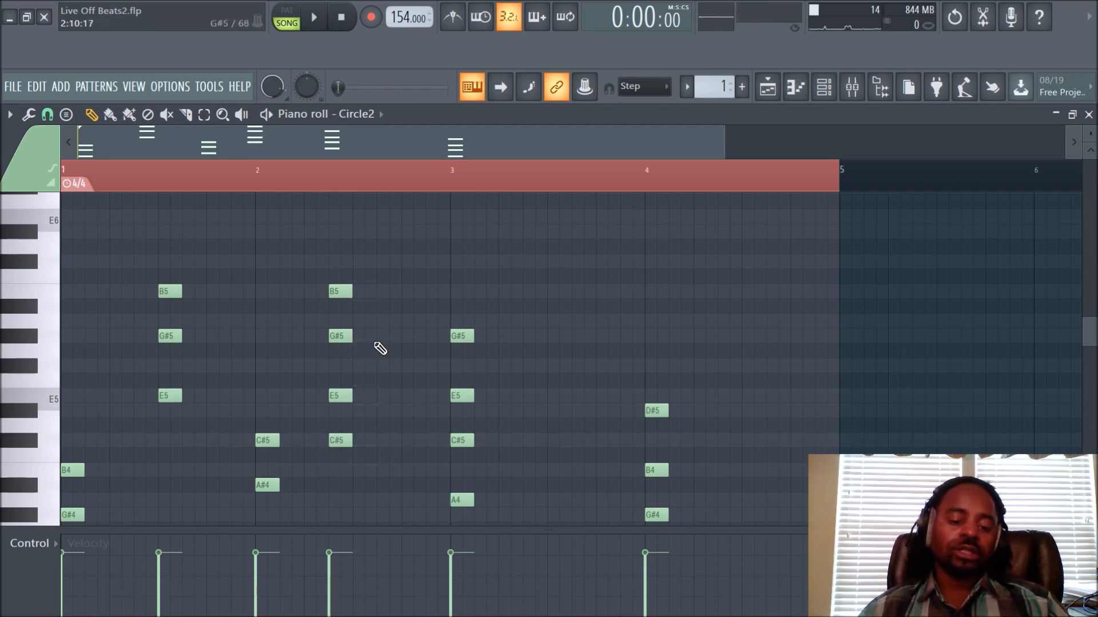
pyautogui.moveTo(349, 270); pyautogui.dragTo(346, 503)
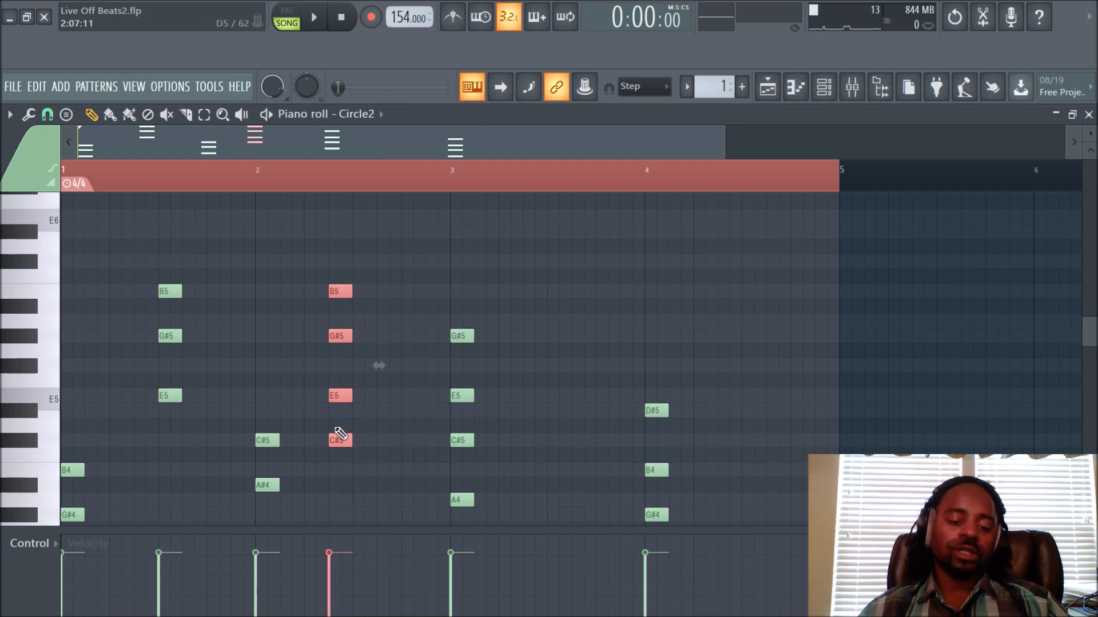
pyautogui.moveTo(337, 440); pyautogui.dragTo(362, 441)
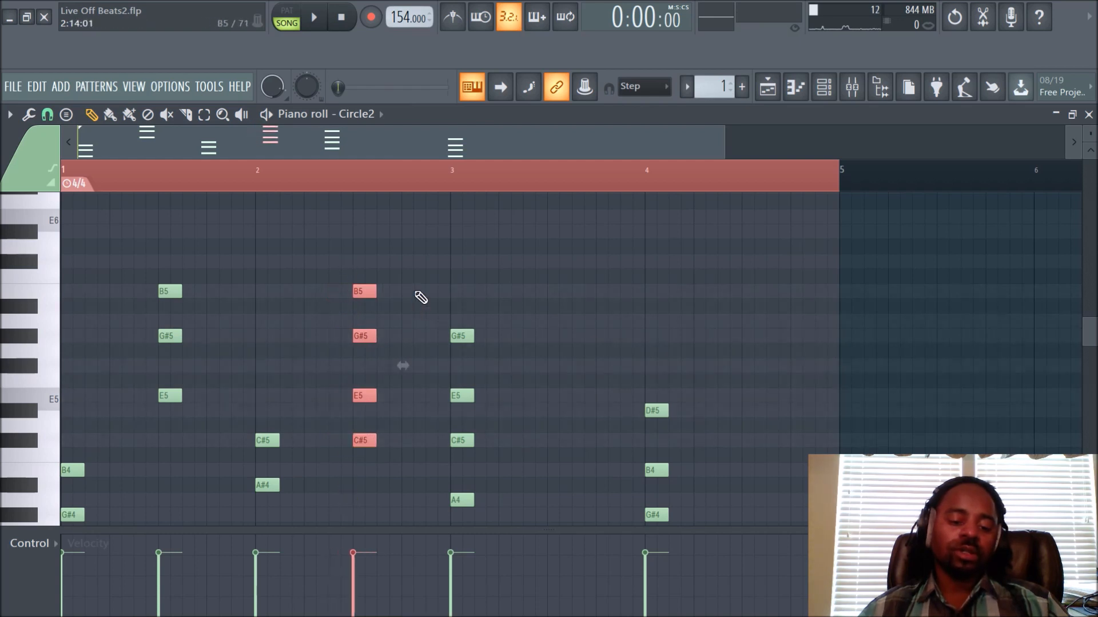
pyautogui.click(419, 302)
# Play the pattern from the start to hear the new bar 2 chord, and replay it into bar 4
pyautogui.press('space')
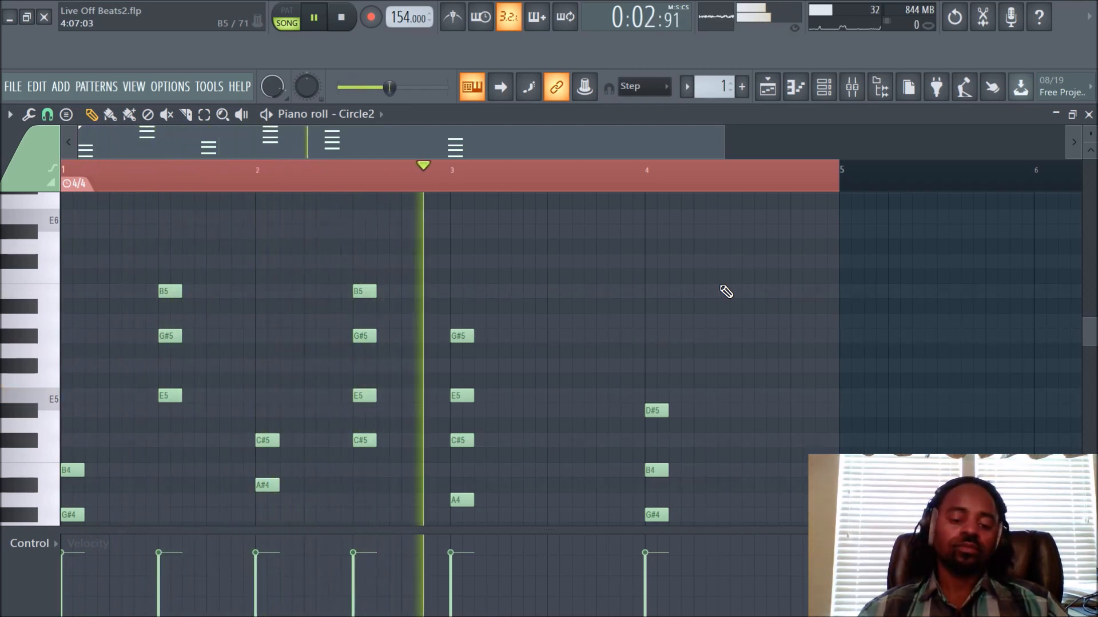
pyautogui.press('space')
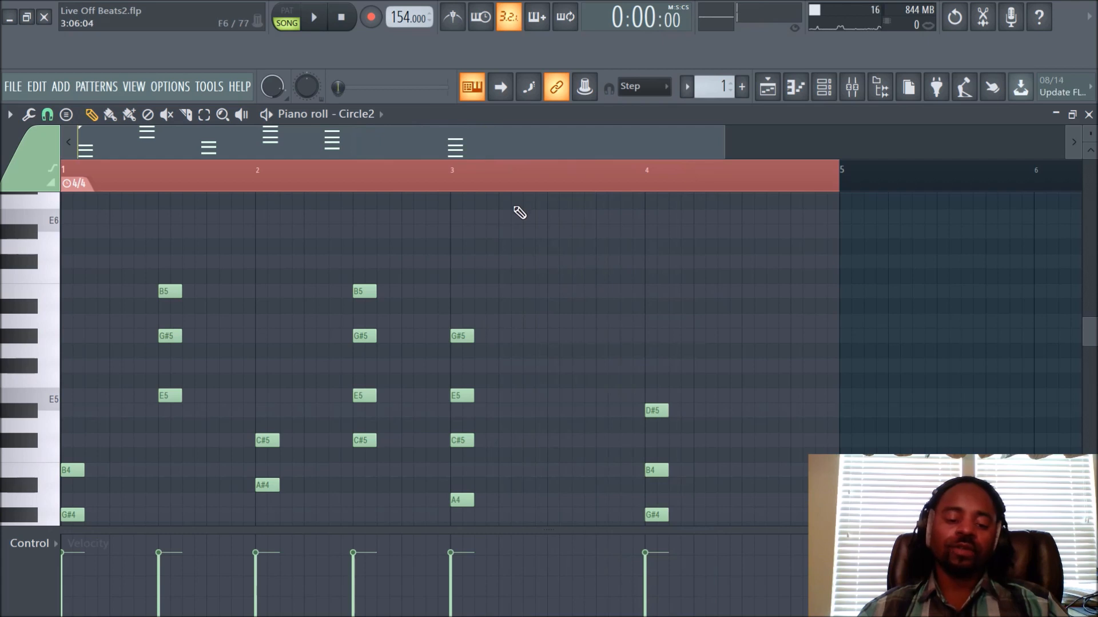
pyautogui.scroll(-1, 519, 212)
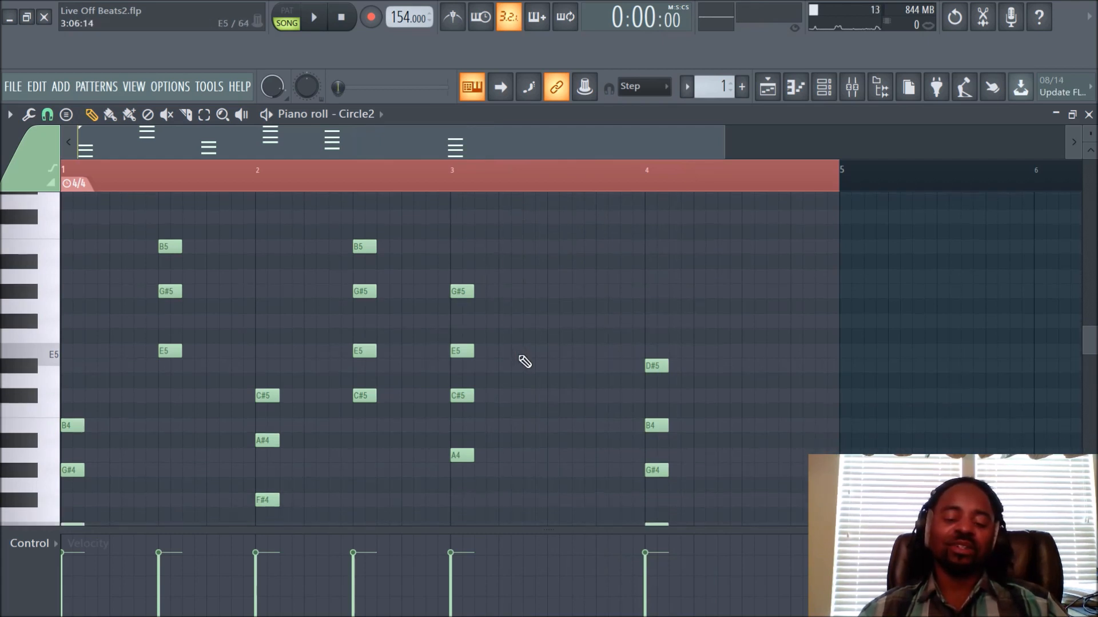
pyautogui.scroll(1, 542, 346)
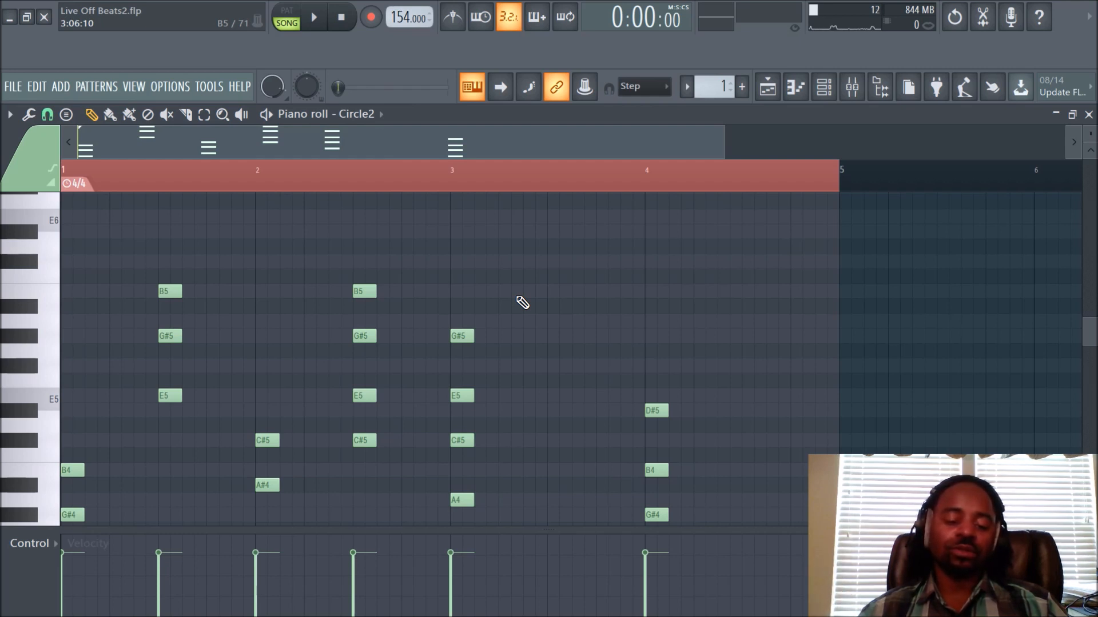
pyautogui.press('space')
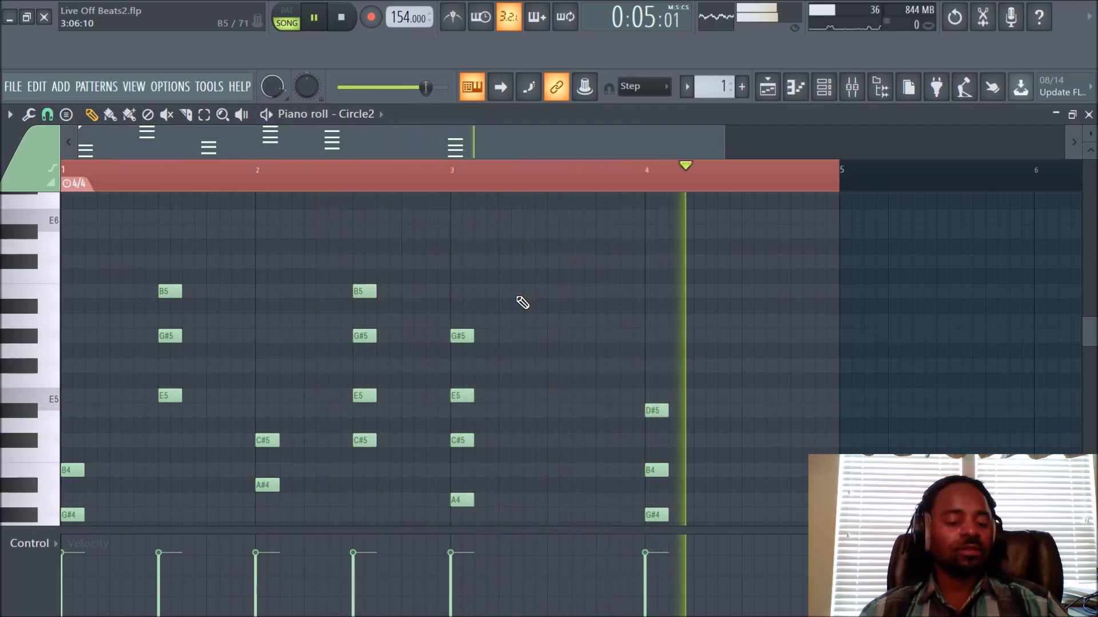
pyautogui.press('space')
# Stamp a Major scale rooted on E5 midway through bar 4, and lengthen its notes to the end of the bar
pyautogui.scroll(-4, 600, 277)
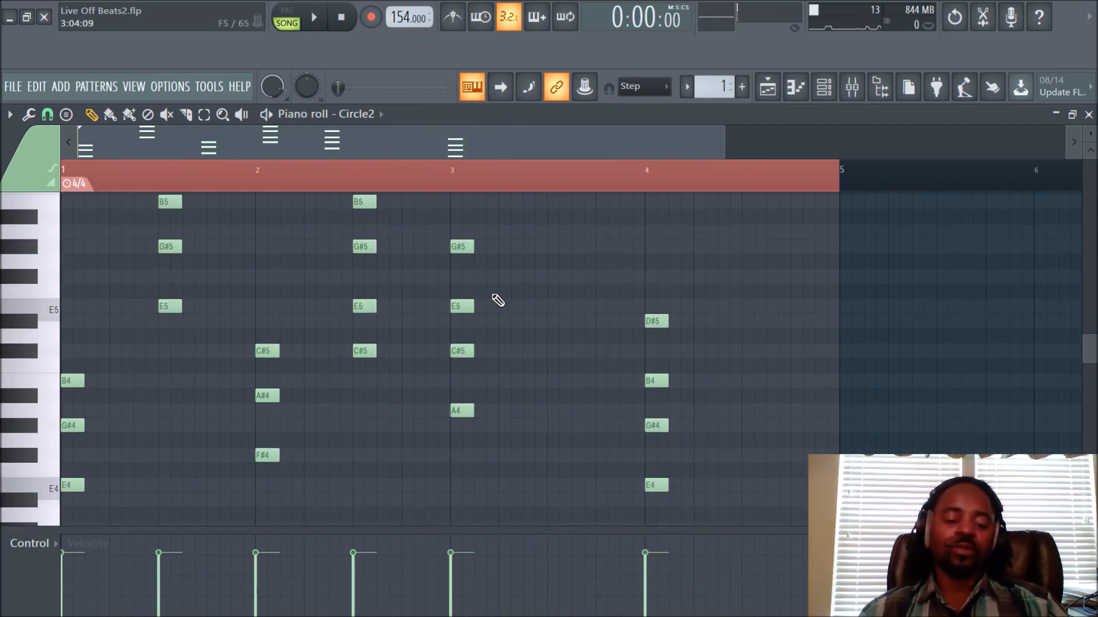
pyautogui.scroll(4, 498, 300)
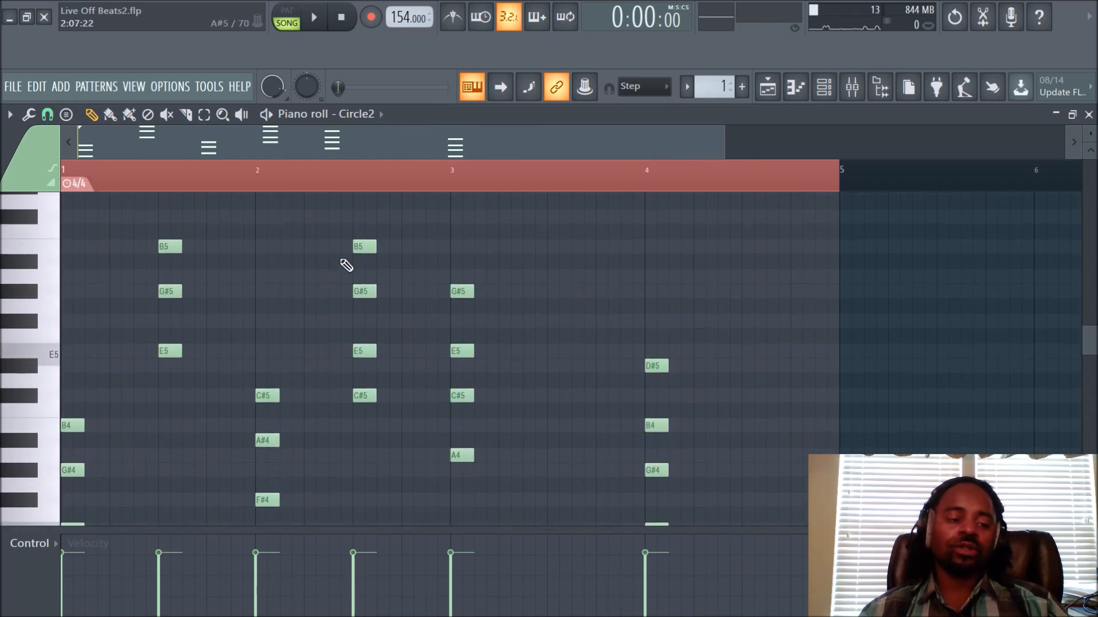
pyautogui.scroll(1, 609, 305)
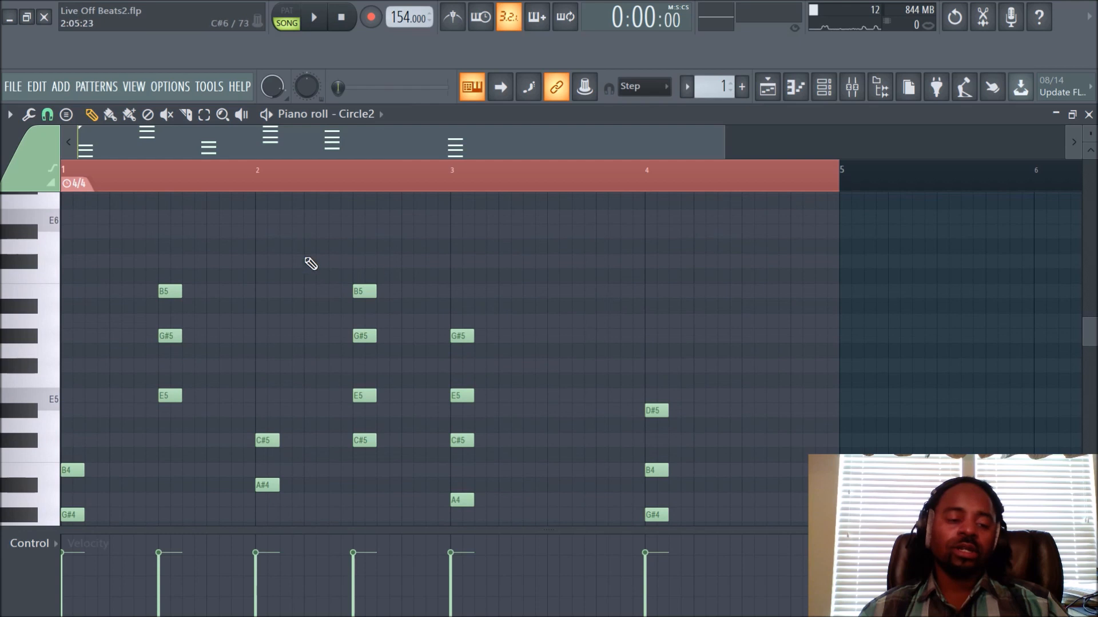
pyautogui.click(67, 116)
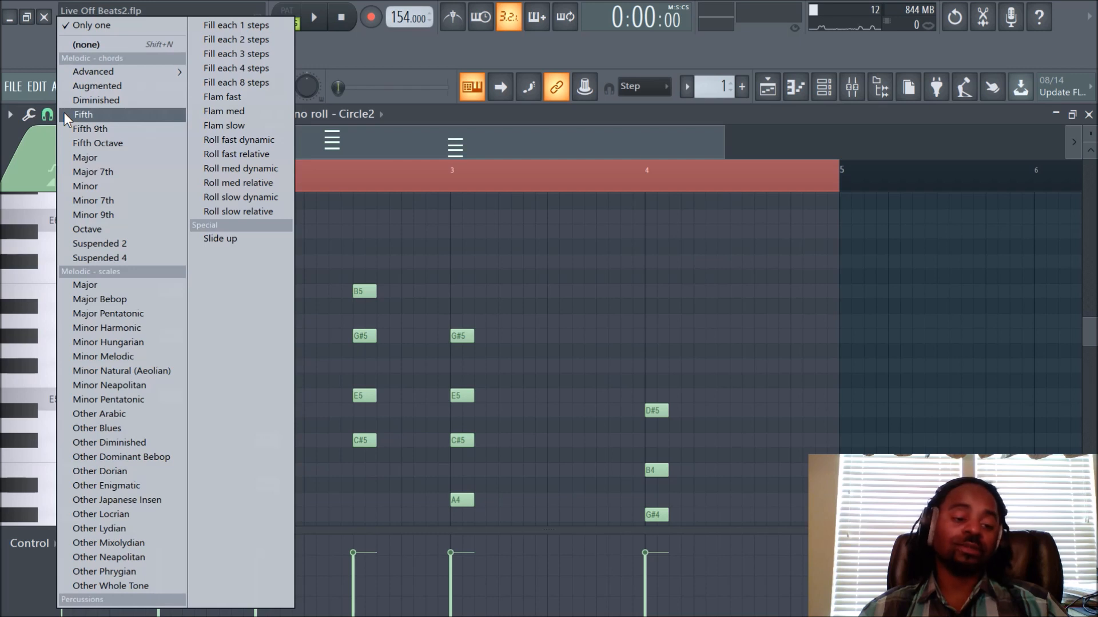
pyautogui.click(119, 285)
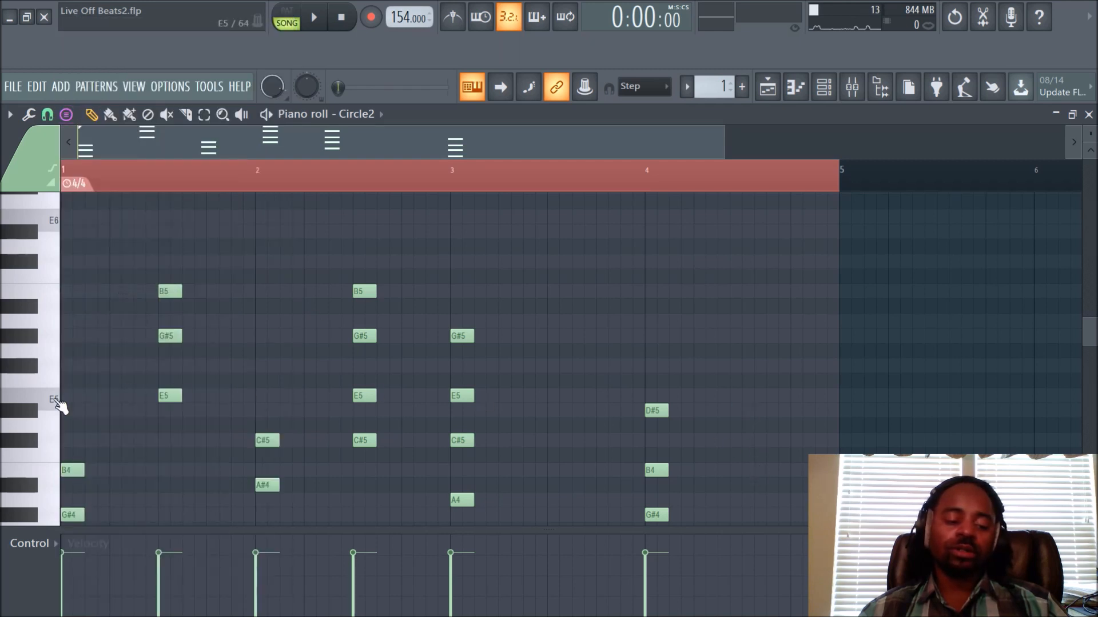
pyautogui.click(747, 396)
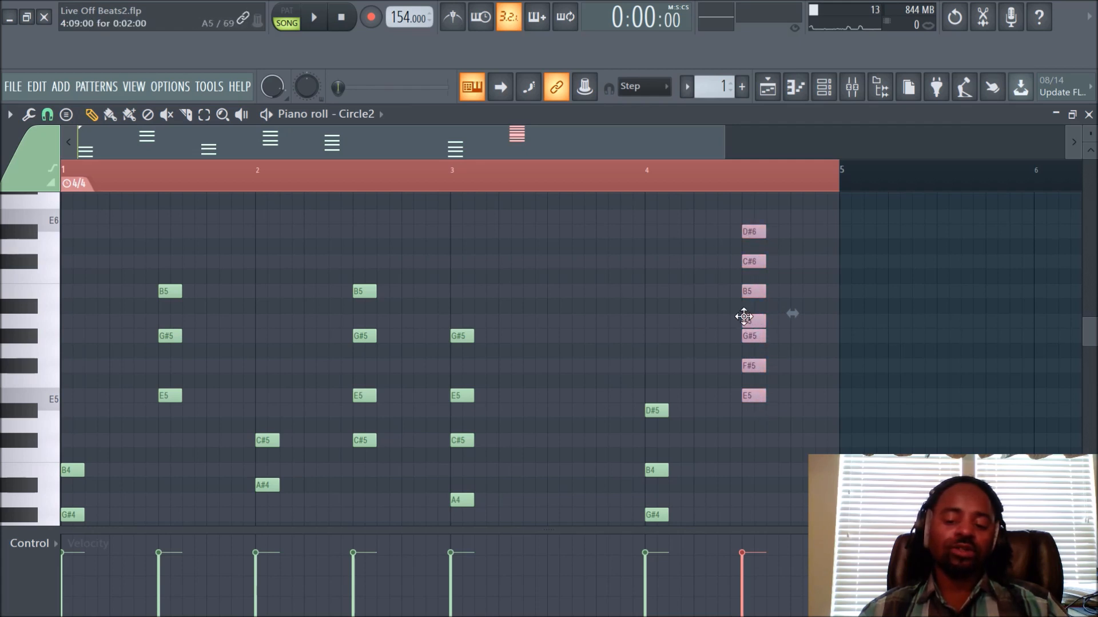
pyautogui.moveTo(766, 398); pyautogui.dragTo(840, 400)
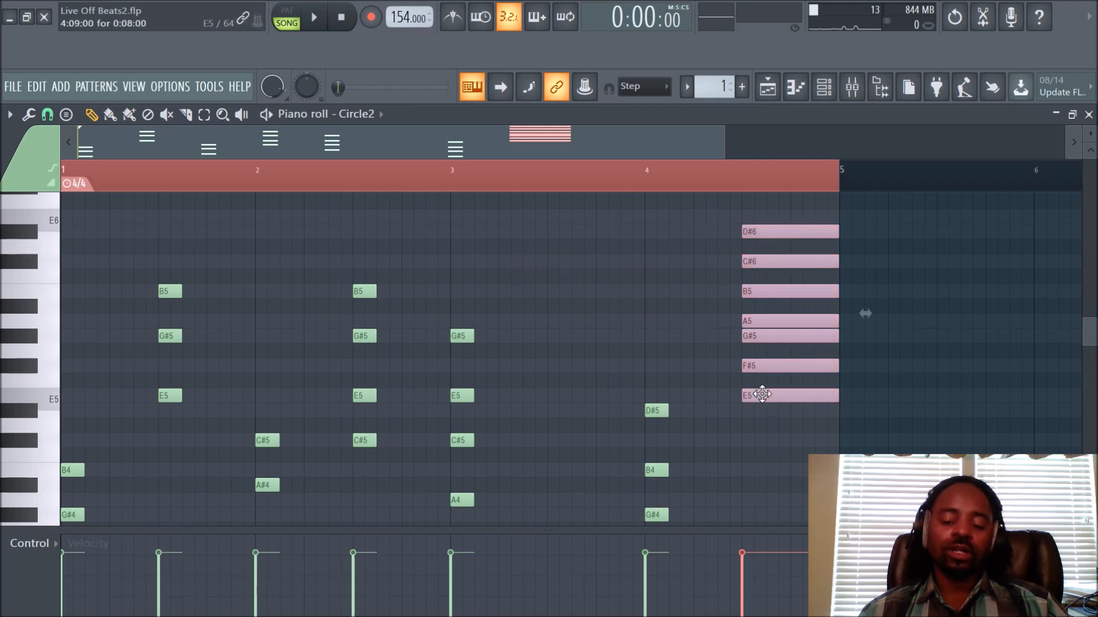
# Duplicate the E5 Major scale notes one octave lower, with the root on E4
pyautogui.hotkey('ctrl', 'c')
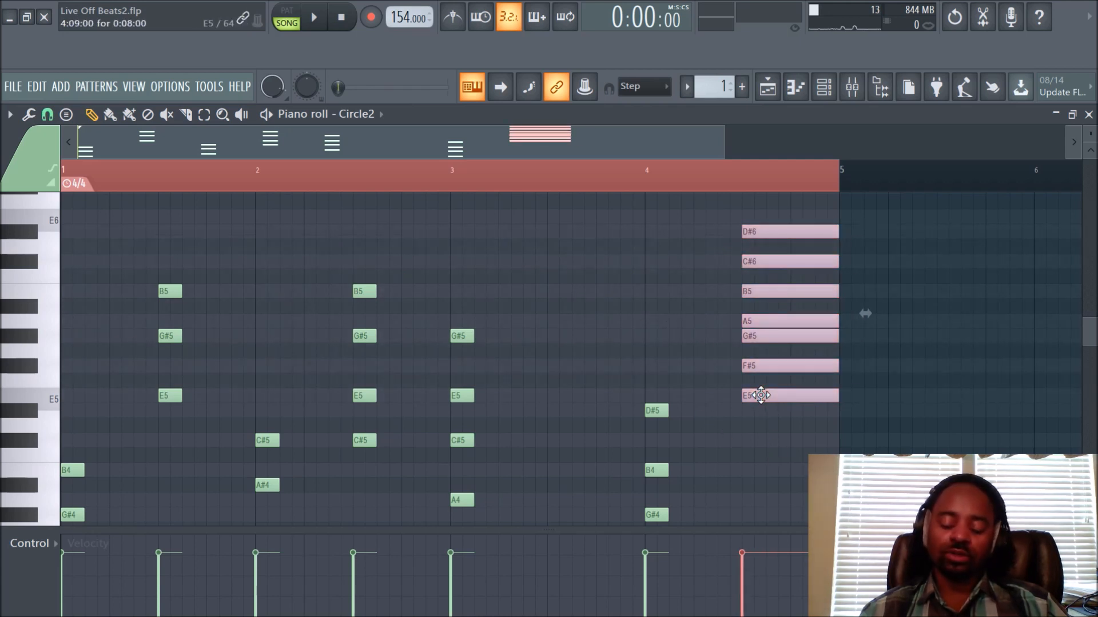
pyautogui.hotkey('ctrl', 'v')
pyautogui.hotkey('ctrl', 'Down')
pyautogui.scroll(-1, 761, 395)
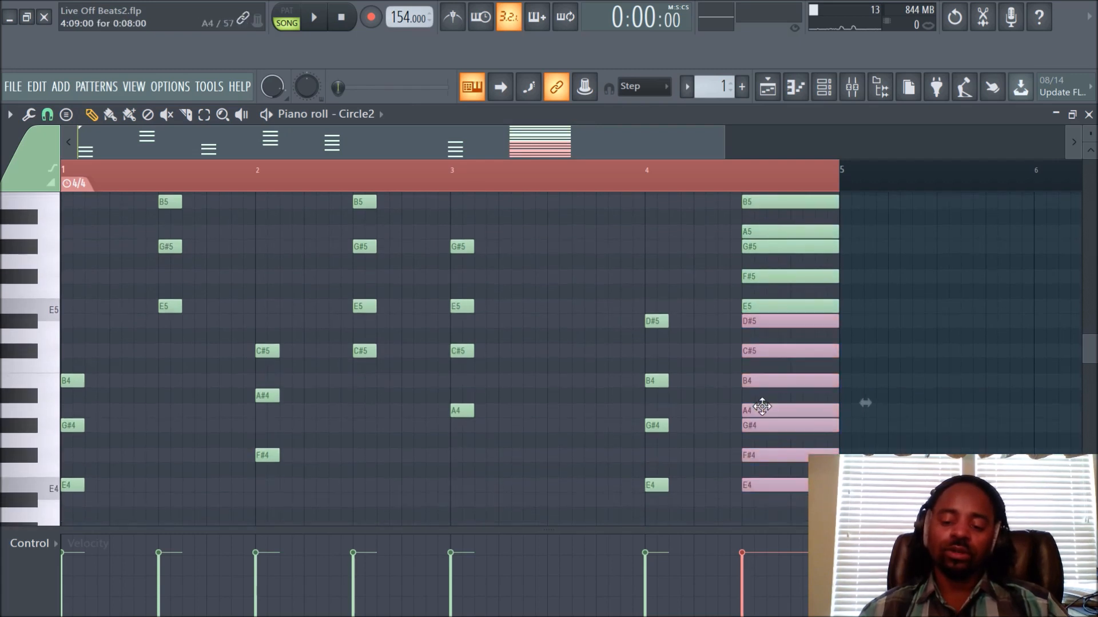
# Lower the velocity of both octaves of scale notes to the minimum, and move them to the start of bar 5
pyautogui.scroll(1, 794, 304)
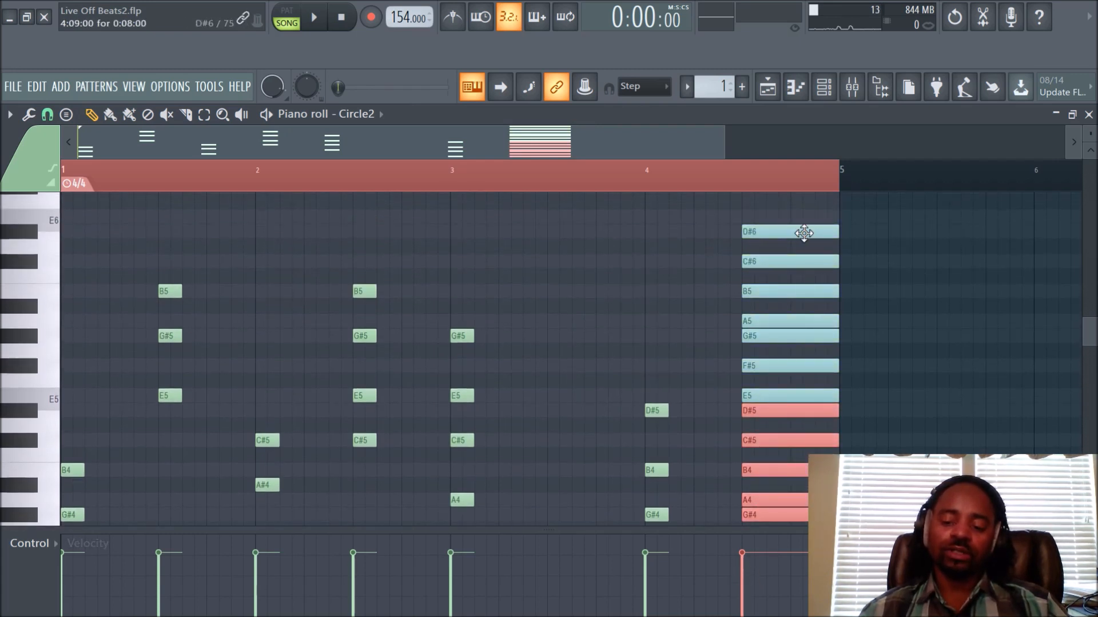
pyautogui.moveTo(790, 197); pyautogui.dragTo(801, 519)
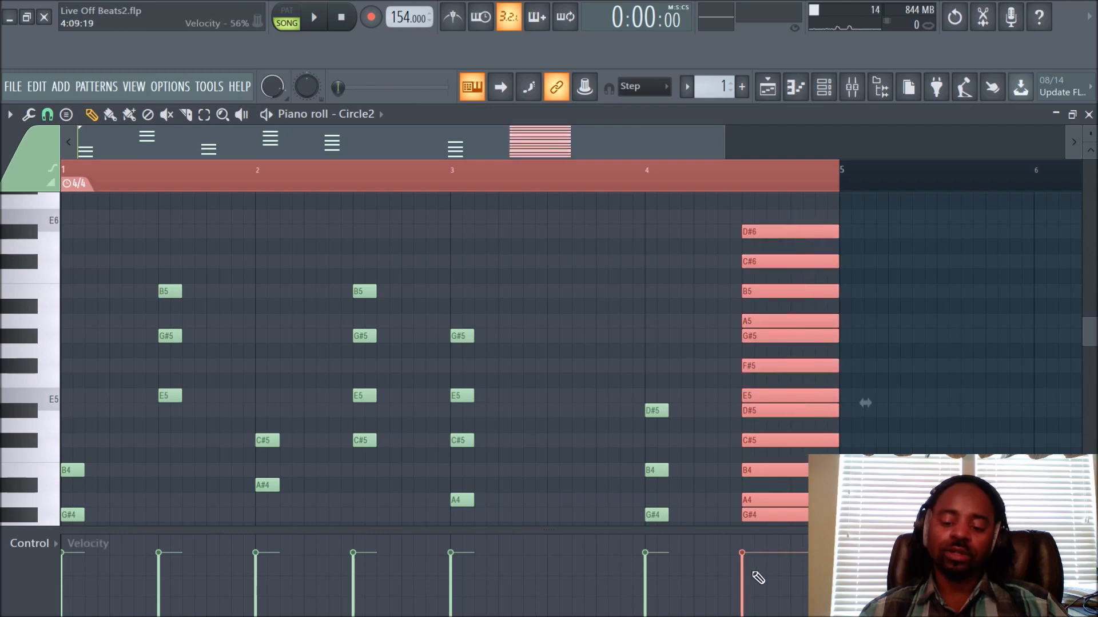
pyautogui.moveTo(744, 554); pyautogui.dragTo(742, 616)
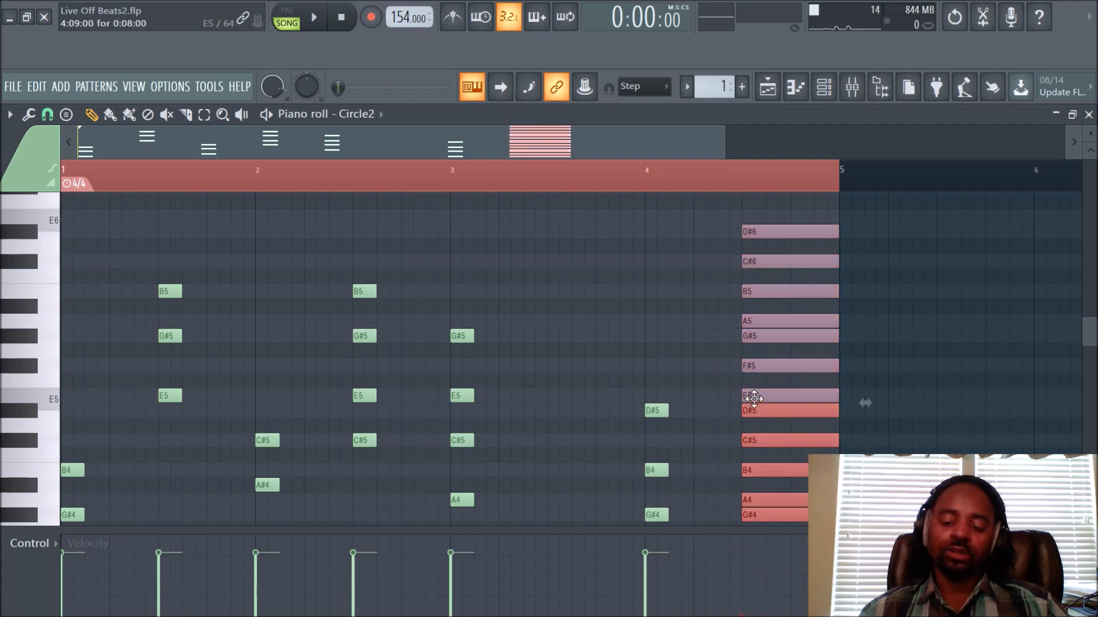
pyautogui.moveTo(779, 232); pyautogui.dragTo(870, 228)
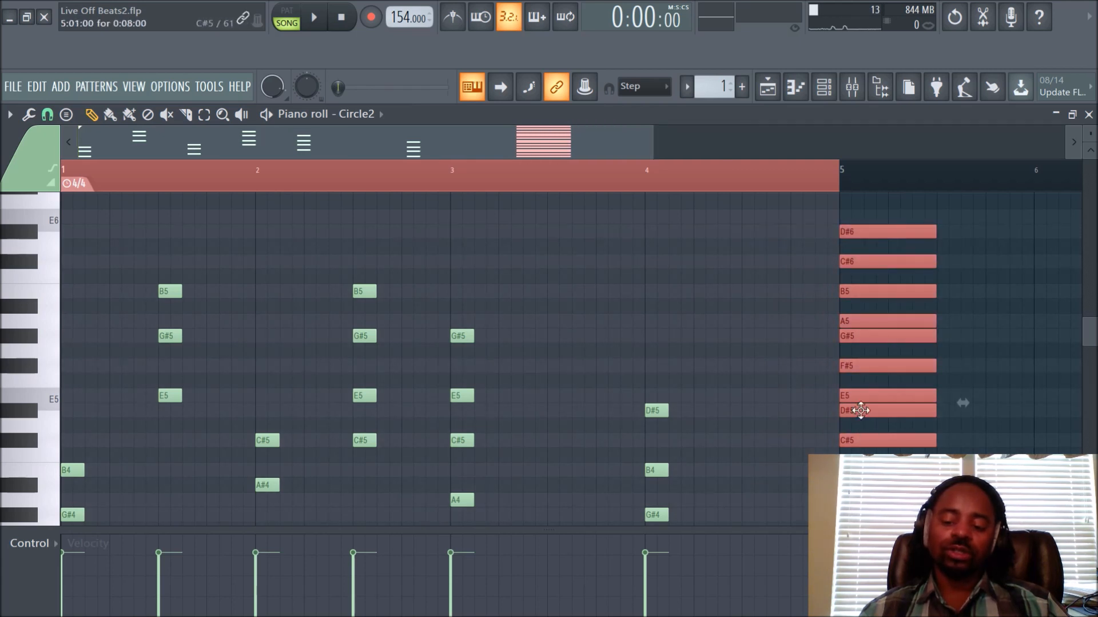
# Compare the chord notes in bars 1 to 4 with the E Major scale reference in bar 5
pyautogui.scroll(-3, 842, 337)
pyautogui.scroll(3, 842, 337)
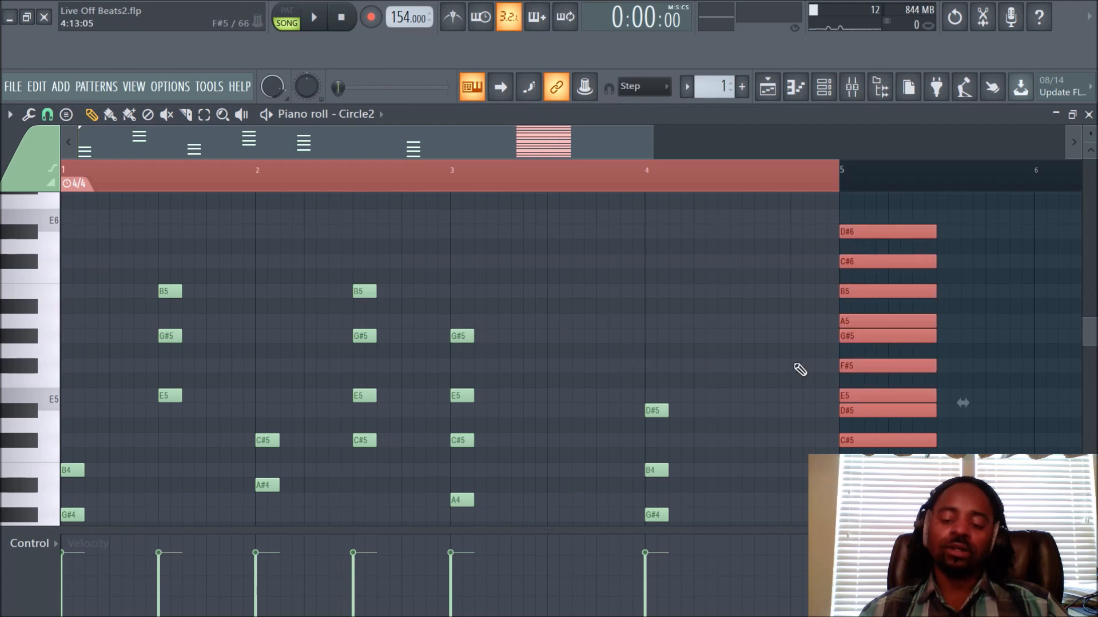
pyautogui.scroll(-3, 920, 411)
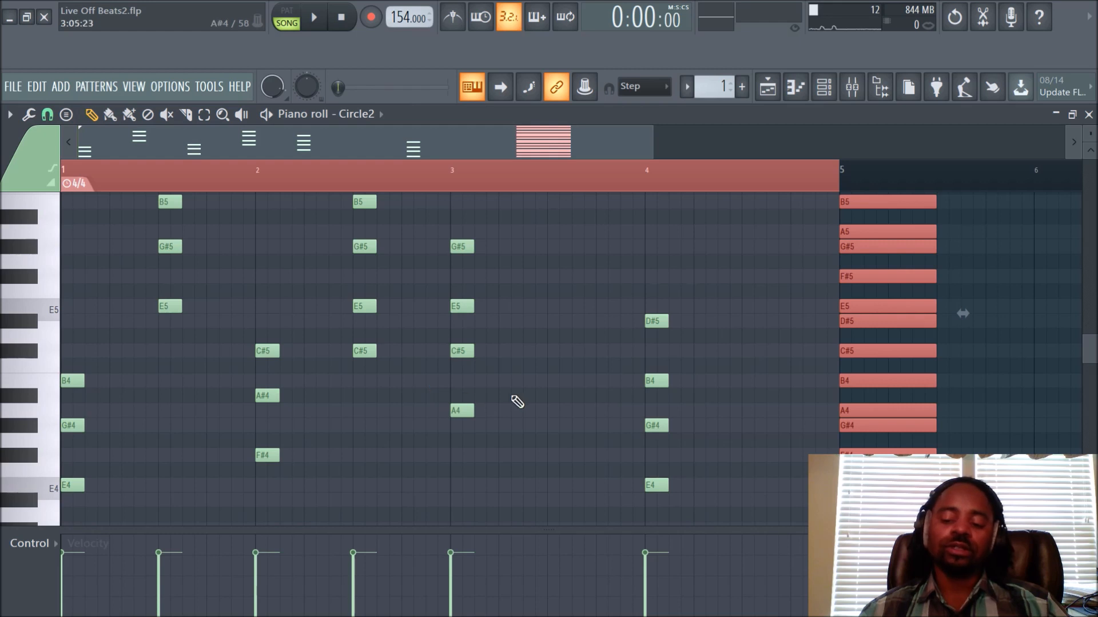
pyautogui.scroll(-2, 735, 191)
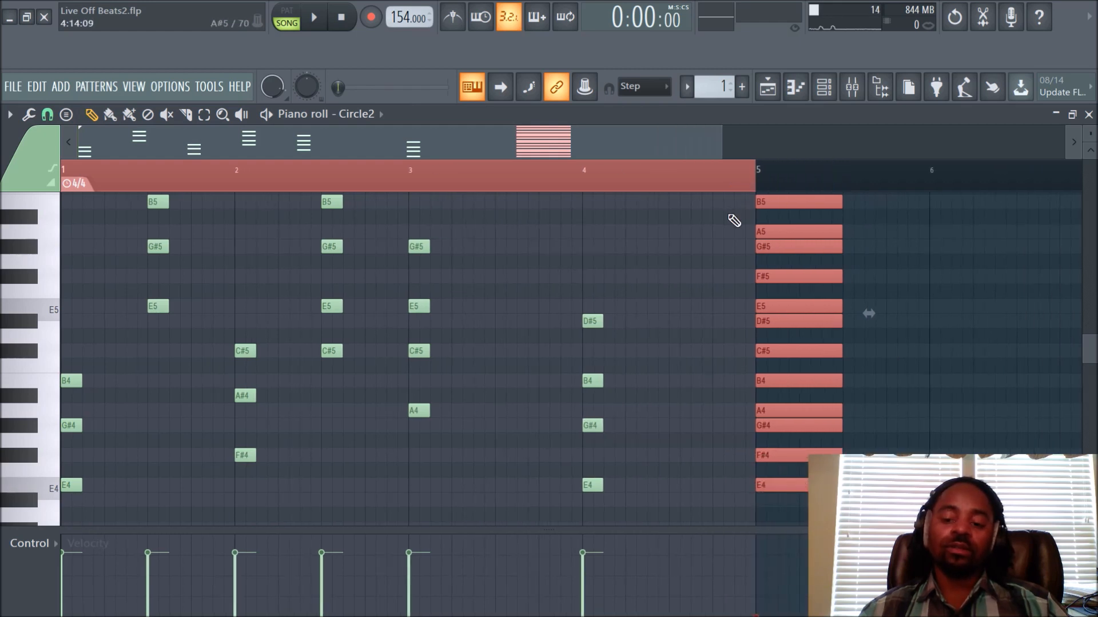
pyautogui.scroll(4, 734, 220)
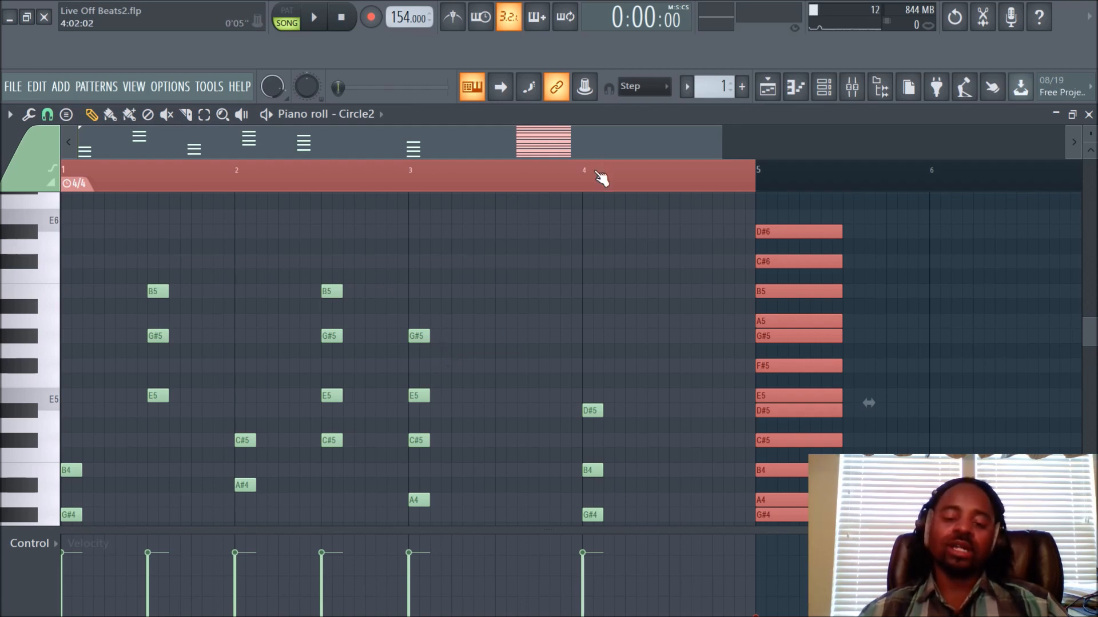
pyautogui.scroll(-2, 606, 186)
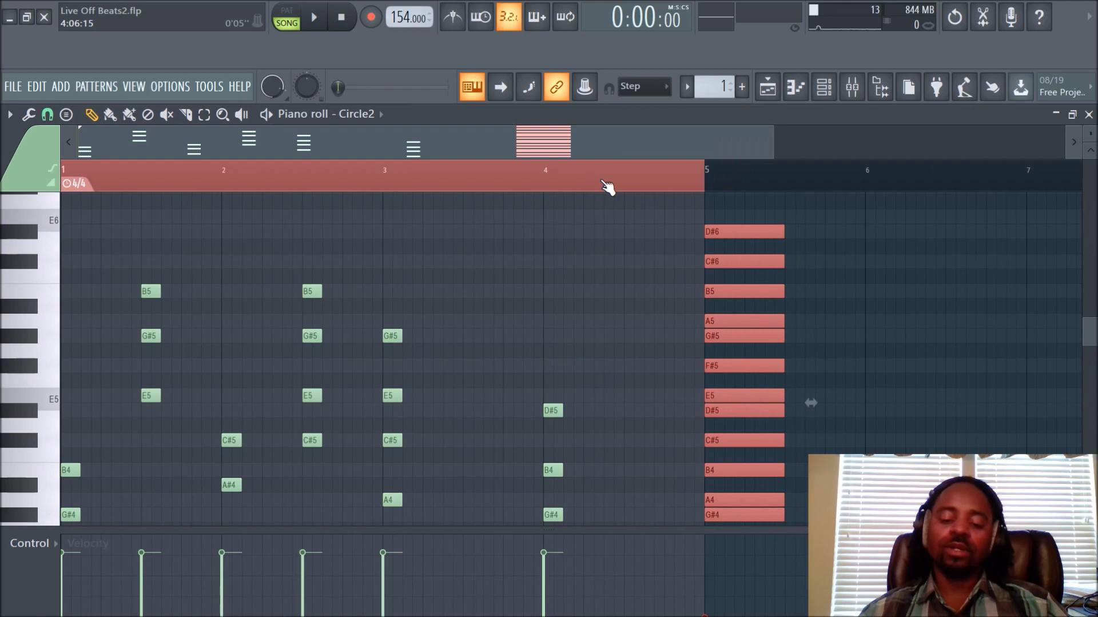
pyautogui.scroll(-4, 630, 240)
pyautogui.scroll(4, 629, 243)
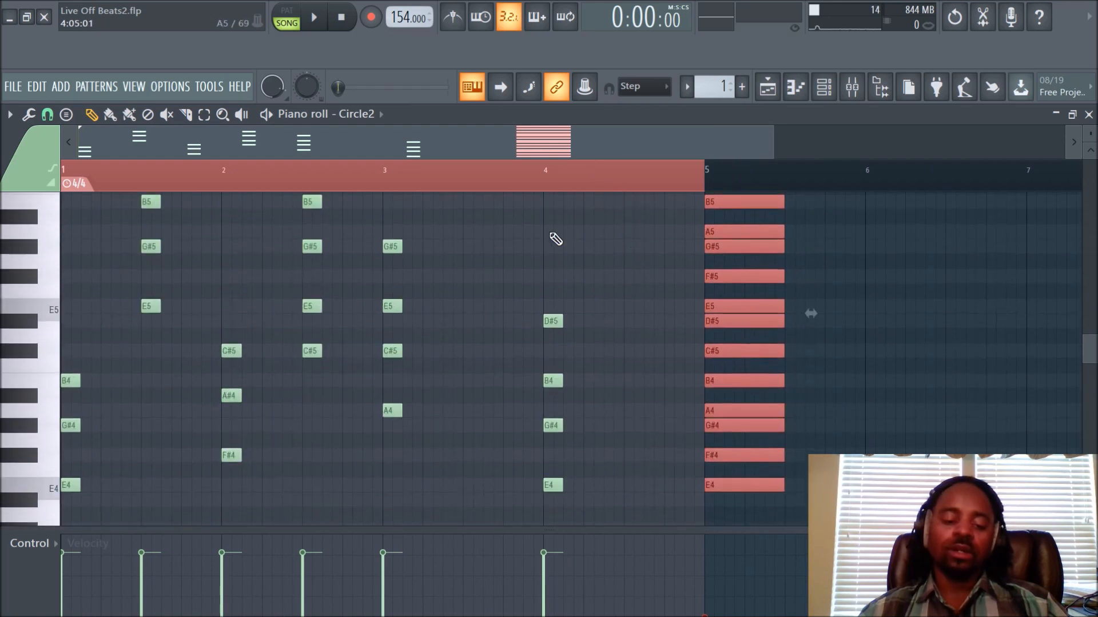
pyautogui.scroll(-1, 696, 372)
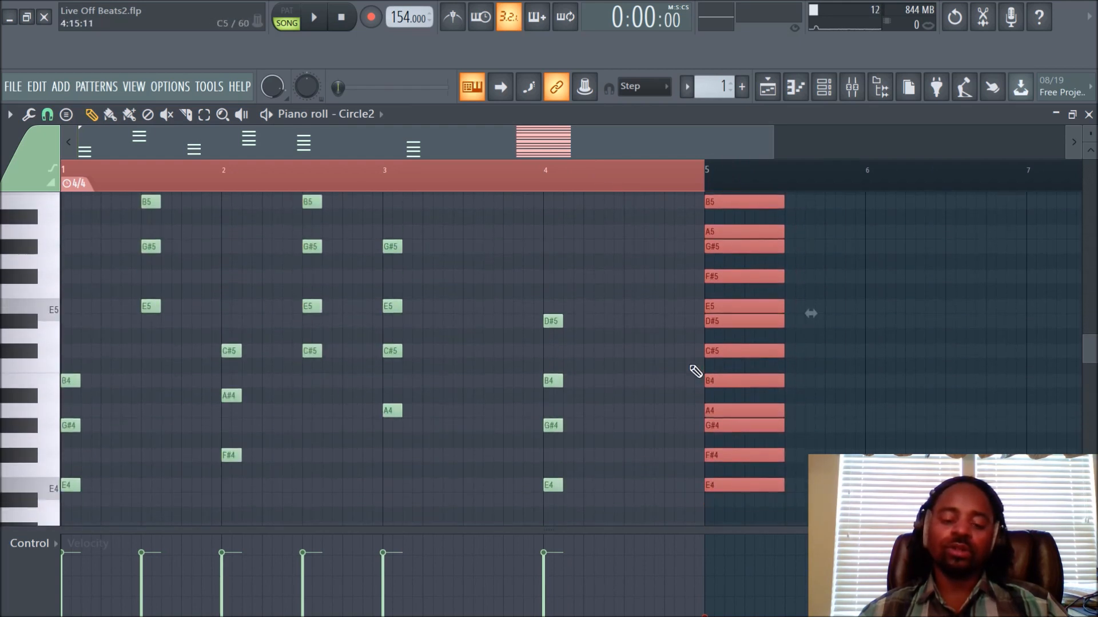
pyautogui.scroll(1, 696, 372)
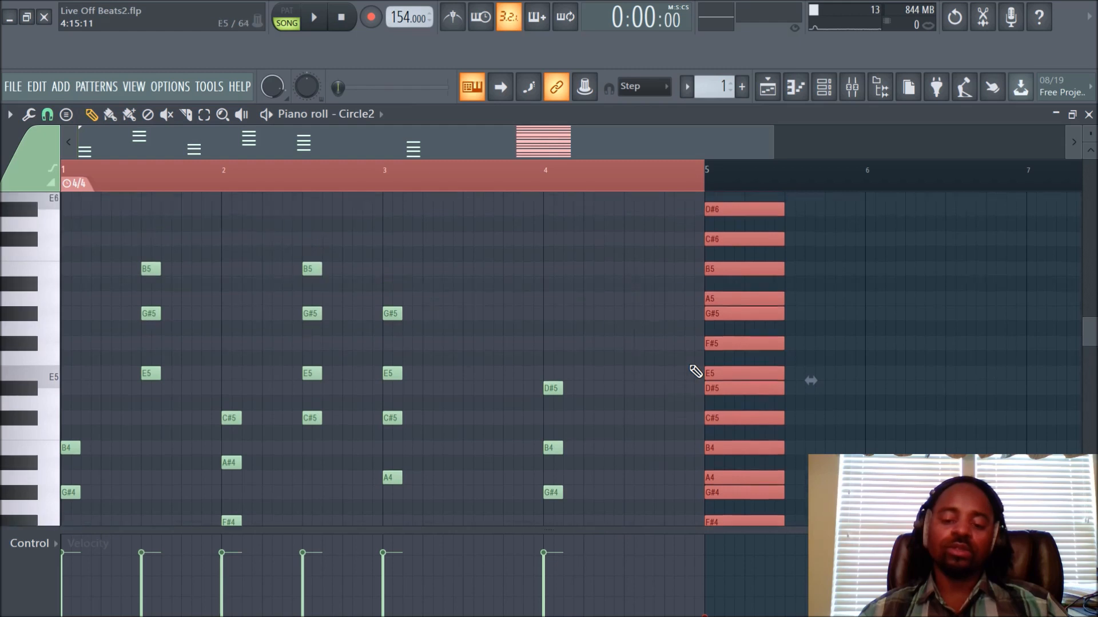
pyautogui.scroll(-3, 708, 318)
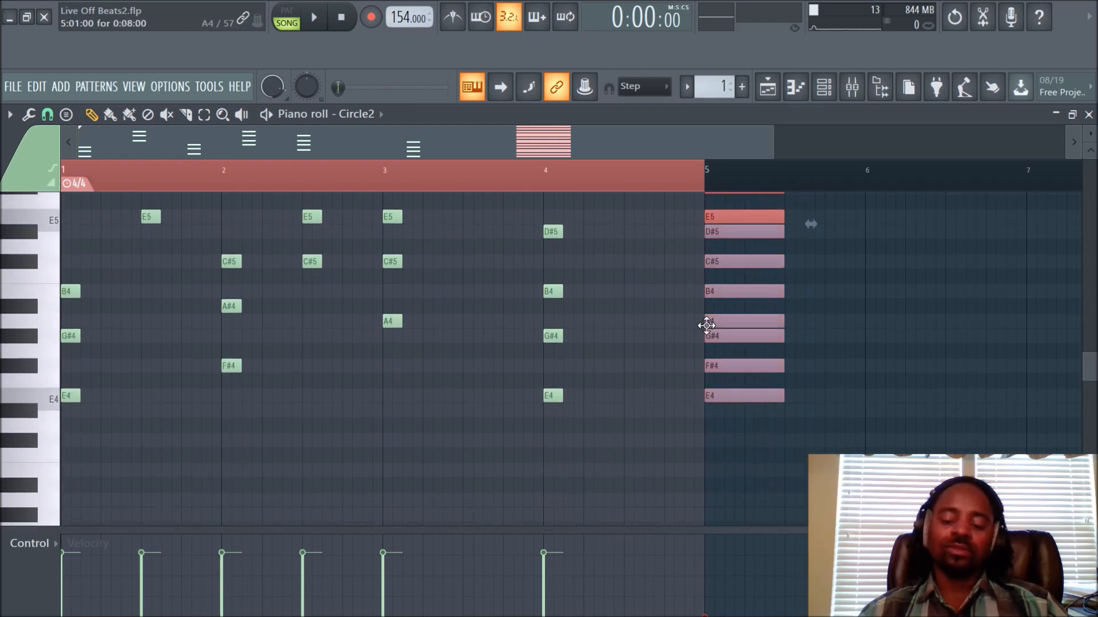
# Delete all notes of the E Major scale reference in bar 5
pyautogui.moveTo(751, 439); pyautogui.dragTo(749, 220)
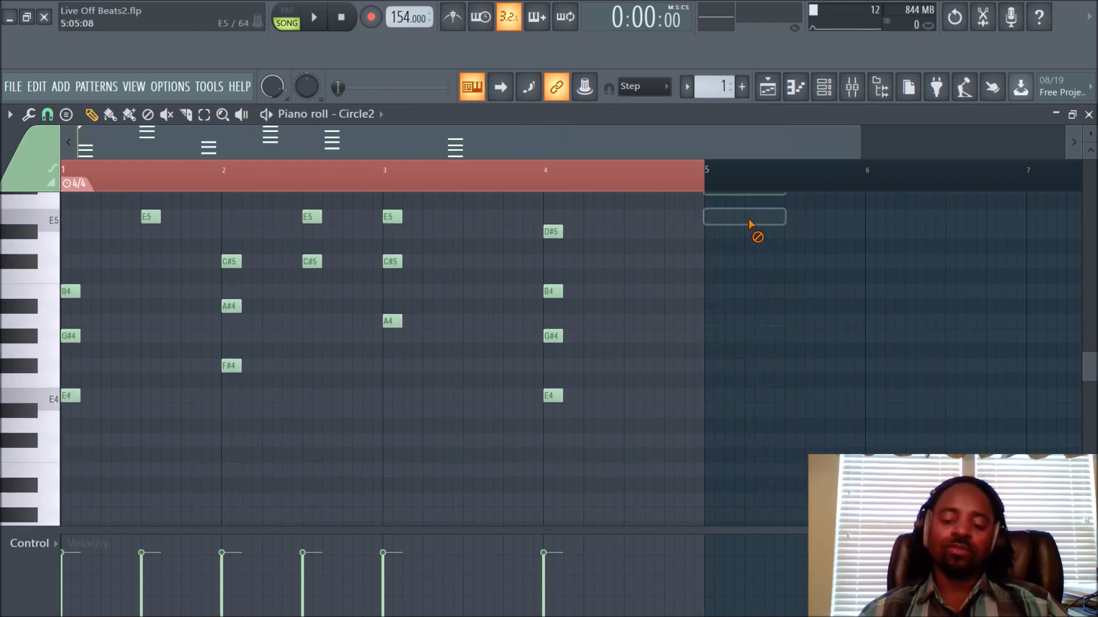
pyautogui.scroll(3, 740, 348)
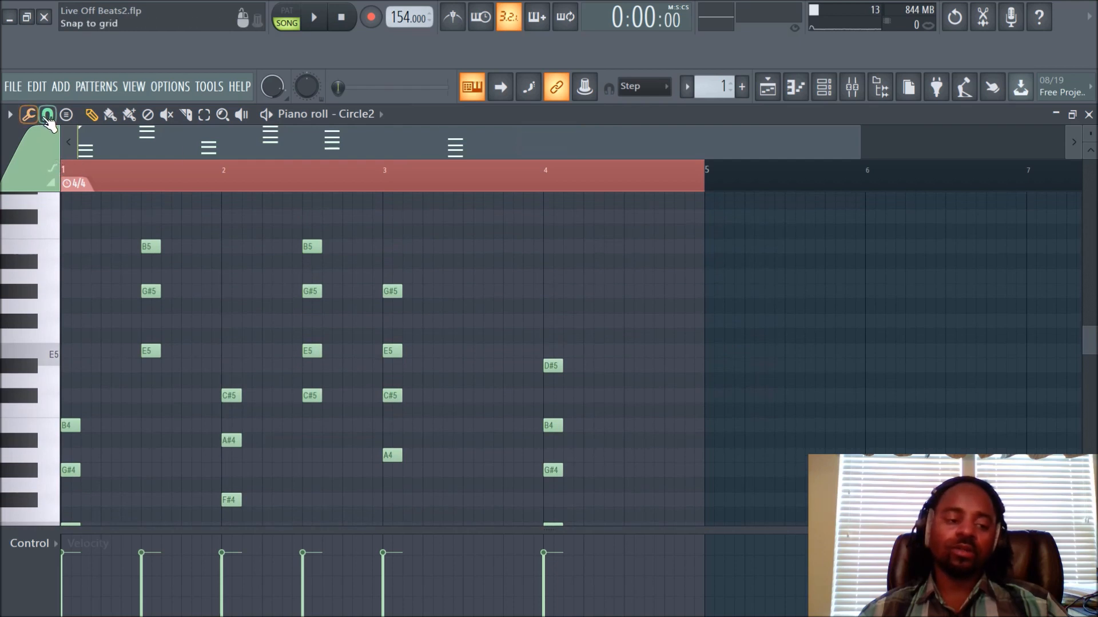
# Stamp a Maj7add13 chord rooted on F#4 midway through bar 3
pyautogui.click(66, 115)
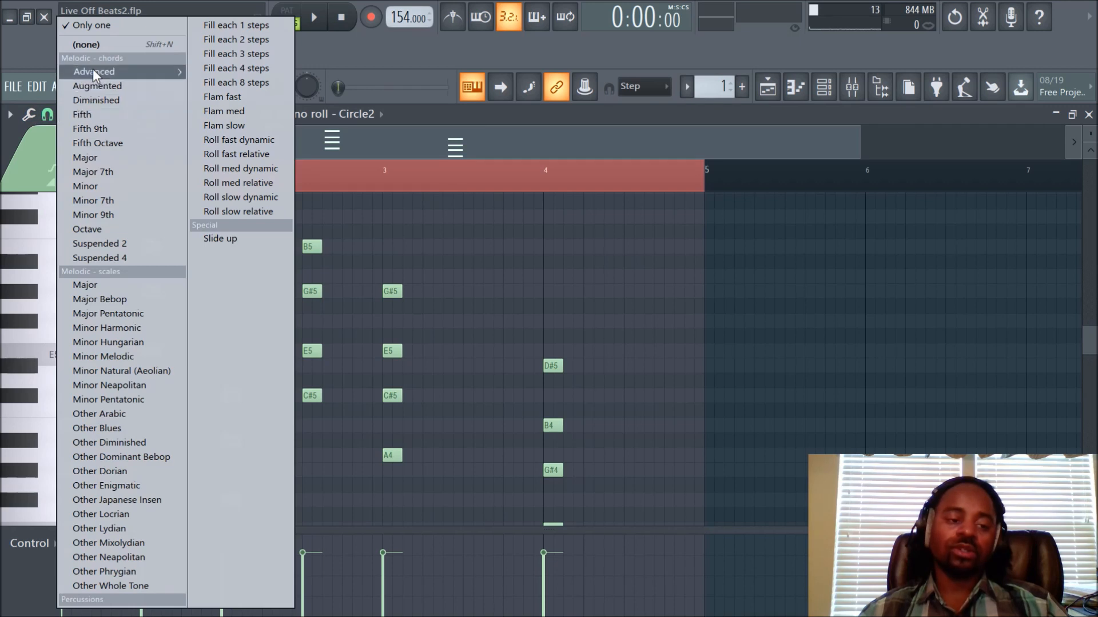
pyautogui.moveTo(92, 70)
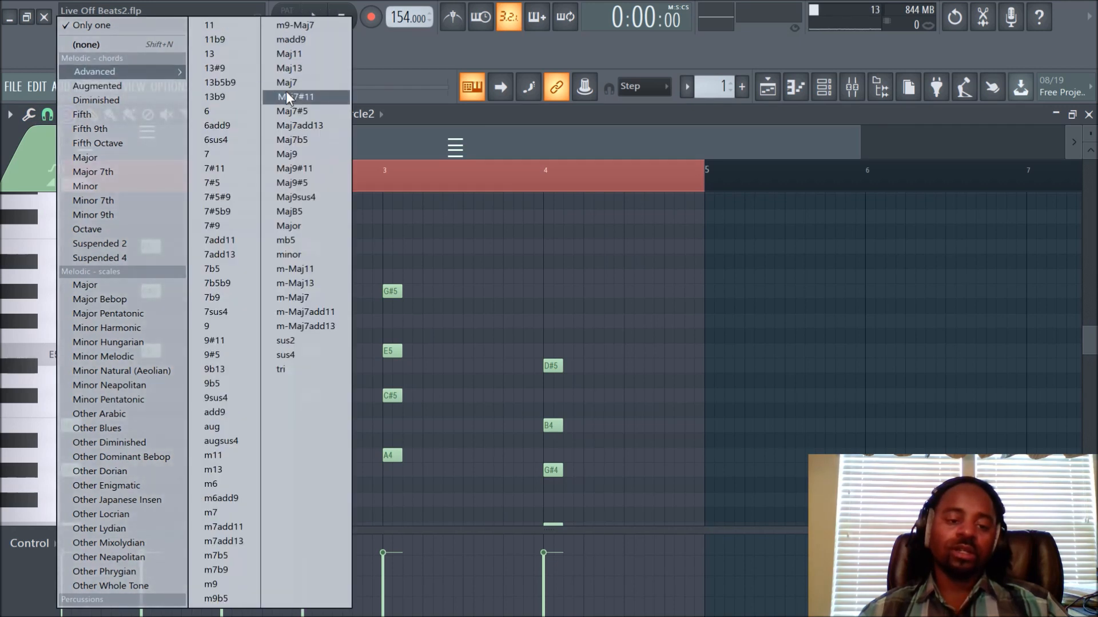
pyautogui.click(310, 125)
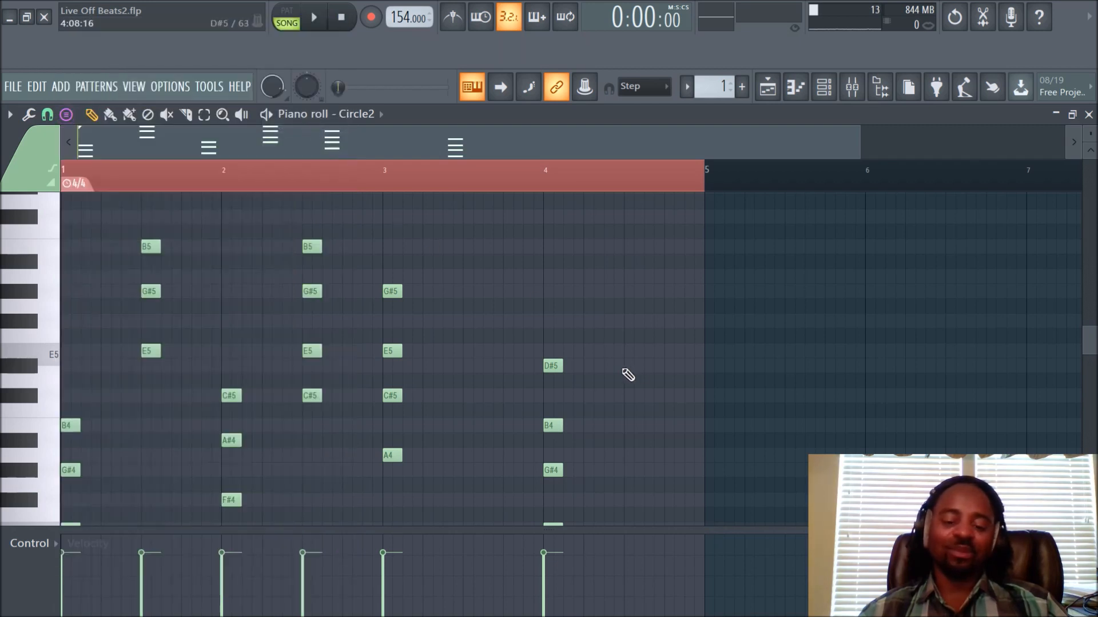
pyautogui.scroll(-3, 635, 379)
pyautogui.scroll(1, 643, 382)
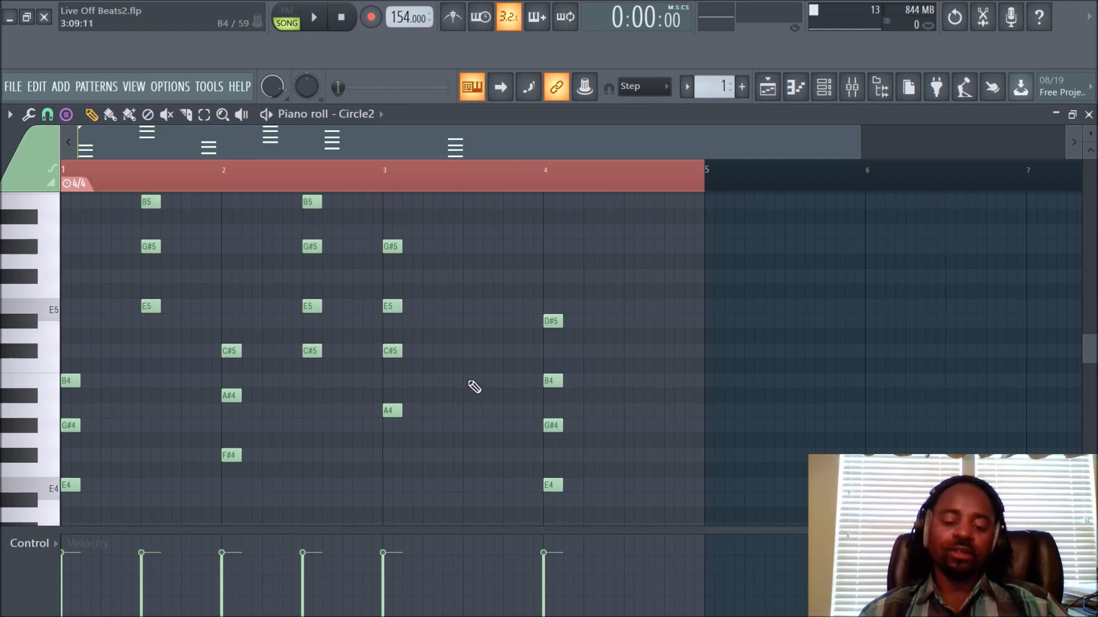
pyautogui.scroll(1, 474, 387)
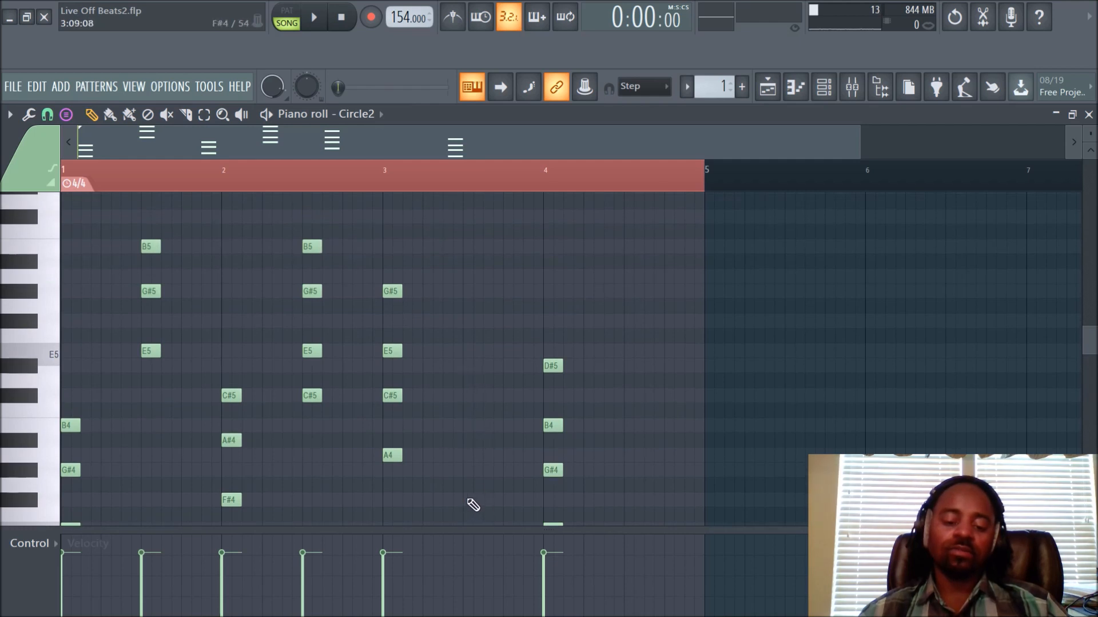
pyautogui.click(470, 502)
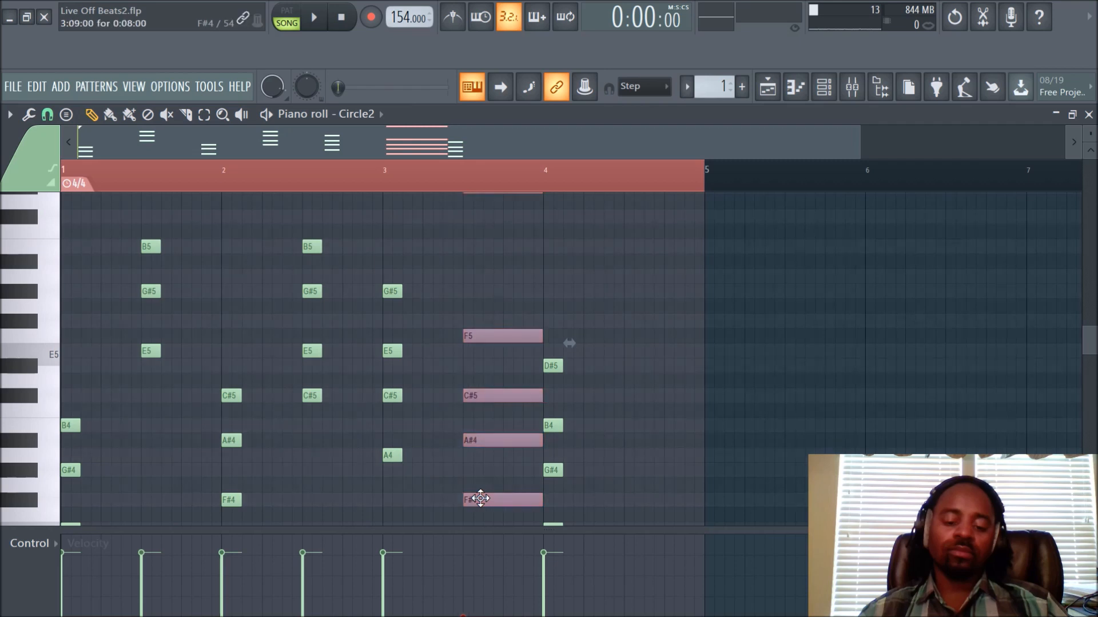
# Raise the velocity of the stamped F#4 chord to about the level of the other chords
pyautogui.scroll(-2, 571, 480)
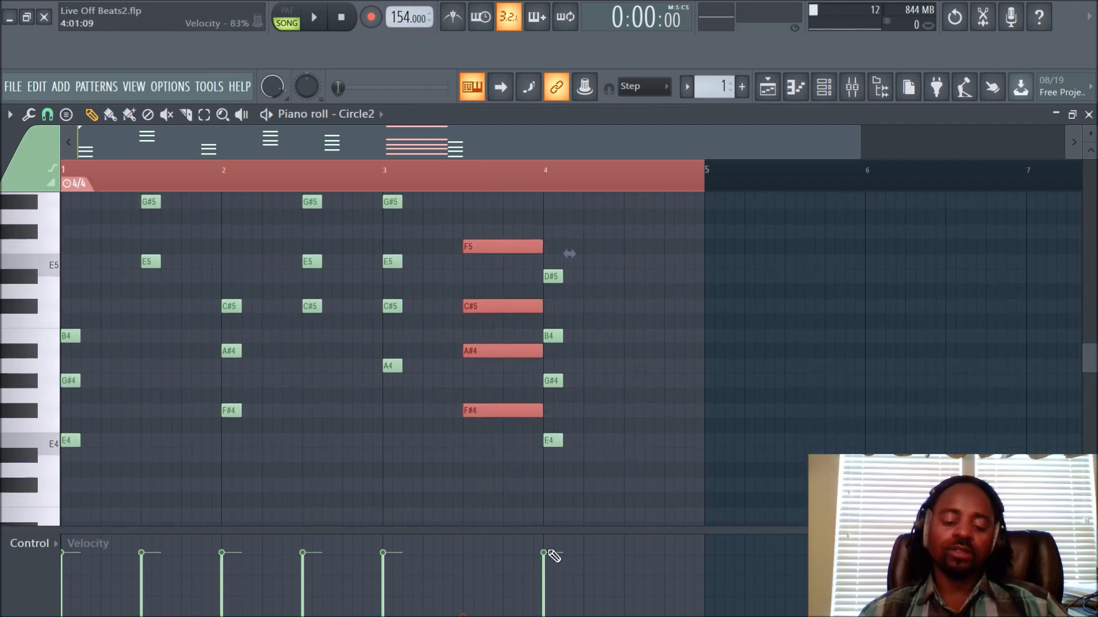
pyautogui.click(465, 562)
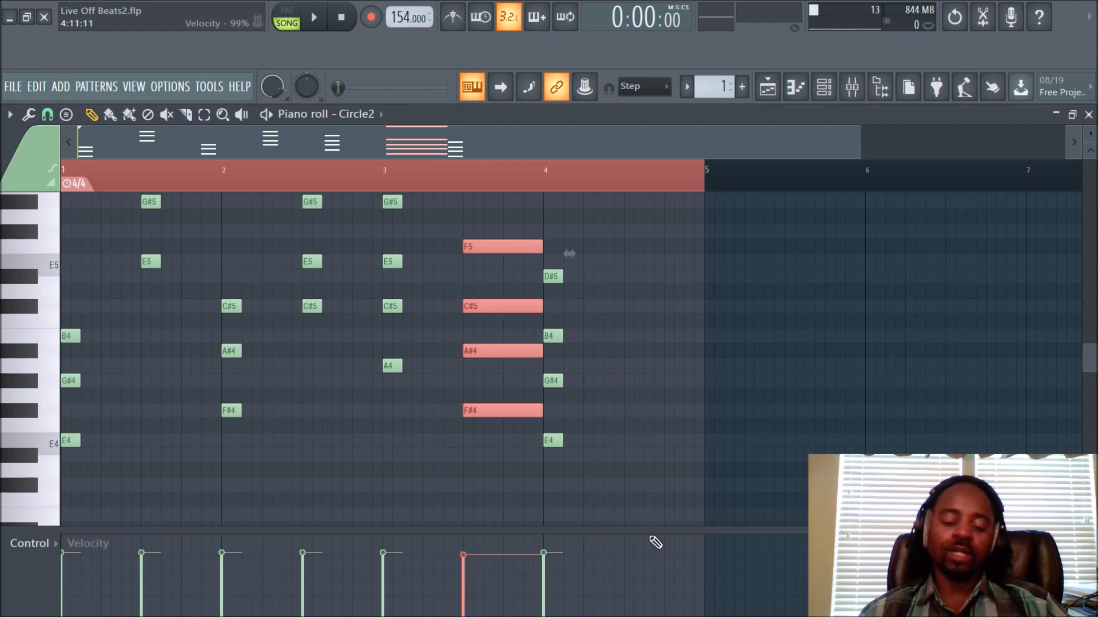
pyautogui.scroll(1, 644, 368)
pyautogui.click(644, 363)
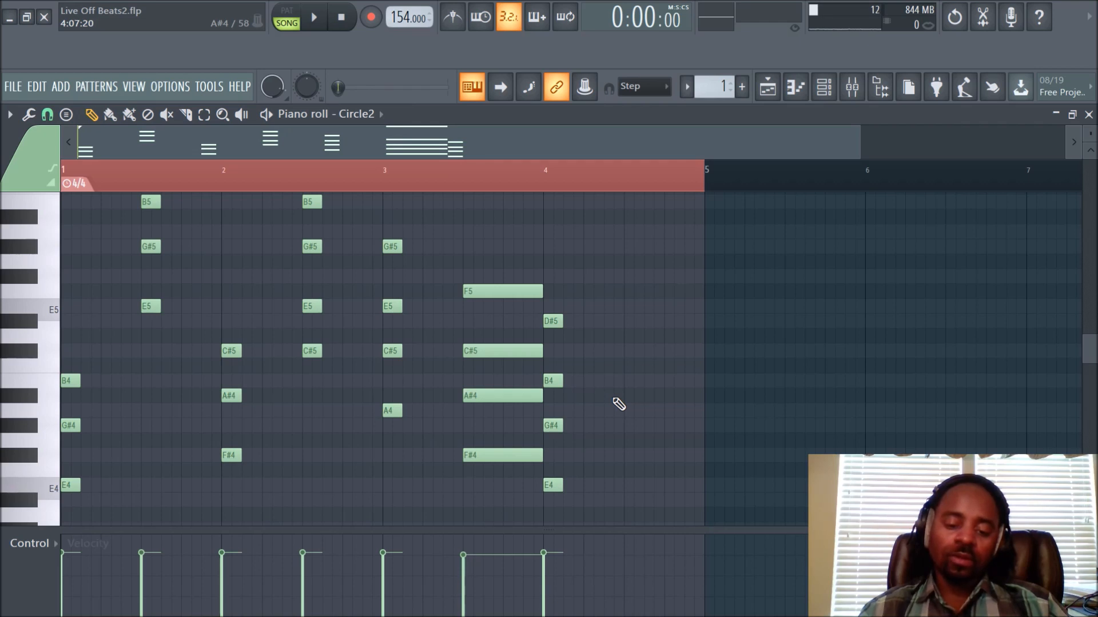
# Try the stamped F#4 chord midway through bar 4, and return it to midway through bar 3
pyautogui.moveTo(503, 292); pyautogui.dragTo(651, 291)
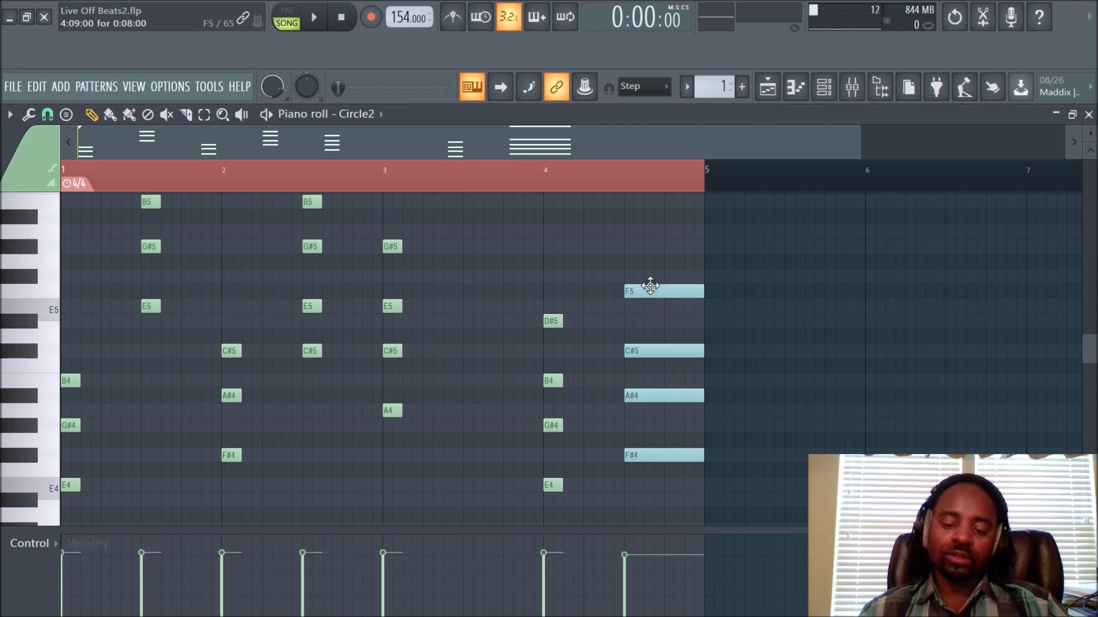
pyautogui.moveTo(652, 293); pyautogui.dragTo(504, 293)
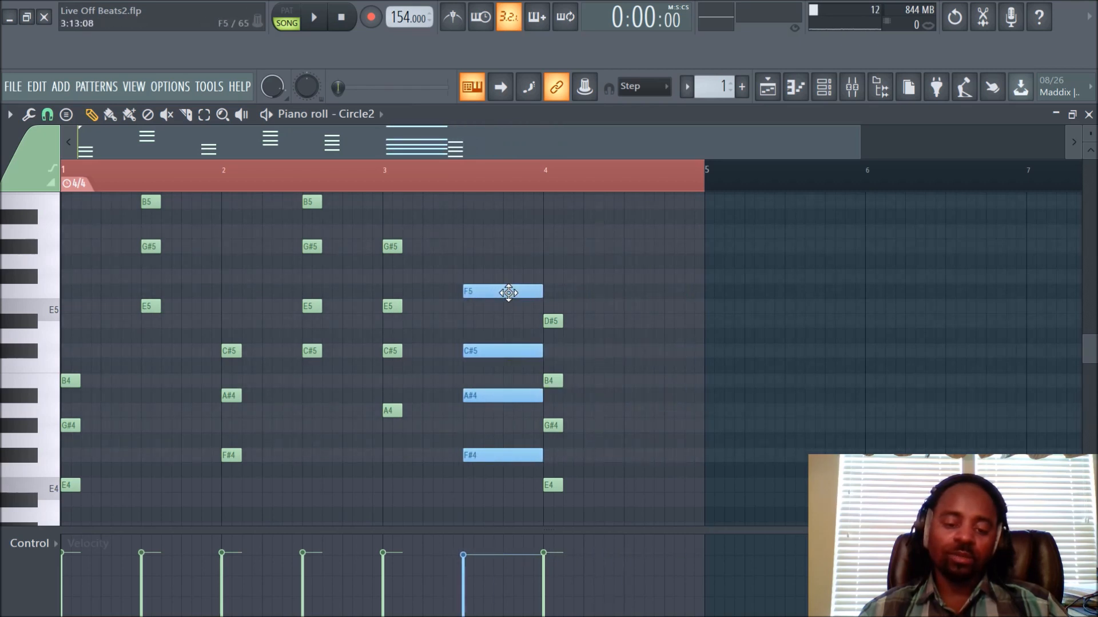
# Shorten the stamped chord's notes to 0:02:00, matching the other chords, and play the progression
pyautogui.press('space')
pyautogui.moveTo(544, 289); pyautogui.dragTo(488, 289)
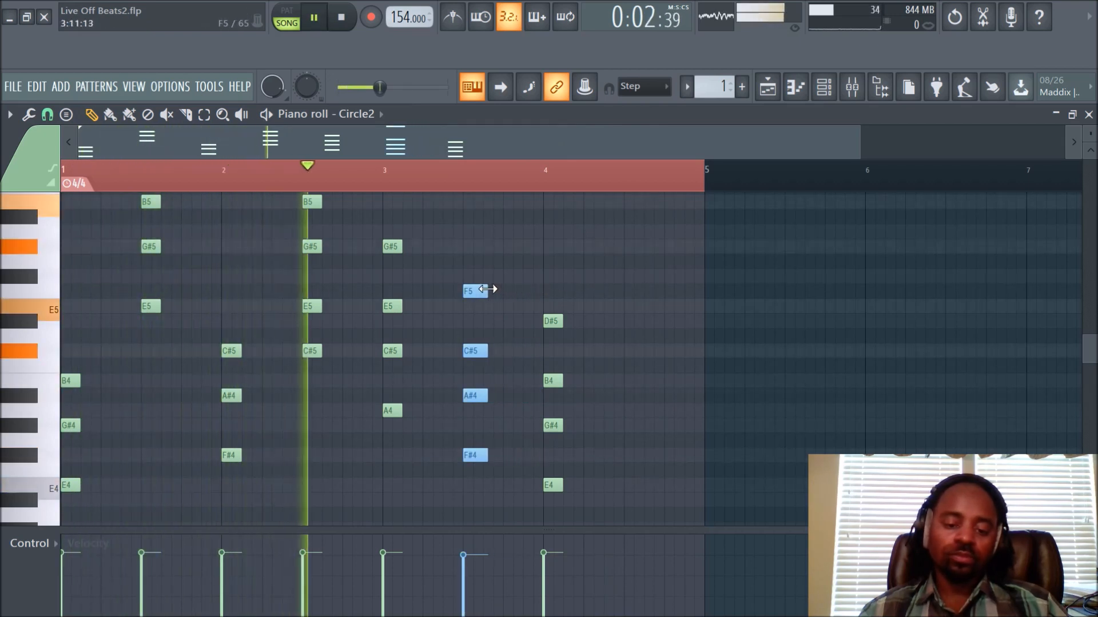
pyautogui.keyDown('ctrl'); pyautogui.click(560, 309); pyautogui.keyUp('ctrl')
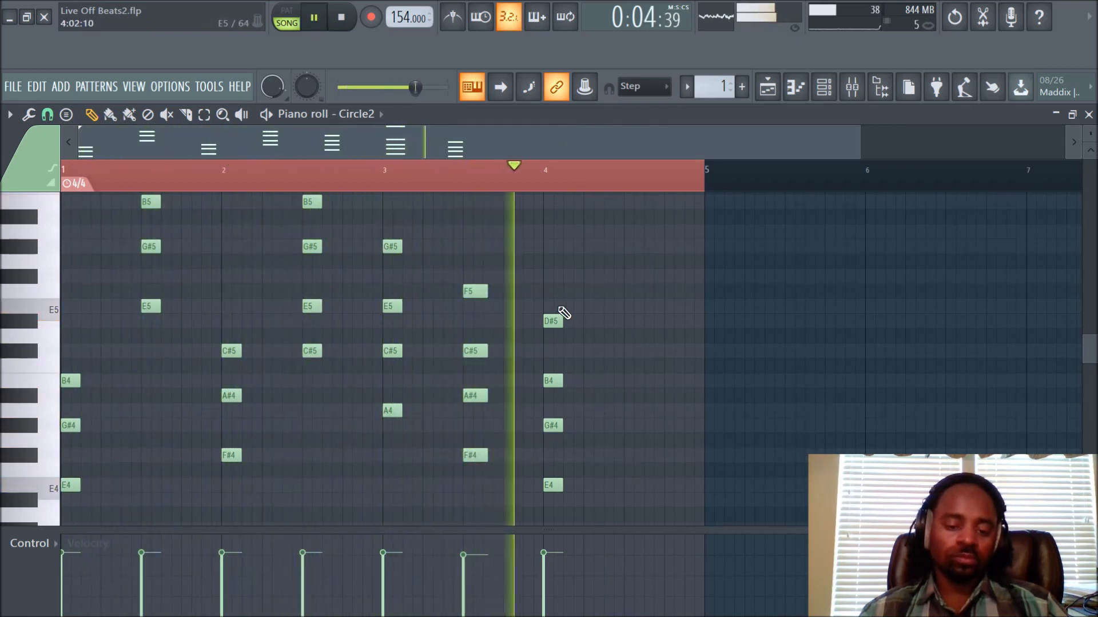
pyautogui.press('space')
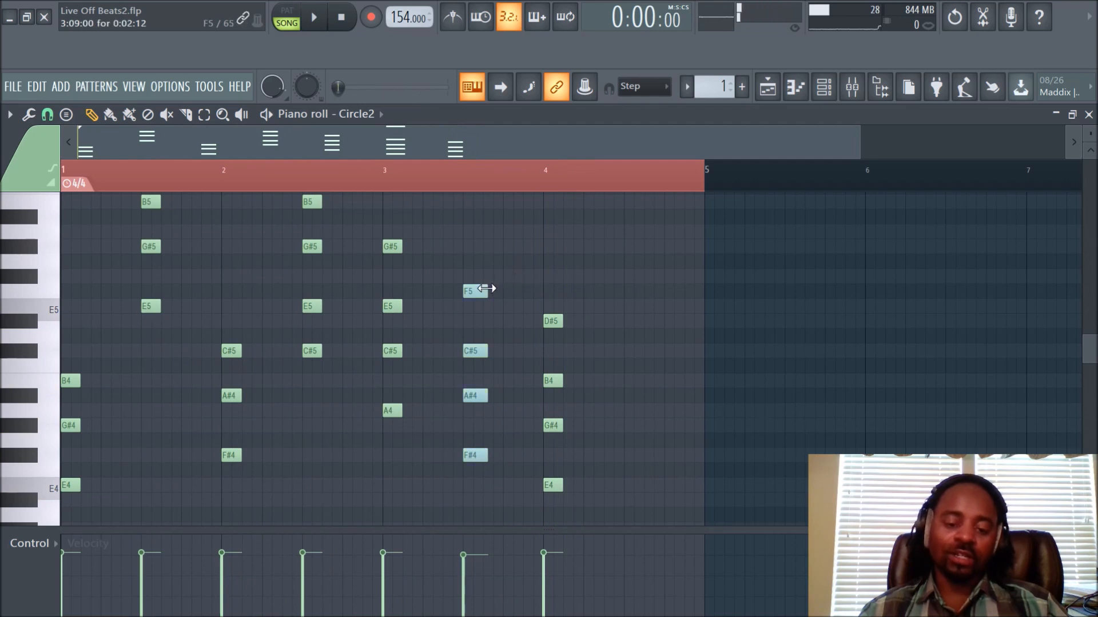
pyautogui.moveTo(486, 289); pyautogui.dragTo(481, 289)
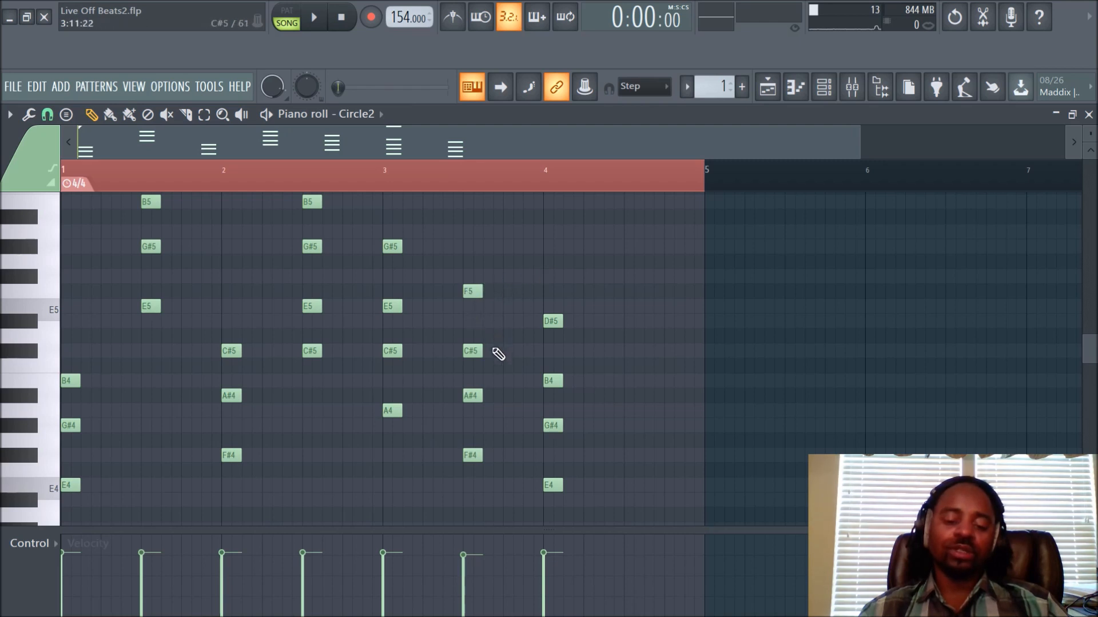
# Draw a four-note chord of E5, C#5, A4 and F#4 directly after the stamped chord in bar 3
pyautogui.click(490, 307)
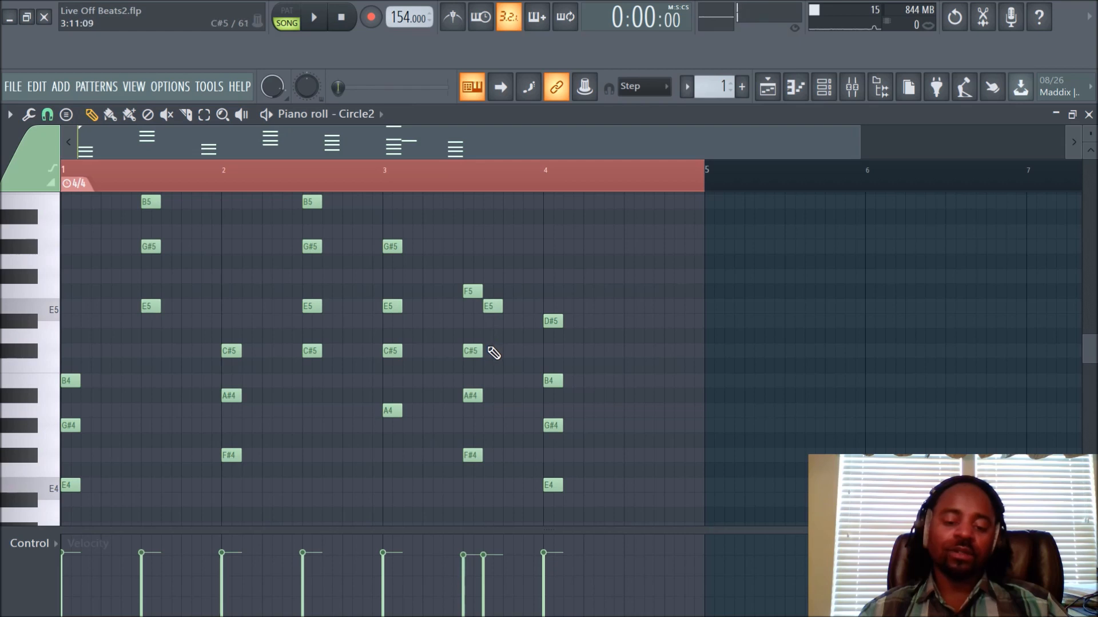
pyautogui.click(487, 353)
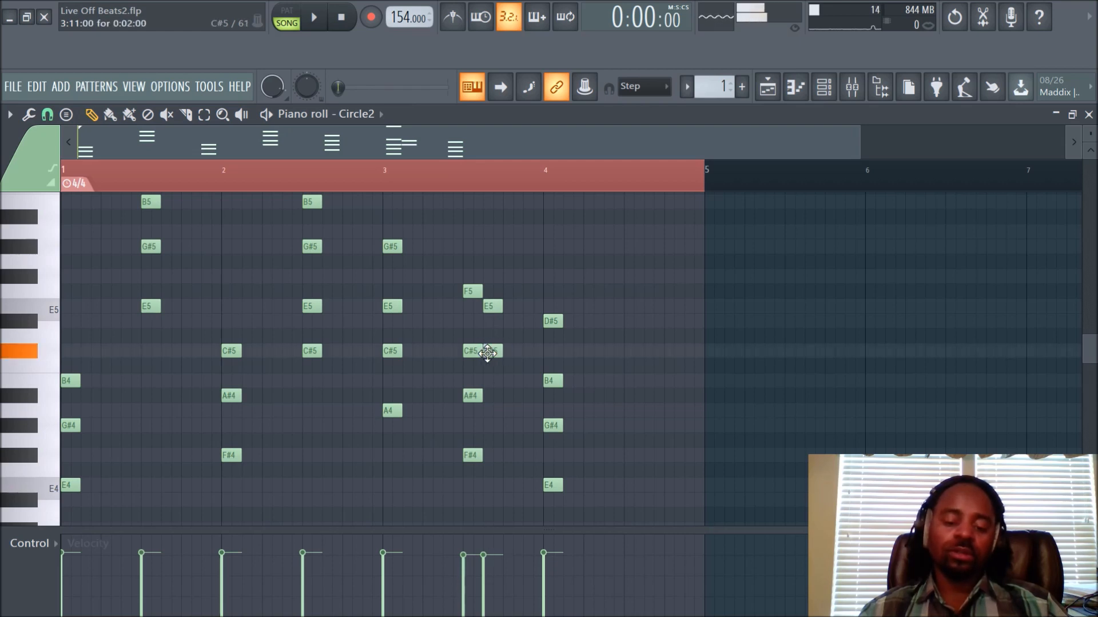
pyautogui.click(489, 411)
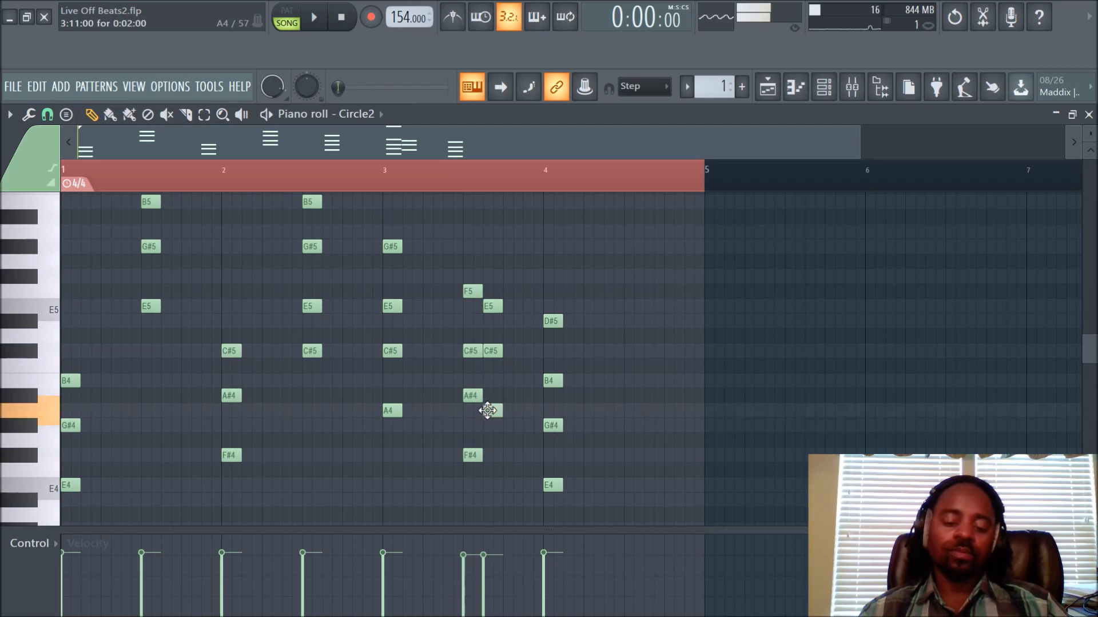
pyautogui.click(490, 457)
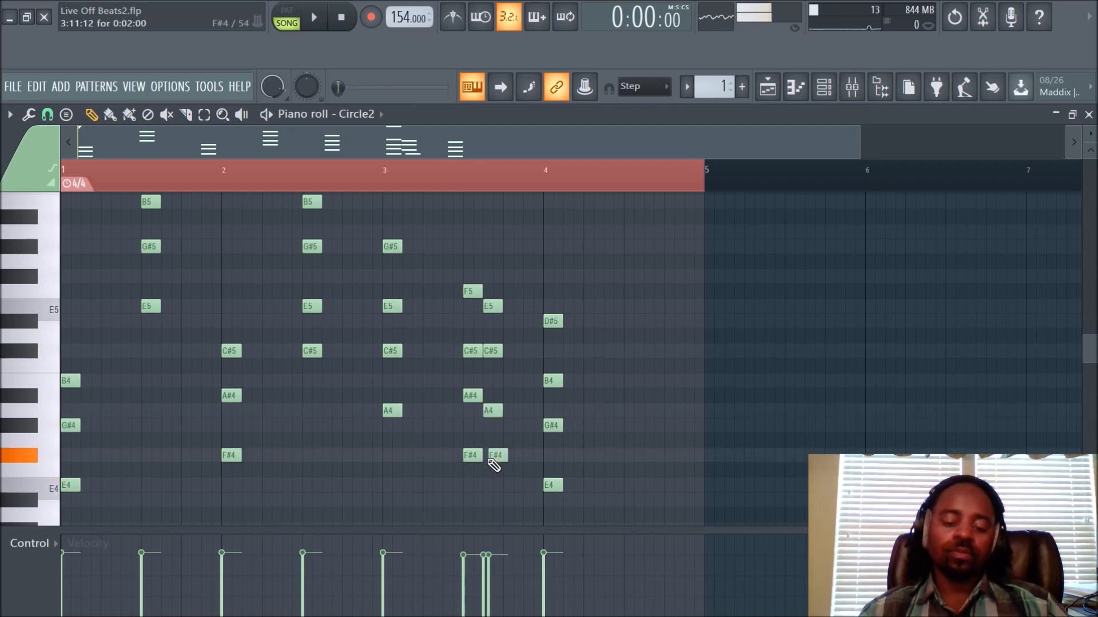
pyautogui.moveTo(494, 458); pyautogui.dragTo(490, 459)
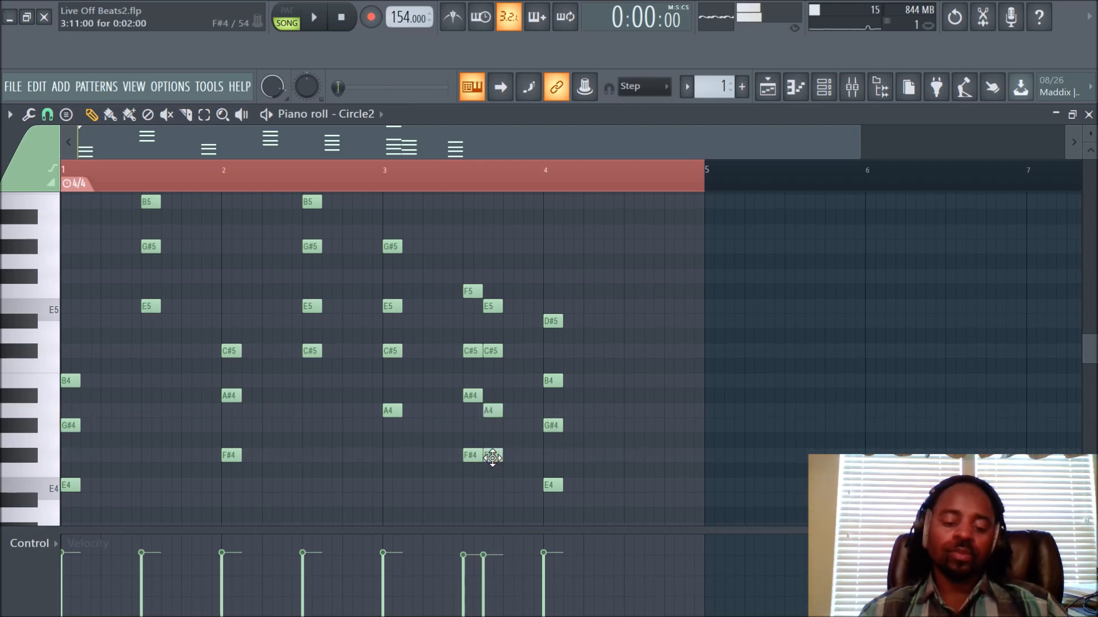
# Delete the stamped Maj7add13 chord, and move the hand-drawn F#4 chord into its place midway through bar 3
pyautogui.rightClick(470, 461)
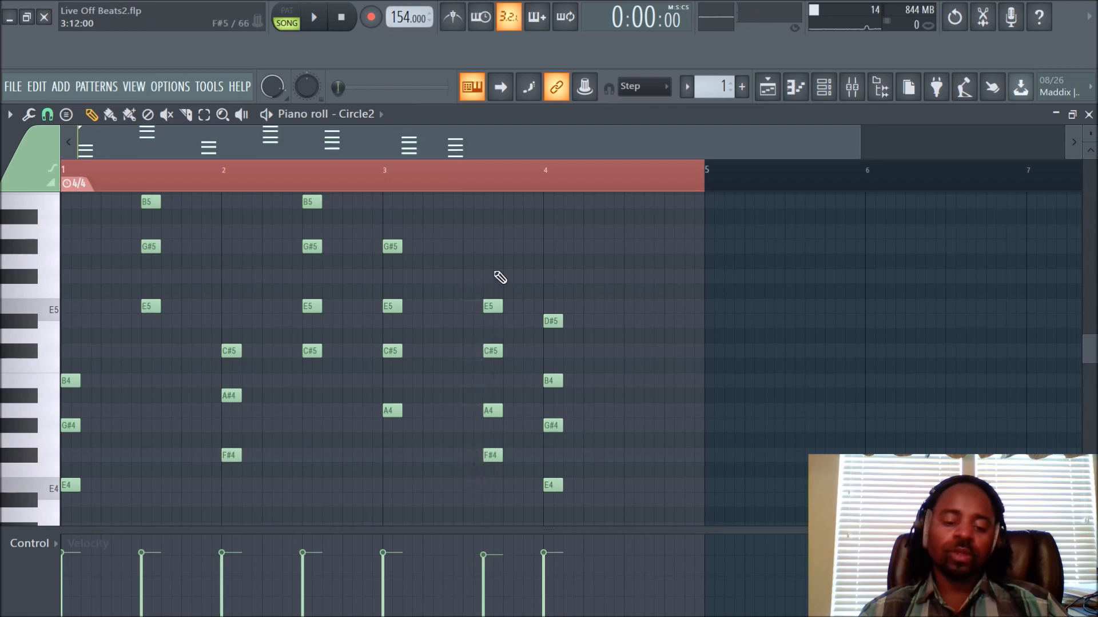
pyautogui.moveTo(489, 281); pyautogui.dragTo(475, 457)
# Play the progression to hear the replacement chord in bar 3, and deselect its notes
pyautogui.press('space')
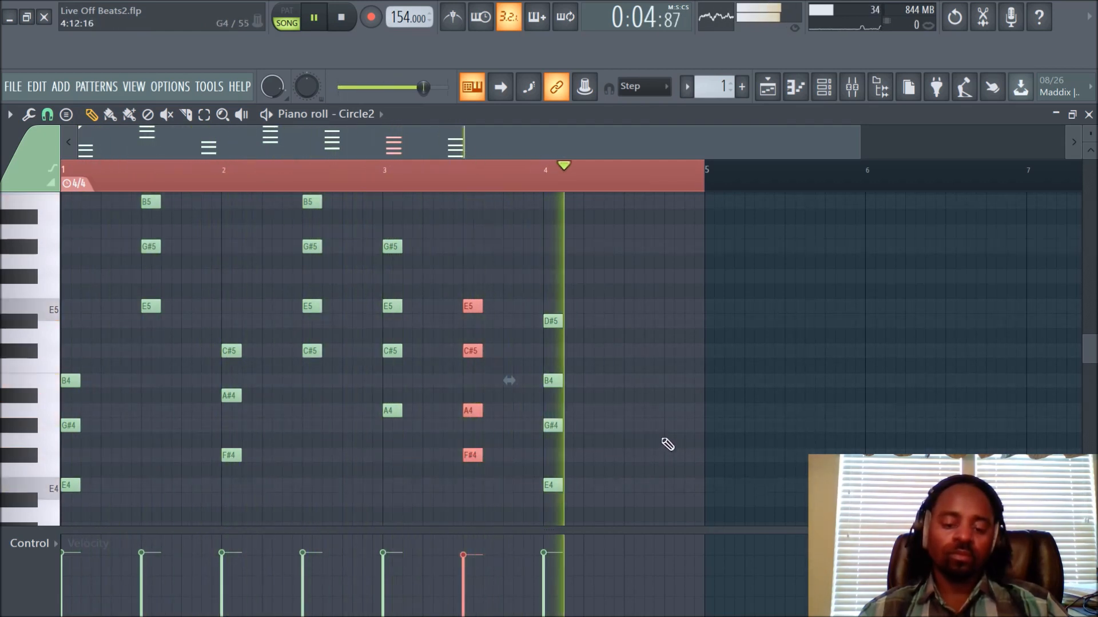
pyautogui.press('space')
pyautogui.click(612, 343)
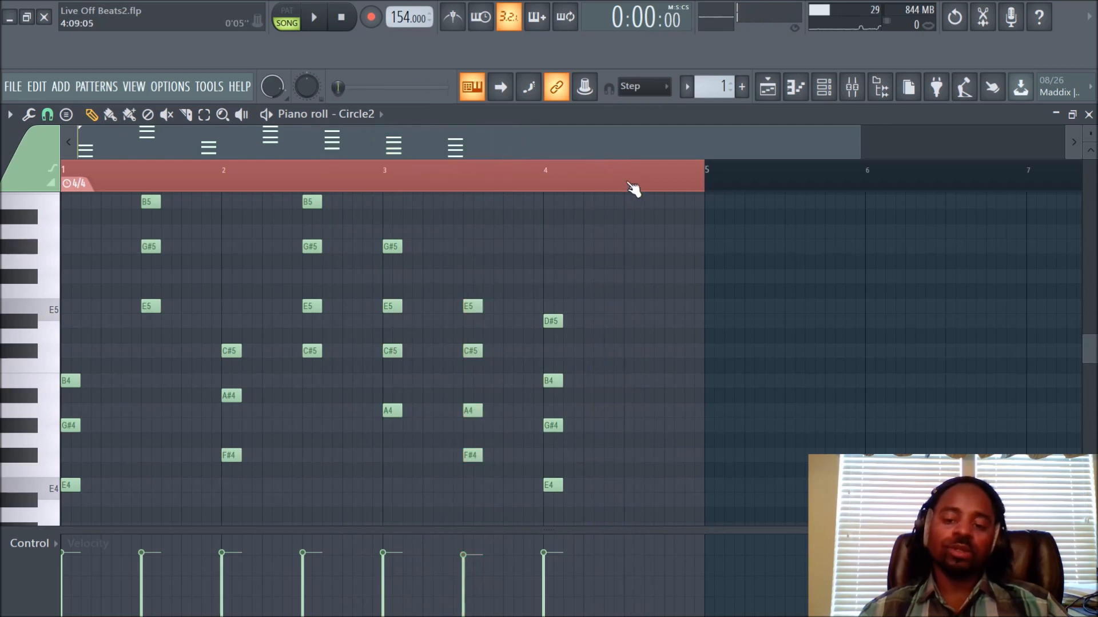
# Unmute Track 2 in the playlist, and open Pattern 10 in the piano roll
pyautogui.click(775, 96)
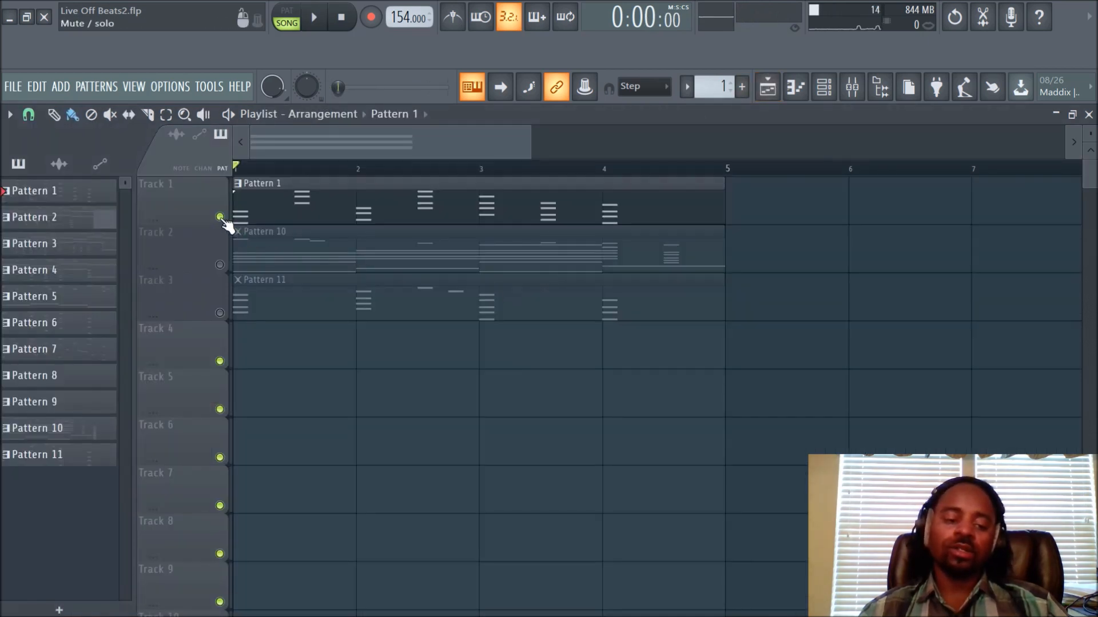
pyautogui.doubleClick(326, 247)
pyautogui.scroll(5, 393, 318)
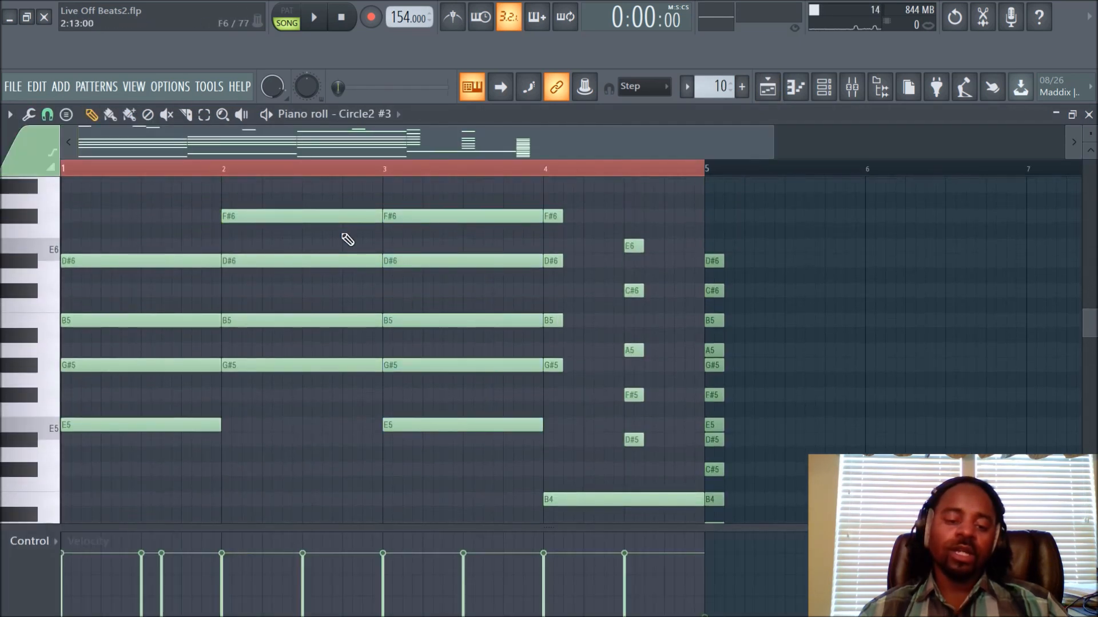
# Reopen Pattern 1 from the playlist, and look over its chord progression in the piano roll
pyautogui.click(768, 88)
pyautogui.doubleClick(282, 216)
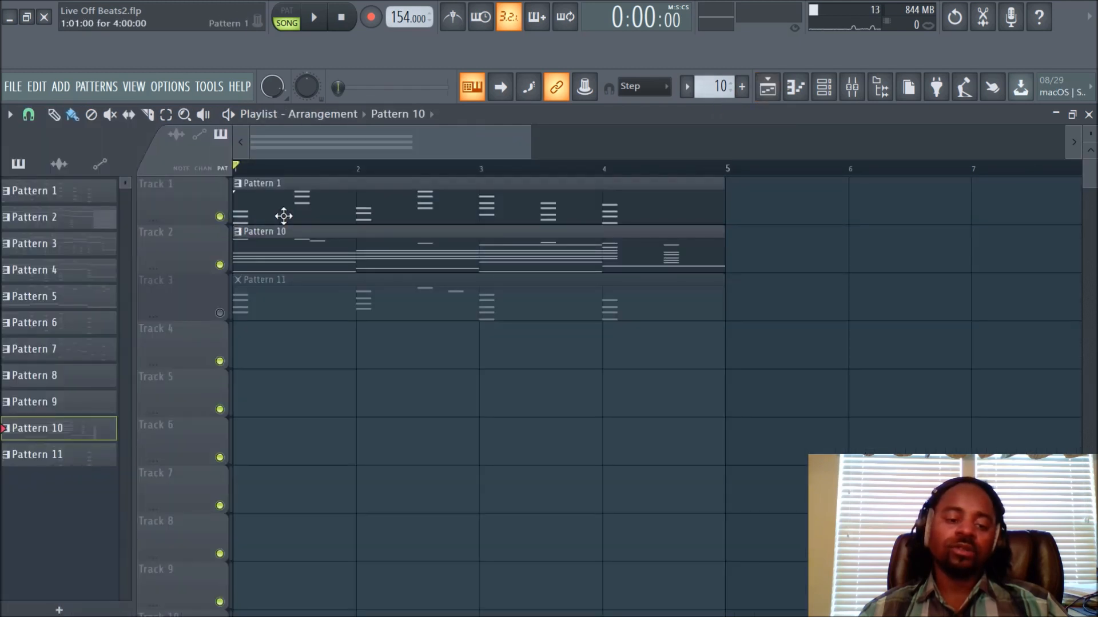
pyautogui.scroll(-8, 377, 268)
pyautogui.scroll(5, 294, 270)
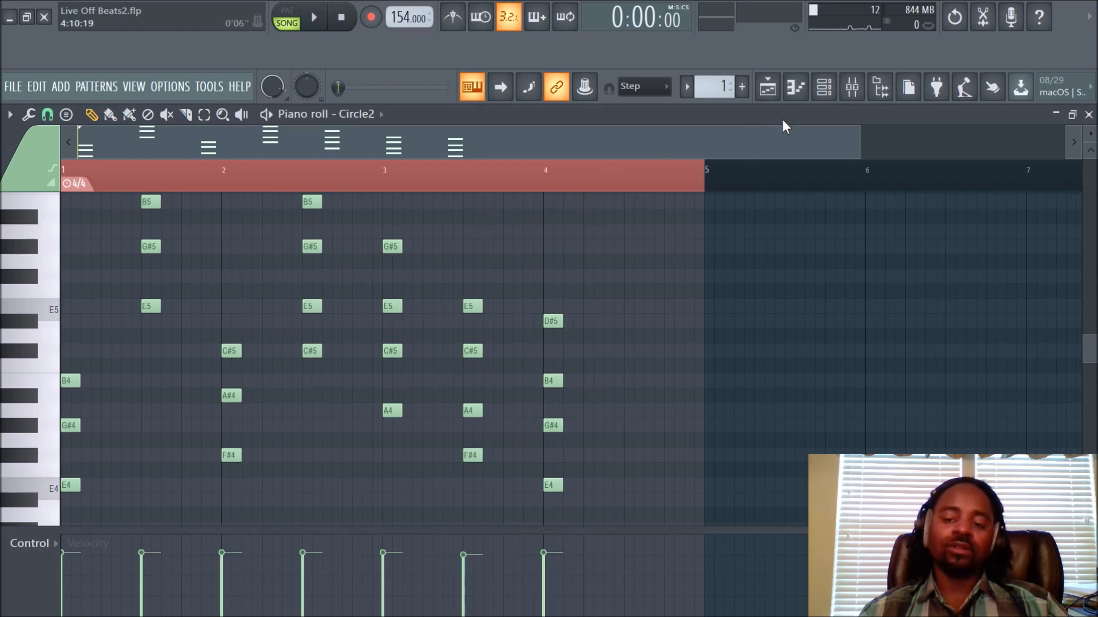
# Mute Track 1 in the playlist, and open Pattern 10 to examine its chord notes up through the highest octave
pyautogui.click(772, 102)
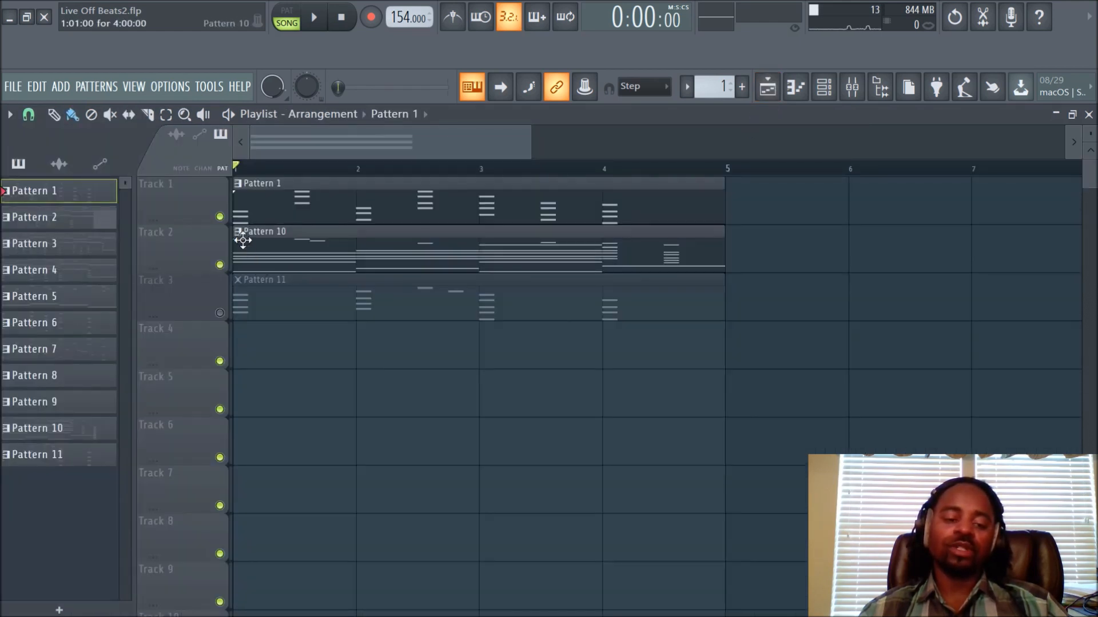
pyautogui.click(220, 217)
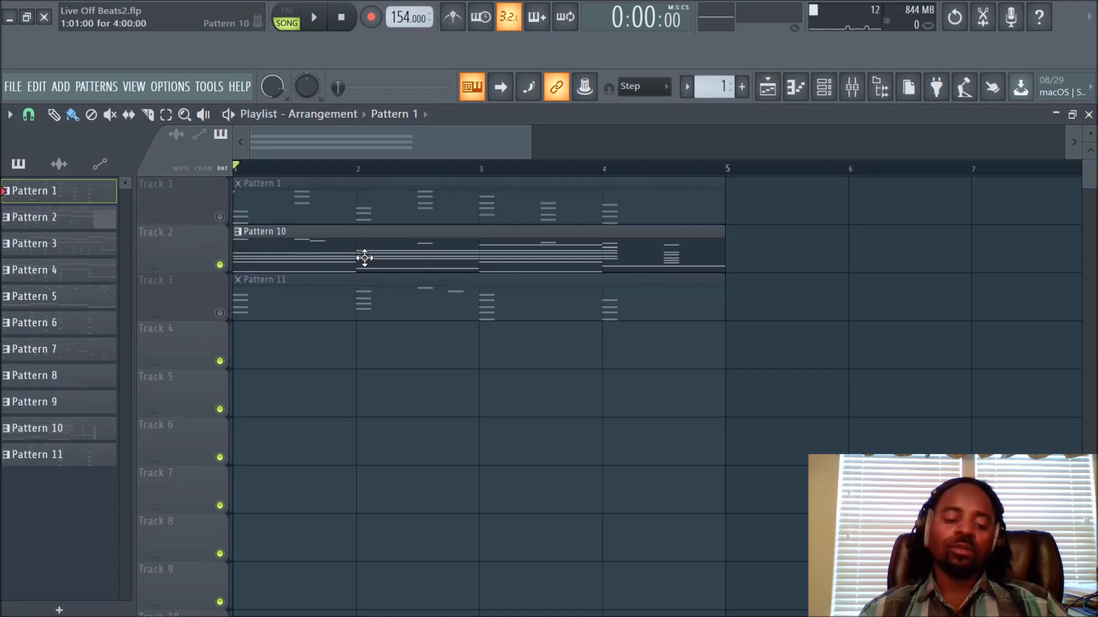
pyautogui.doubleClick(399, 258)
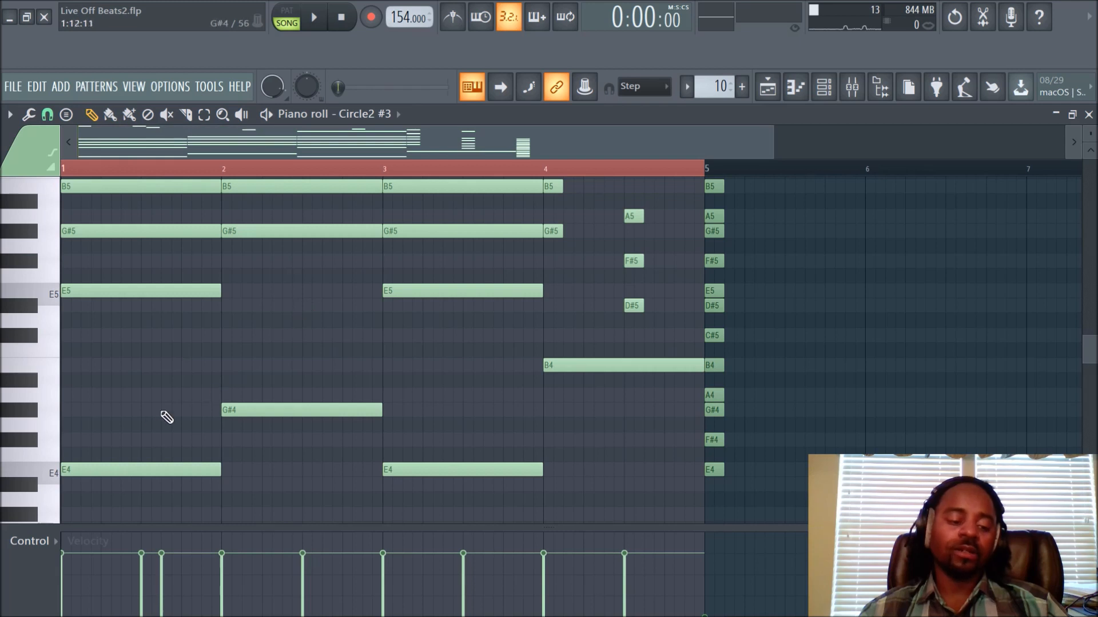
pyautogui.scroll(1, 252, 415)
pyautogui.scroll(3, 253, 416)
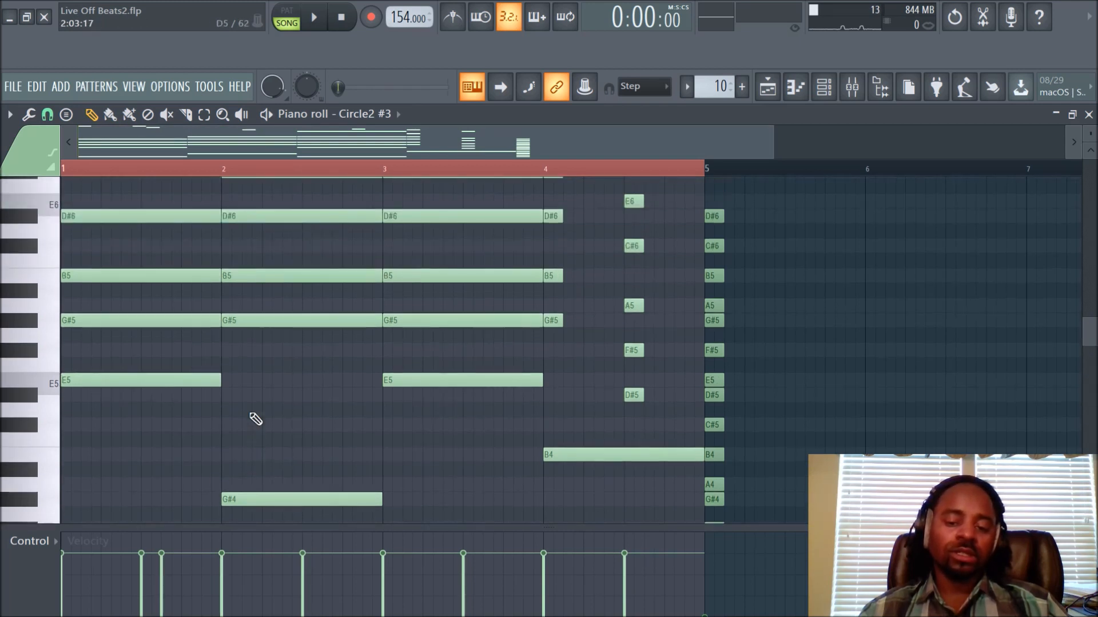
pyautogui.scroll(1, 249, 412)
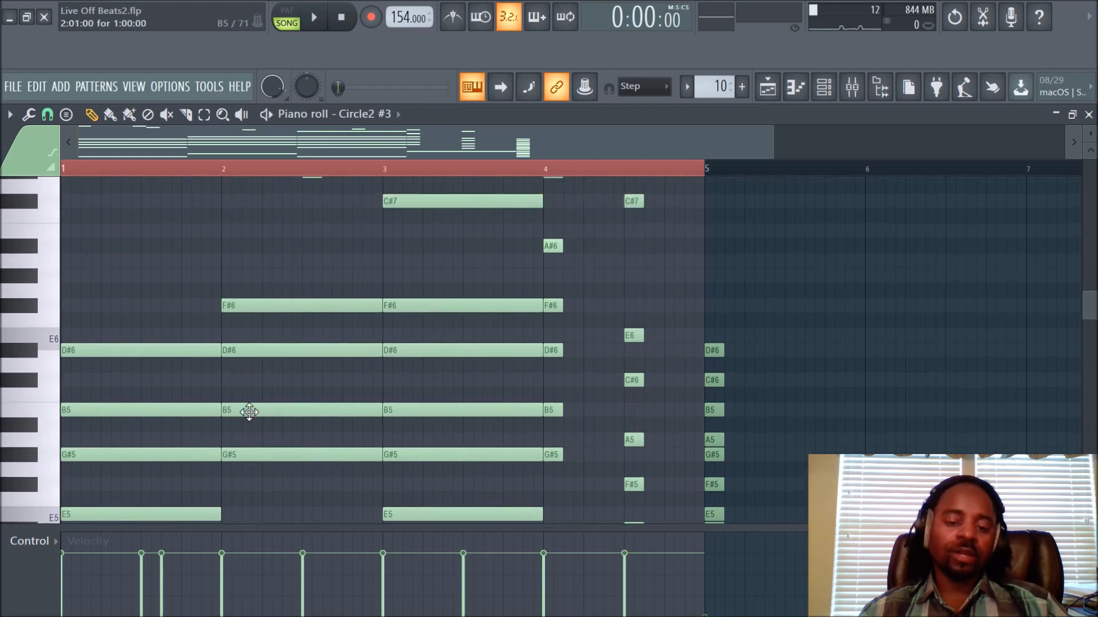
pyautogui.scroll(4, 250, 414)
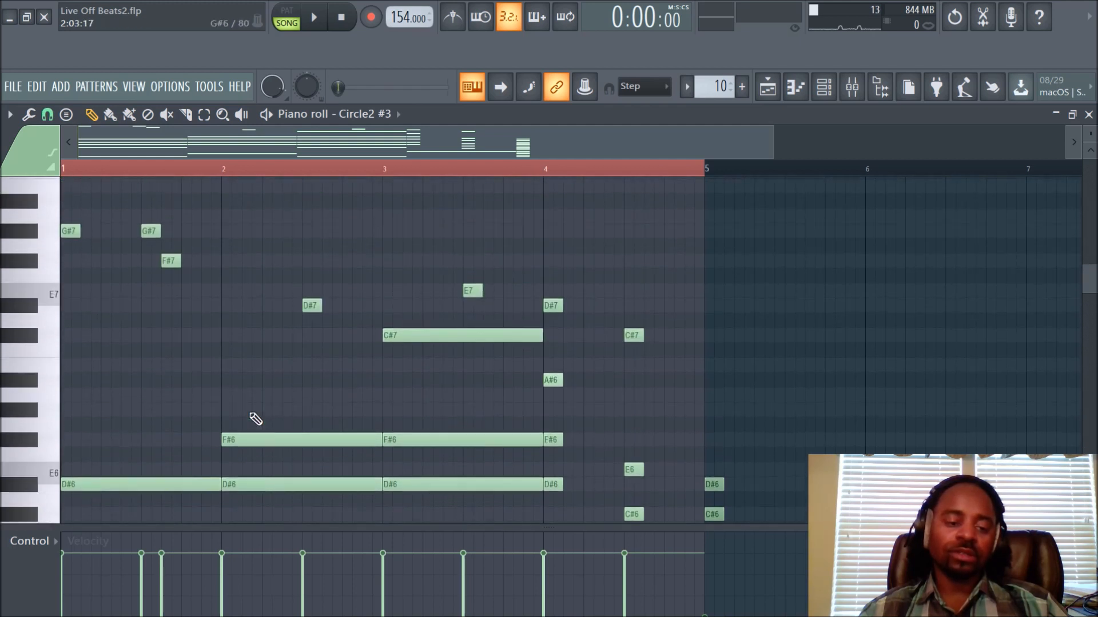
# Examine Pattern 10's chords in bars 1 to 4, from the low E4 bass notes up to the sixth octave
pyautogui.scroll(-9, 252, 415)
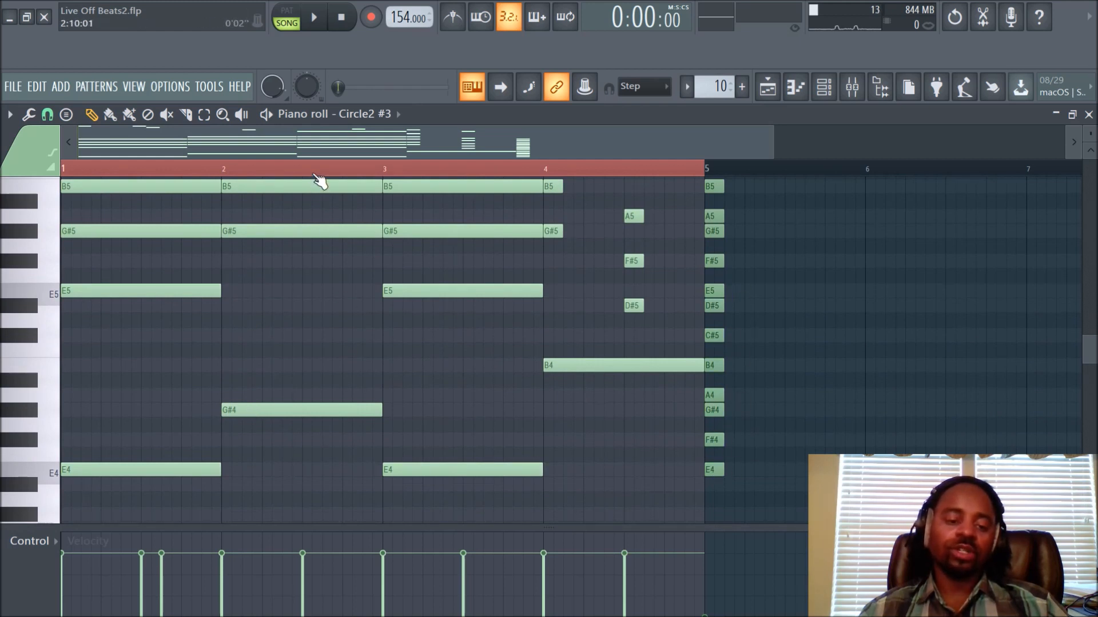
pyautogui.scroll(-2, 313, 175)
pyautogui.scroll(4, 300, 273)
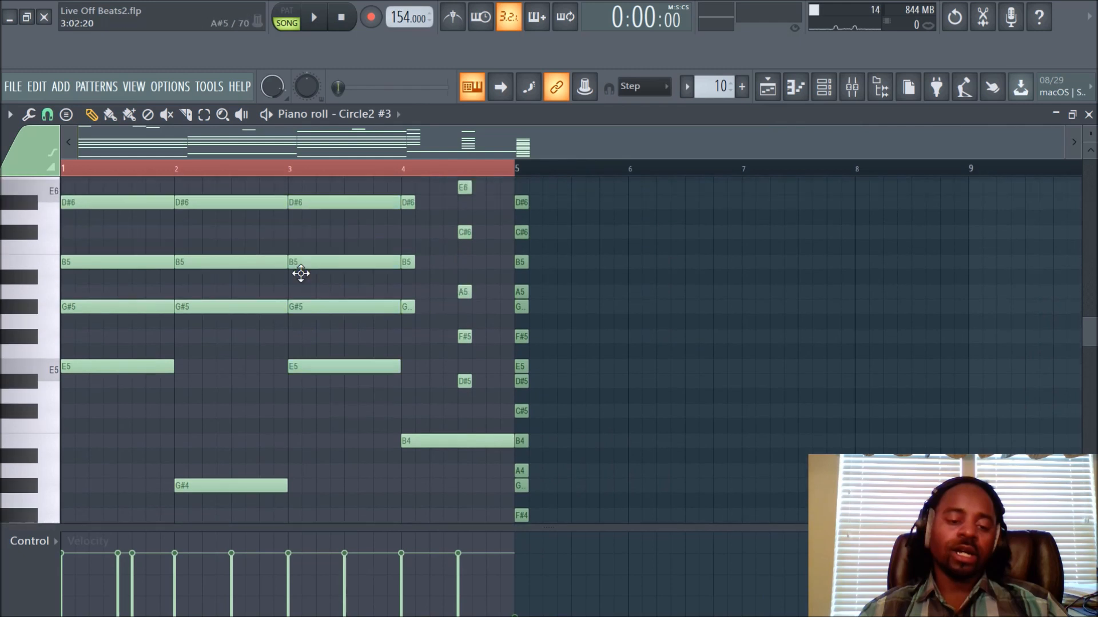
pyautogui.scroll(1, 307, 280)
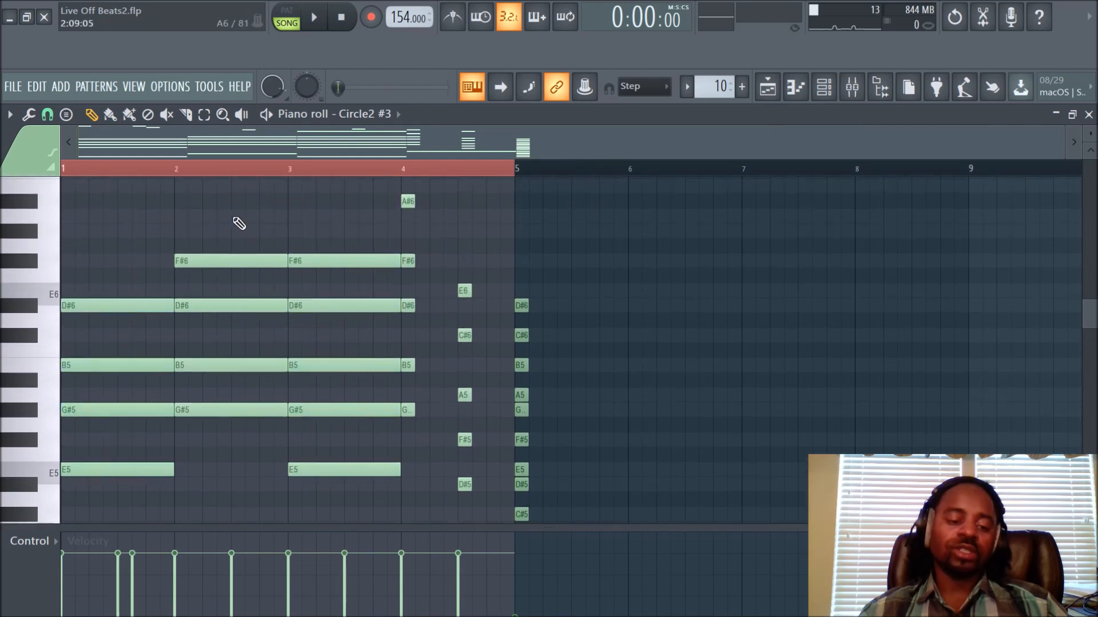
pyautogui.scroll(-4, 318, 218)
pyautogui.scroll(3, 319, 222)
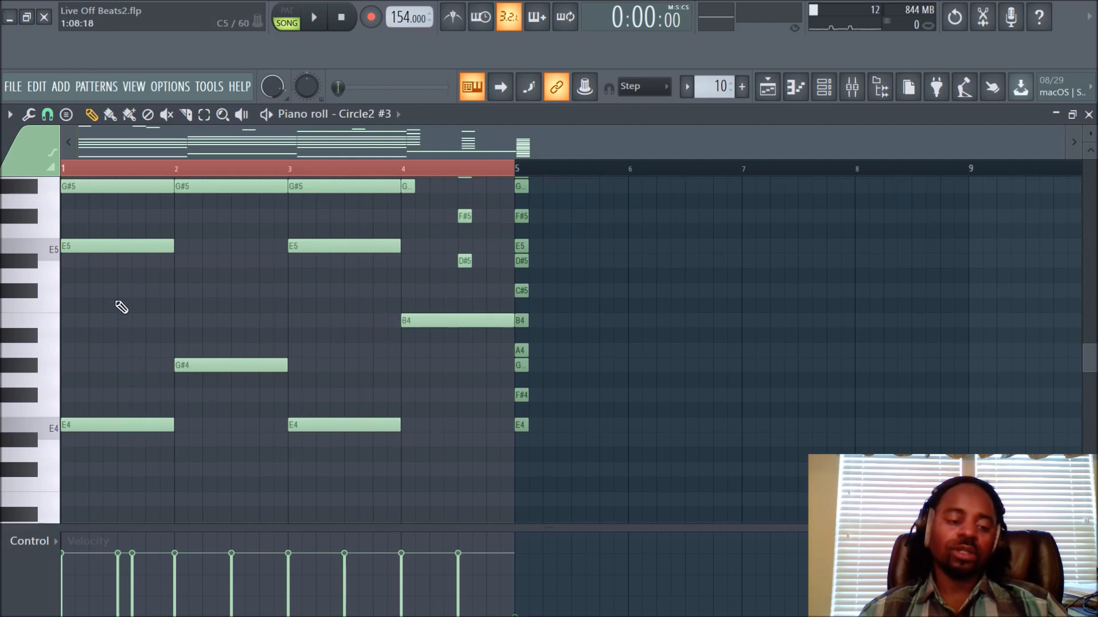
pyautogui.scroll(6, 344, 415)
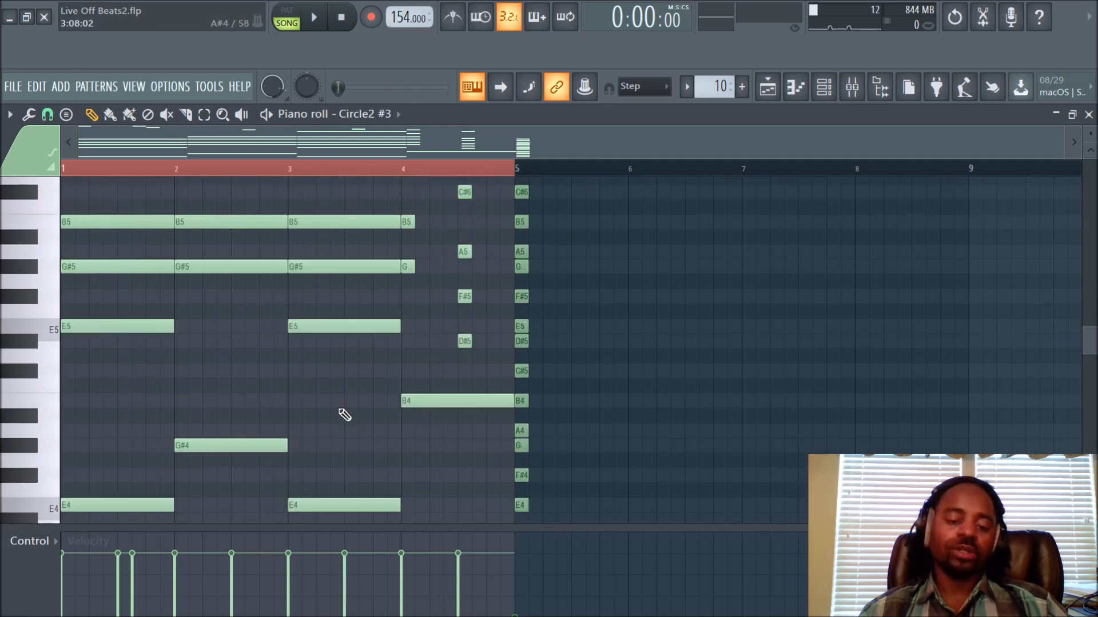
# Play Pattern 10 to hear its chords with the upper melody notes, and stop playback
pyautogui.press('space')
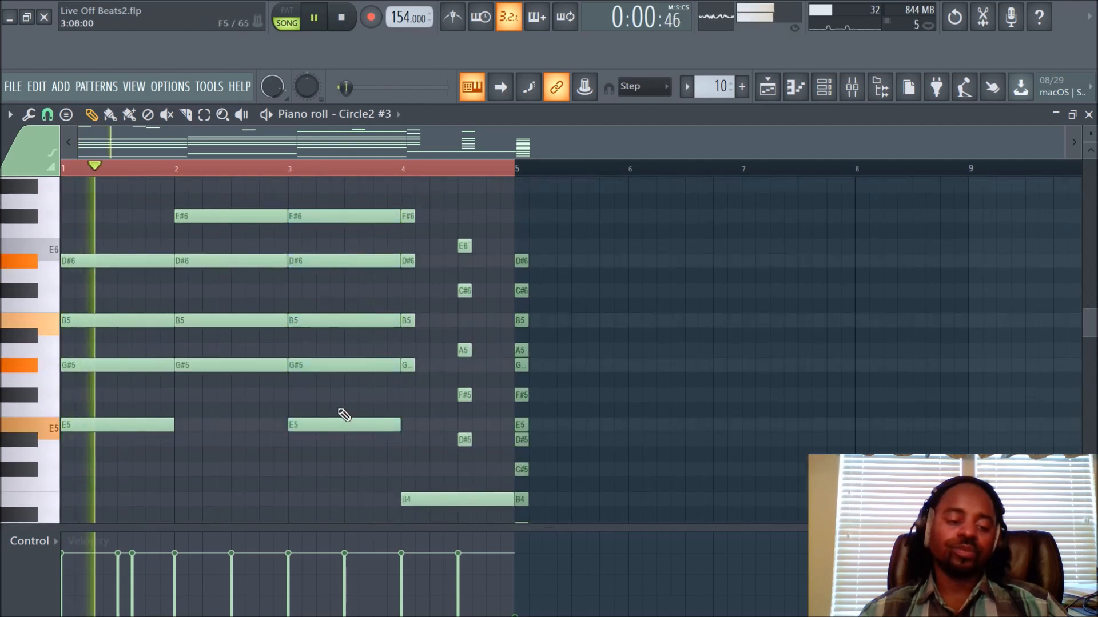
pyautogui.scroll(5, 344, 416)
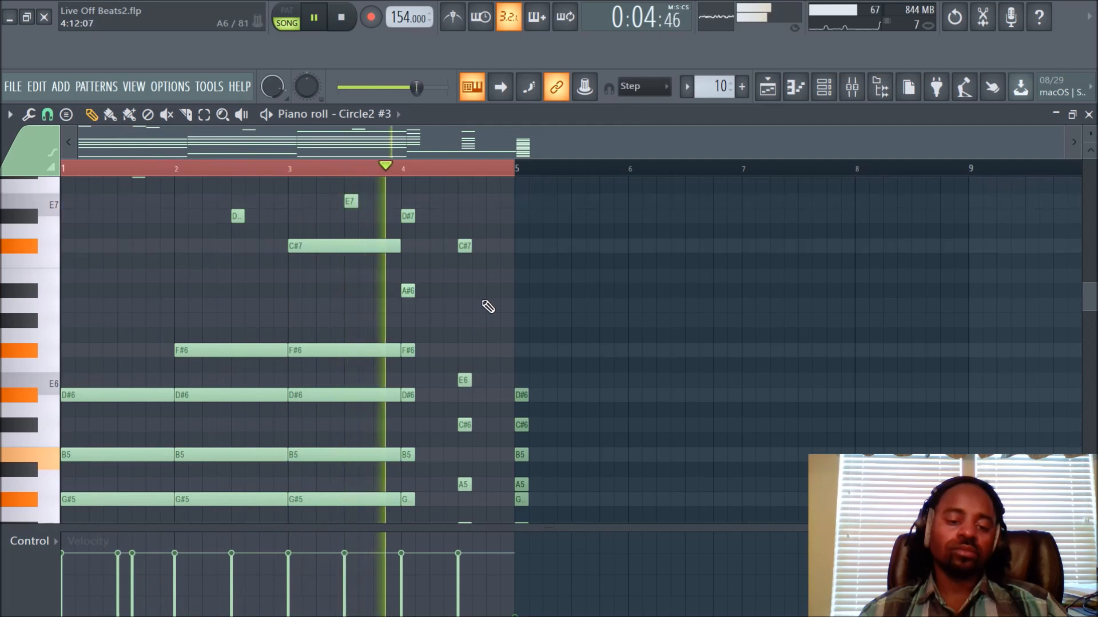
pyautogui.scroll(3, 483, 306)
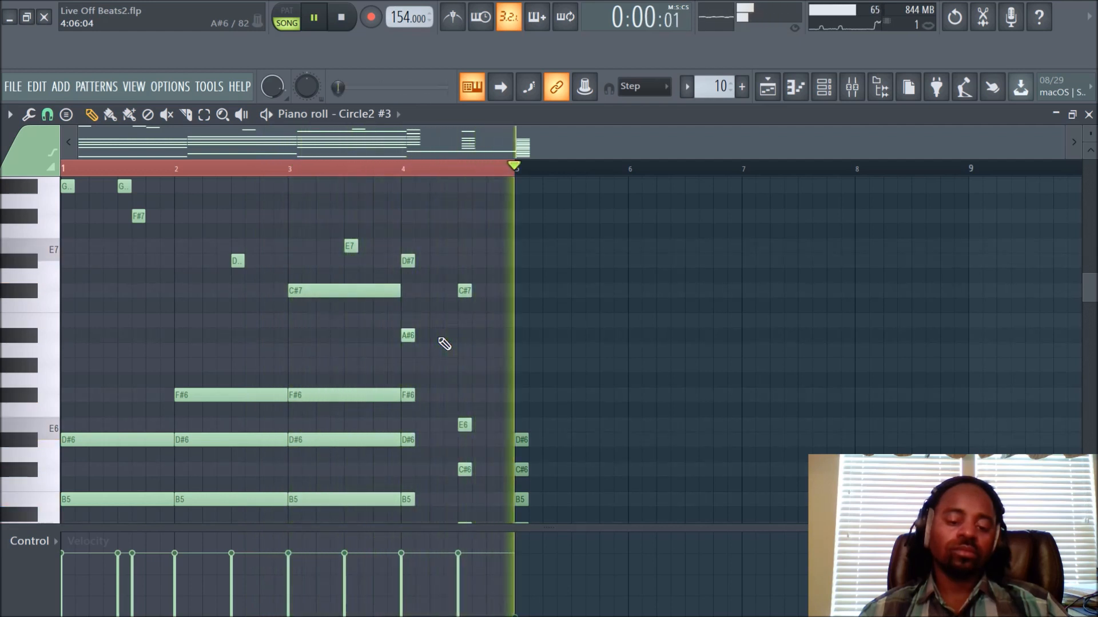
pyautogui.press('space')
# Compare the stacked chord notes and bass notes of bars 1 to 3, and look up at the melody above them
pyautogui.scroll(-5, 445, 343)
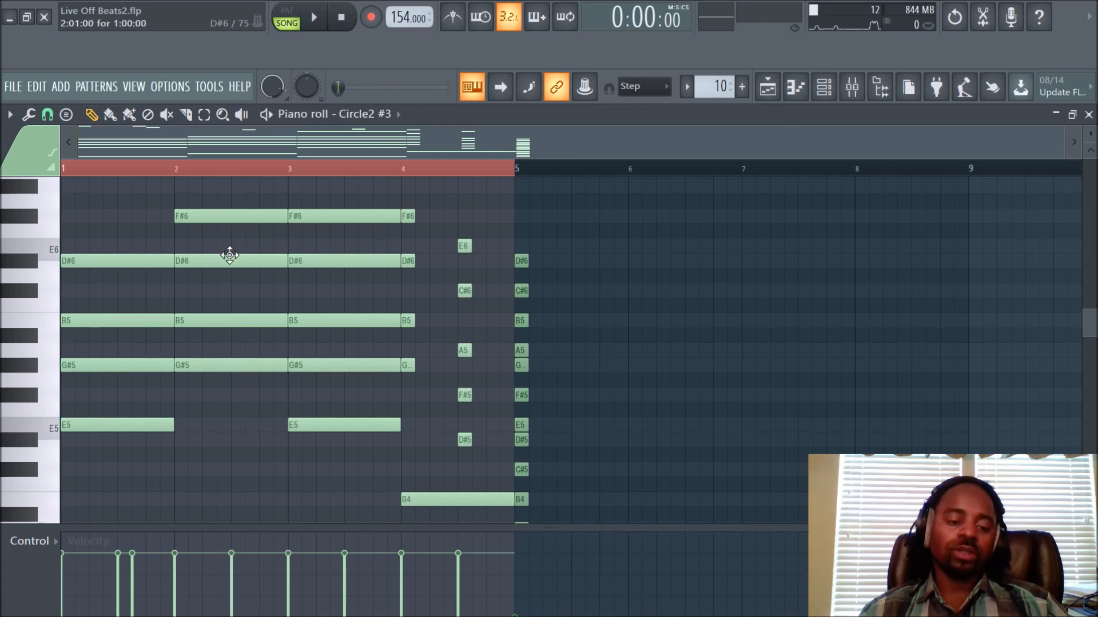
pyautogui.moveTo(228, 262)
pyautogui.mouseDown()
pyautogui.moveTo(228, 288)
pyautogui.moveTo(226, 261)
pyautogui.mouseUp()
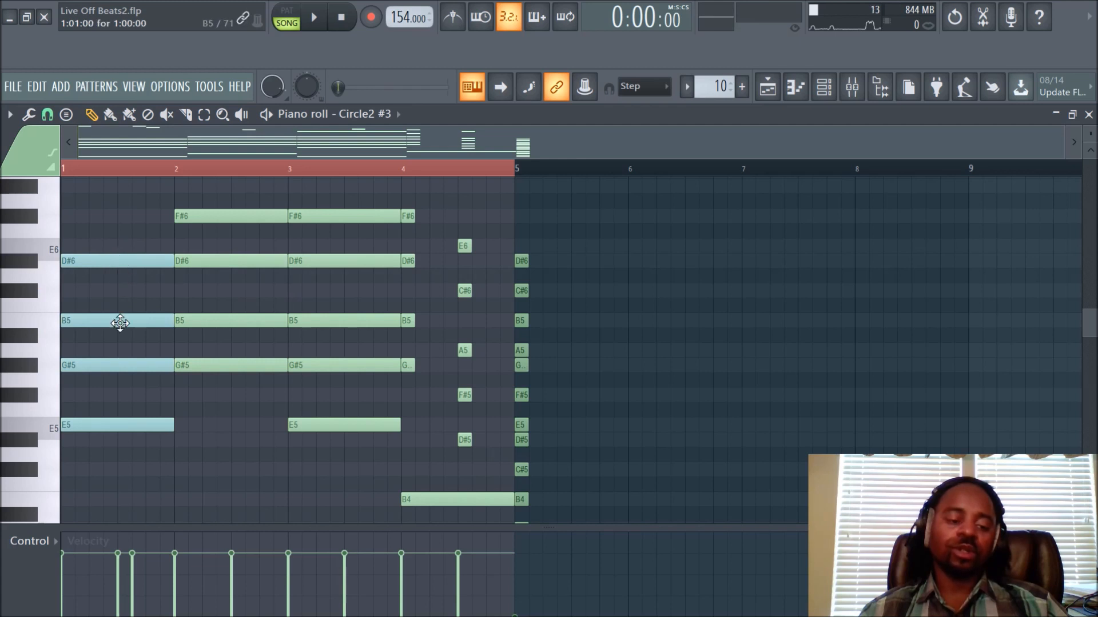
pyautogui.scroll(-5, 311, 448)
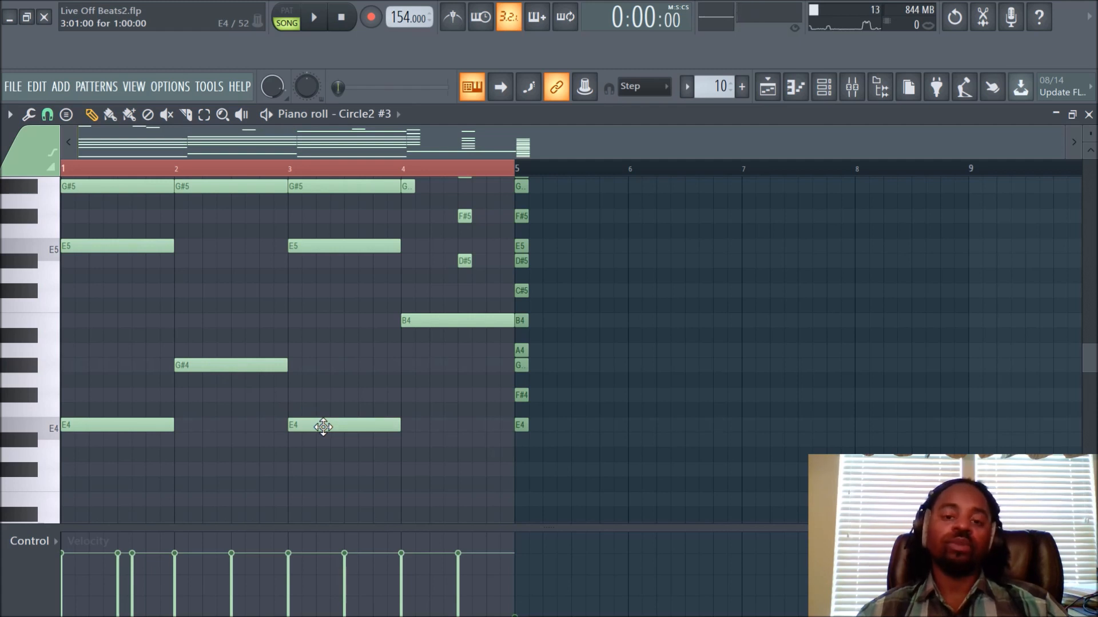
pyautogui.scroll(4, 323, 427)
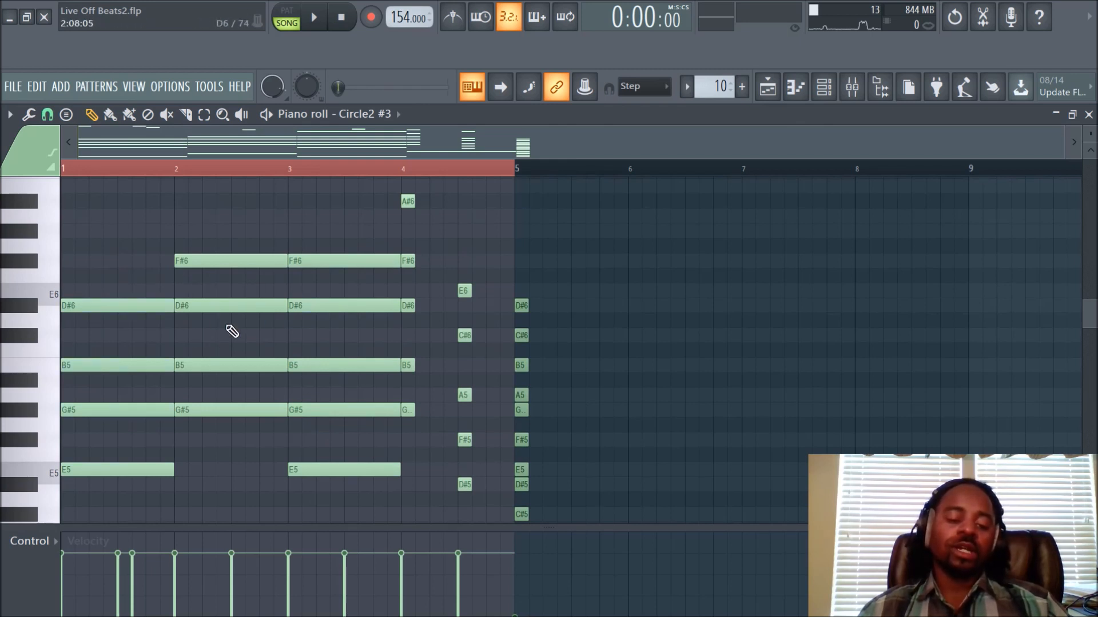
pyautogui.scroll(3, 343, 314)
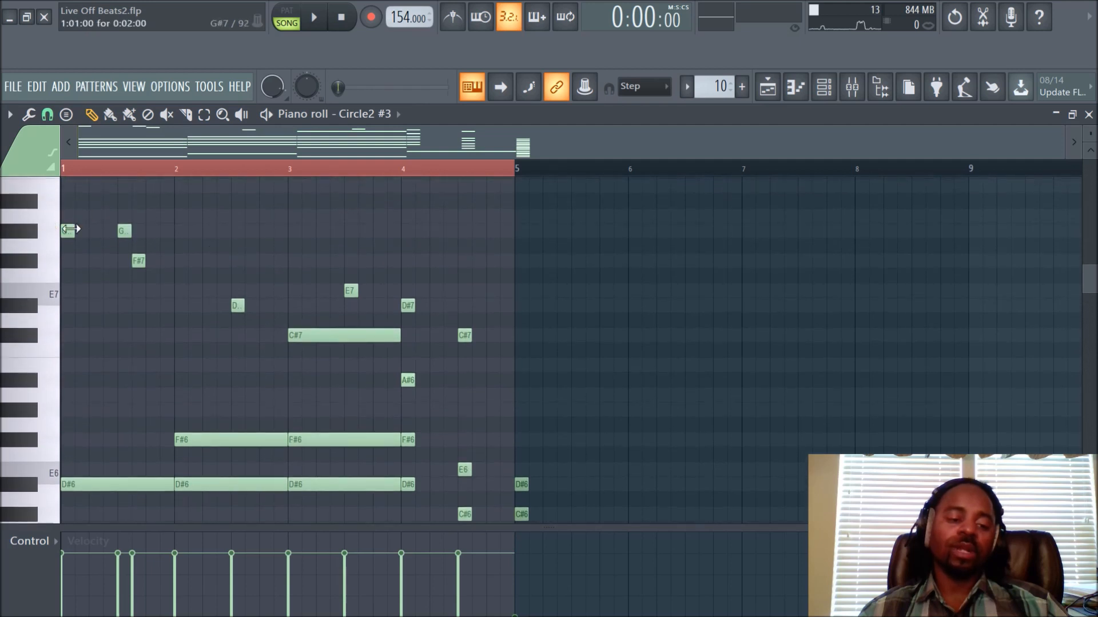
# Audition the G#7 and F#7 melody pitches, and play the pattern once more to hear the melody over the chords
pyautogui.click(28, 232)
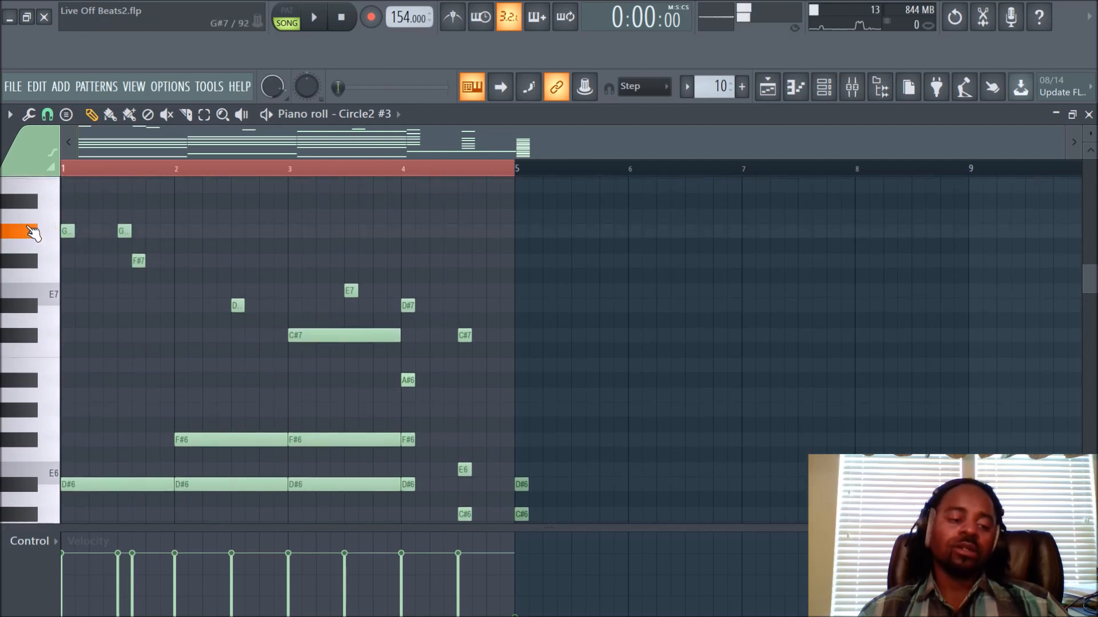
pyautogui.click(33, 266)
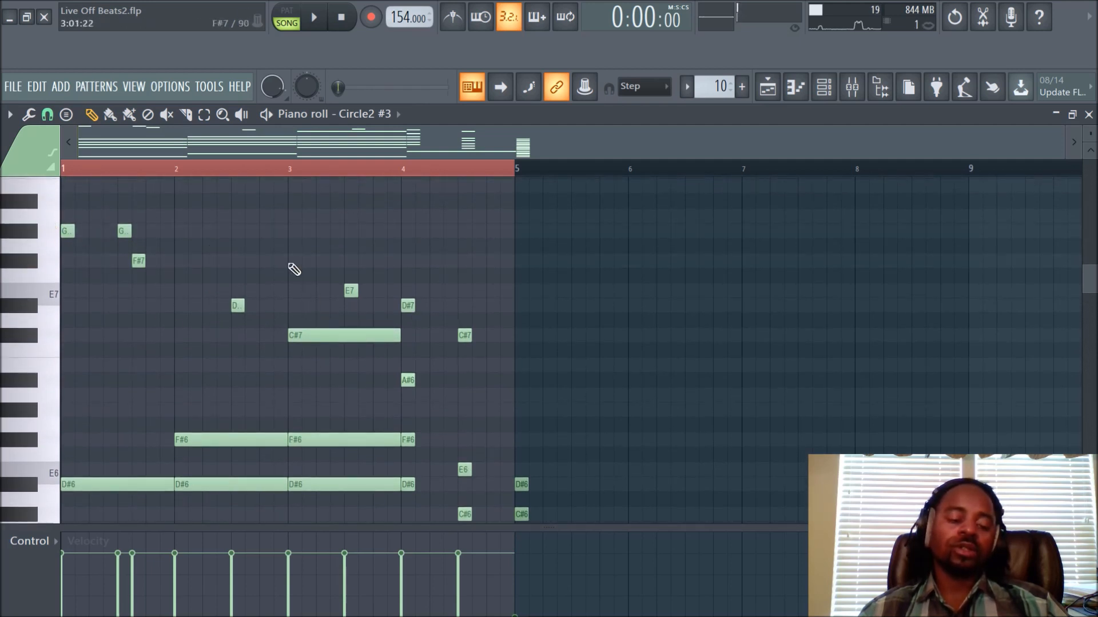
pyautogui.press('space')
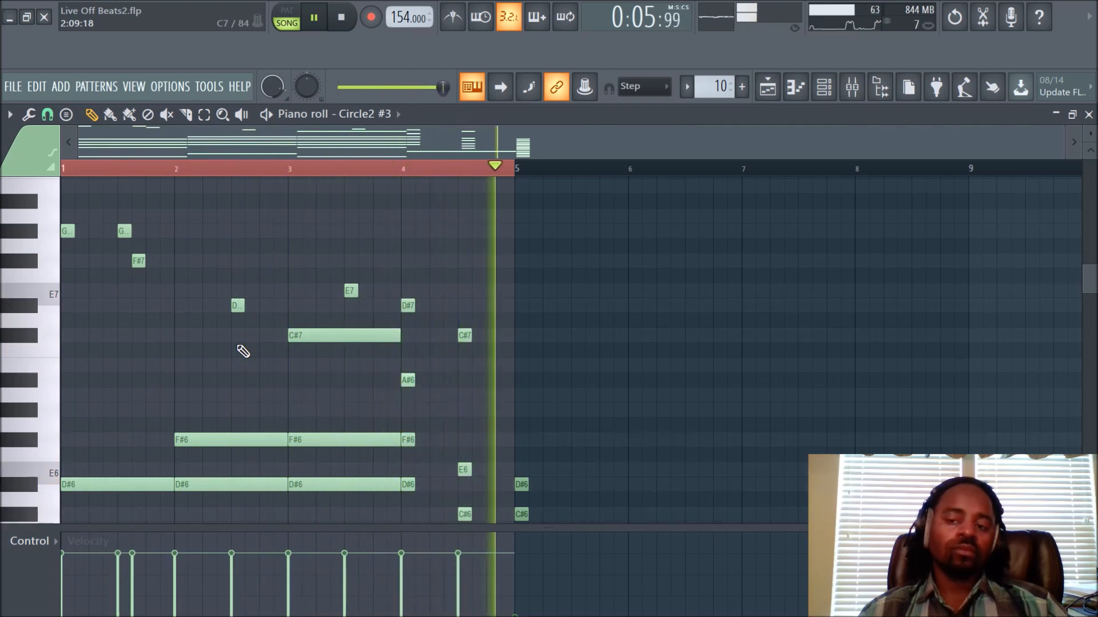
pyautogui.press('space')
# Audition the bass pitches of bars 1 to 4 in order: E4, G#4, E4 and B4
pyautogui.scroll(-3, 245, 351)
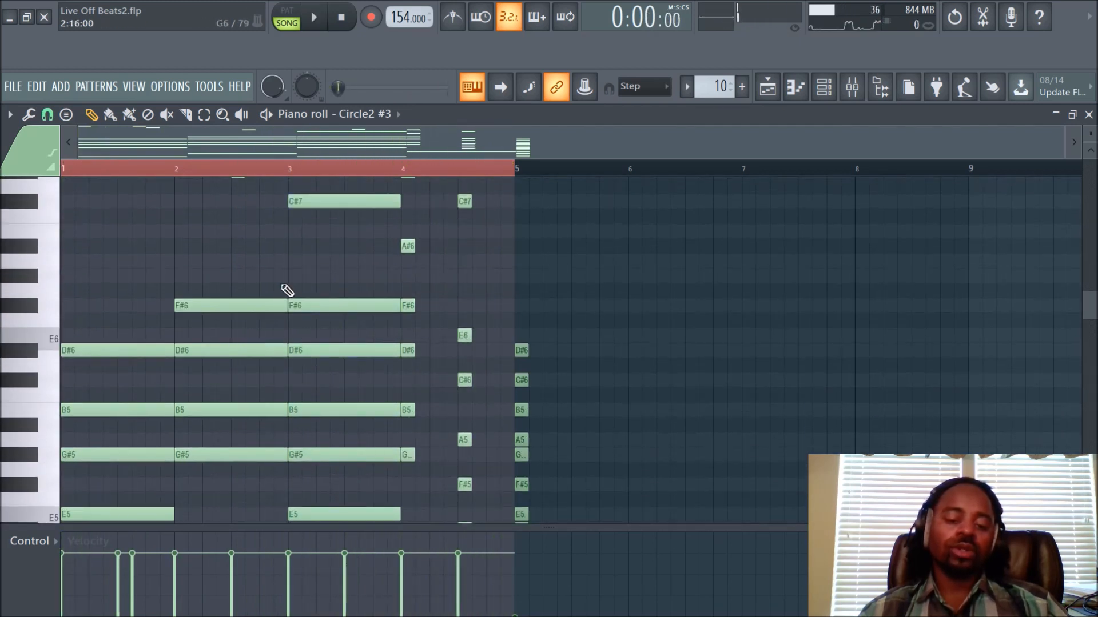
pyautogui.scroll(2, 284, 290)
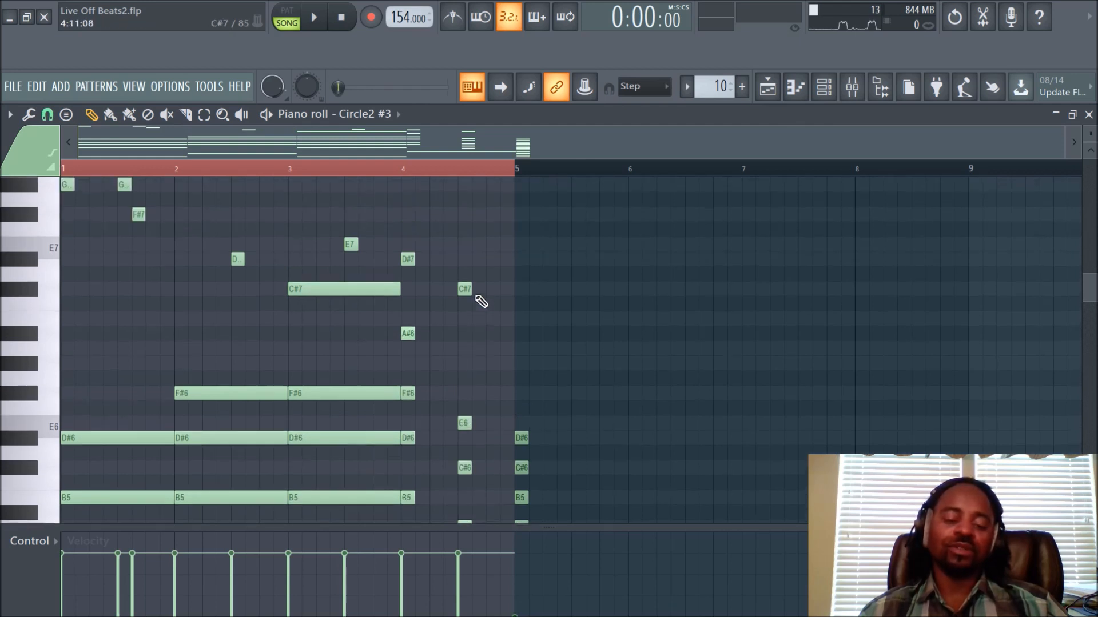
pyautogui.scroll(-8, 481, 302)
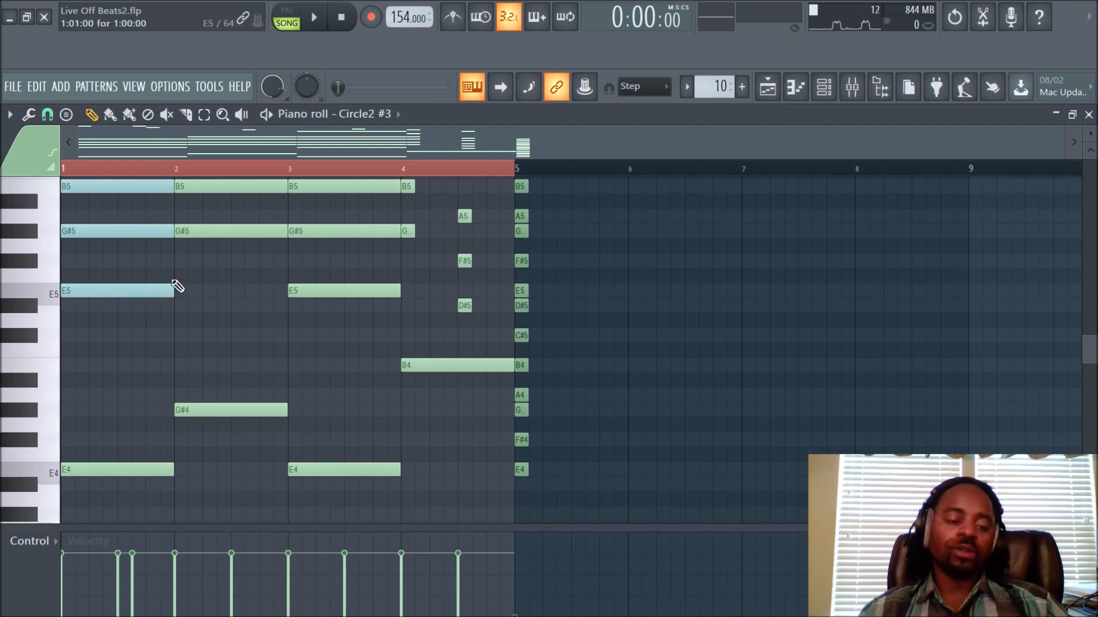
pyautogui.click(50, 472)
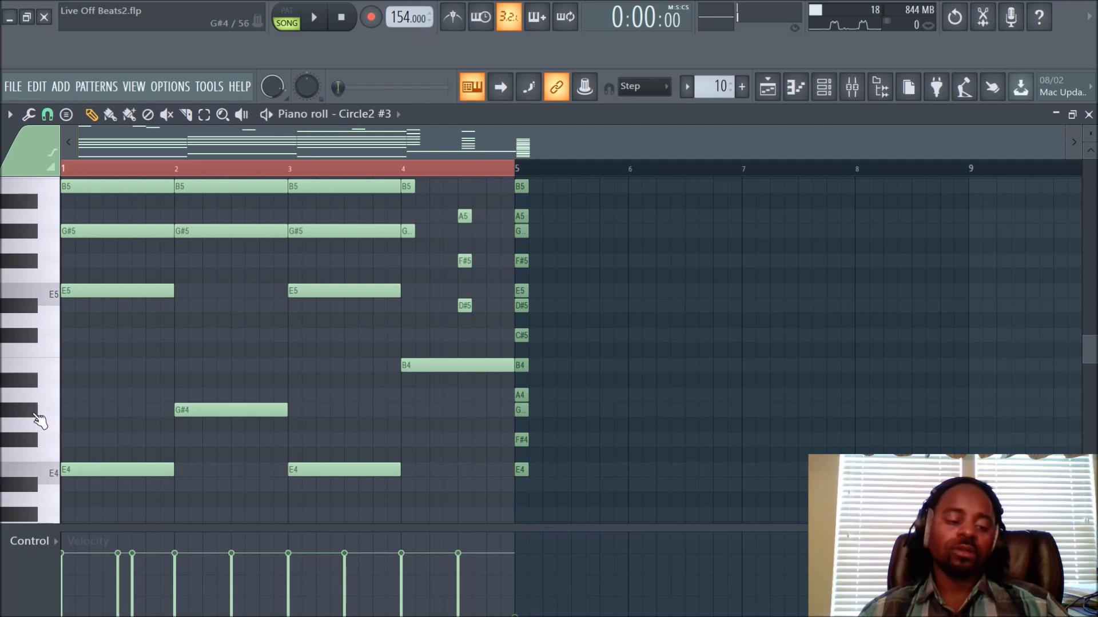
pyautogui.click(35, 414)
pyautogui.click(45, 475)
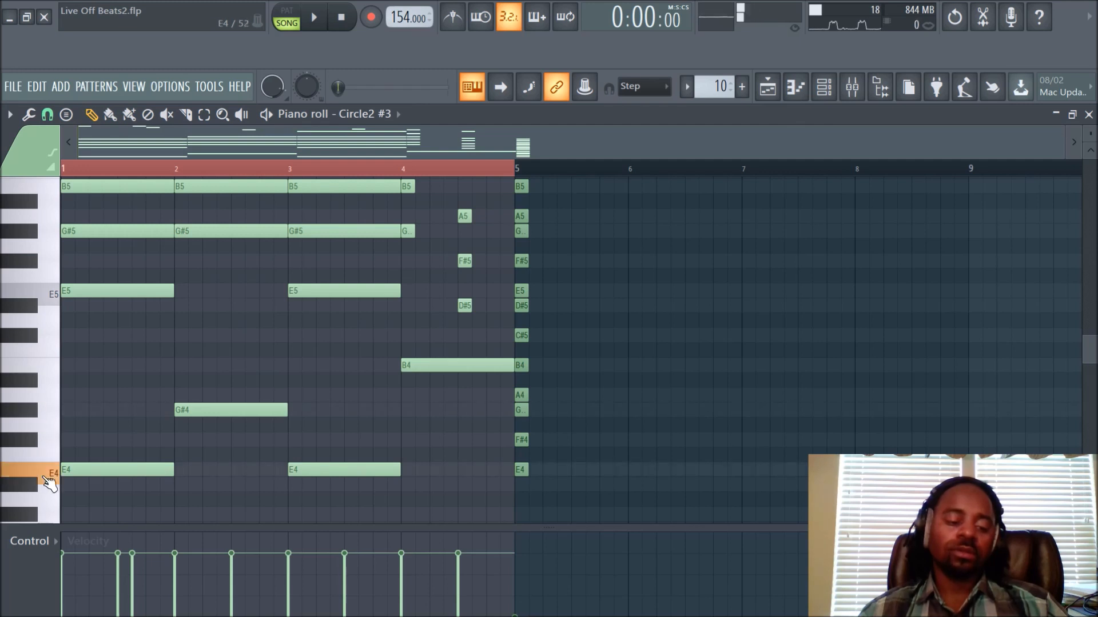
pyautogui.click(50, 369)
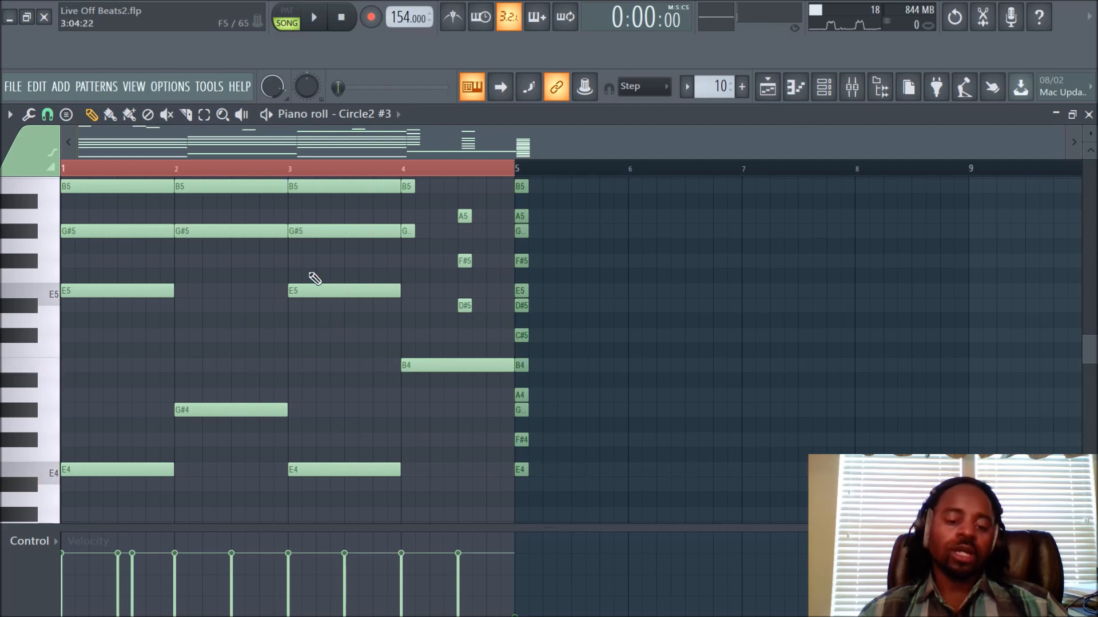
# Review how Pattern 10's bass, chord and melody notes stack in each bar, paying attention to the large chord in bar 3
pyautogui.scroll(8, 221, 238)
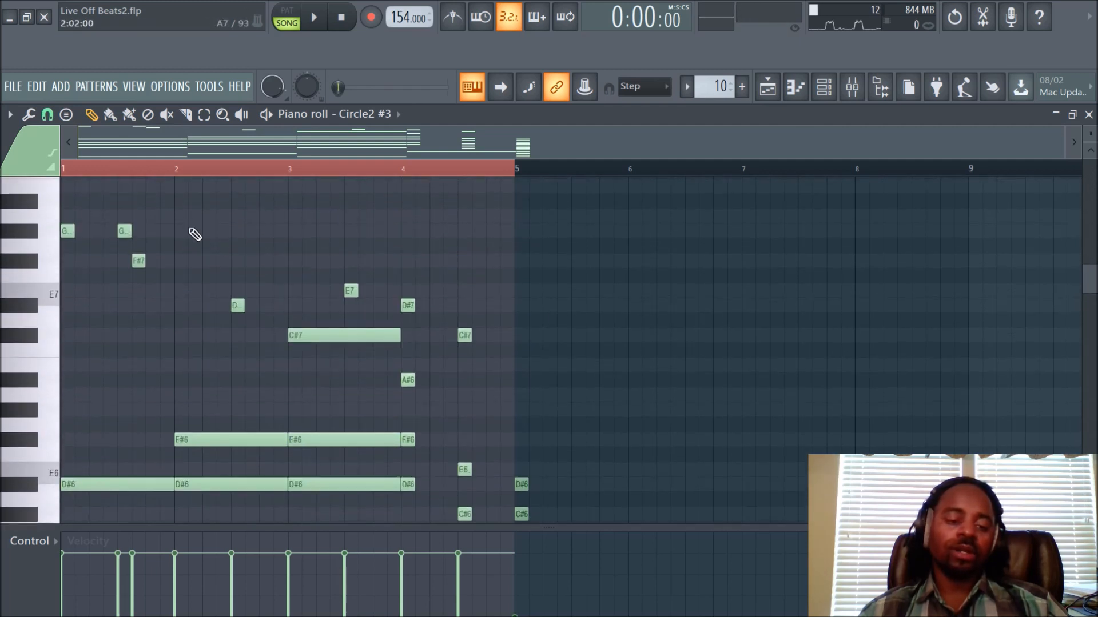
pyautogui.scroll(-8, 270, 341)
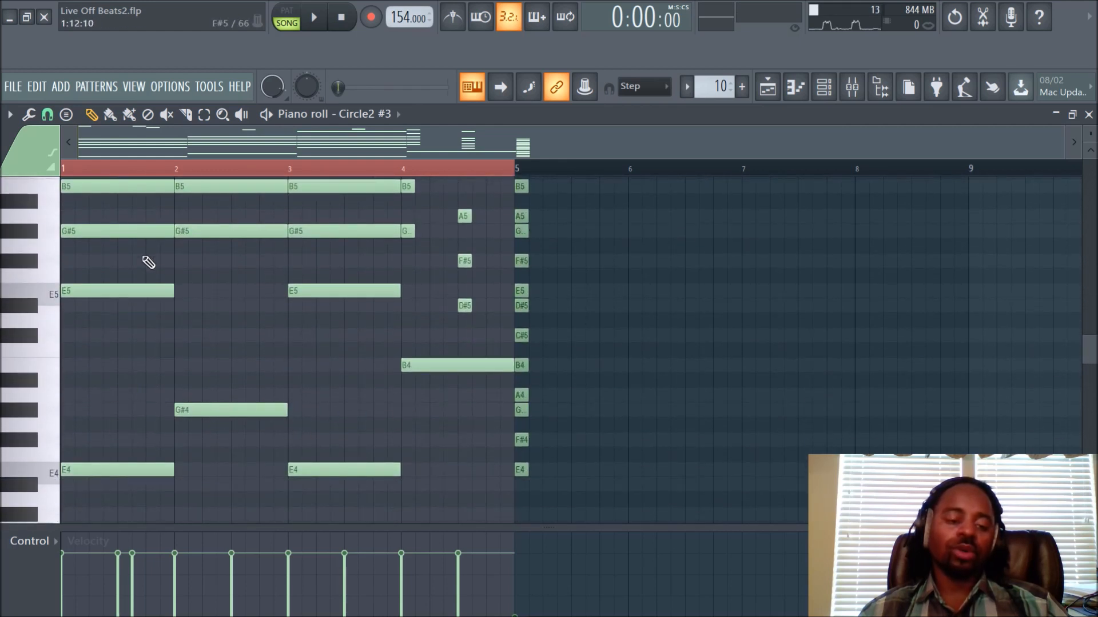
pyautogui.scroll(3, 290, 309)
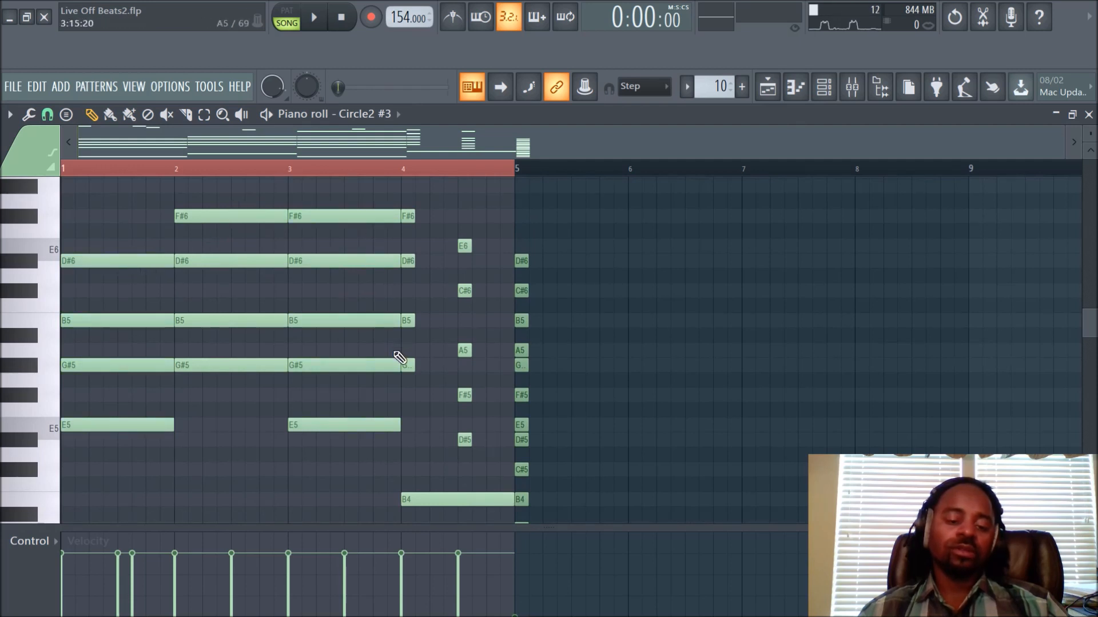
pyautogui.scroll(2, 401, 320)
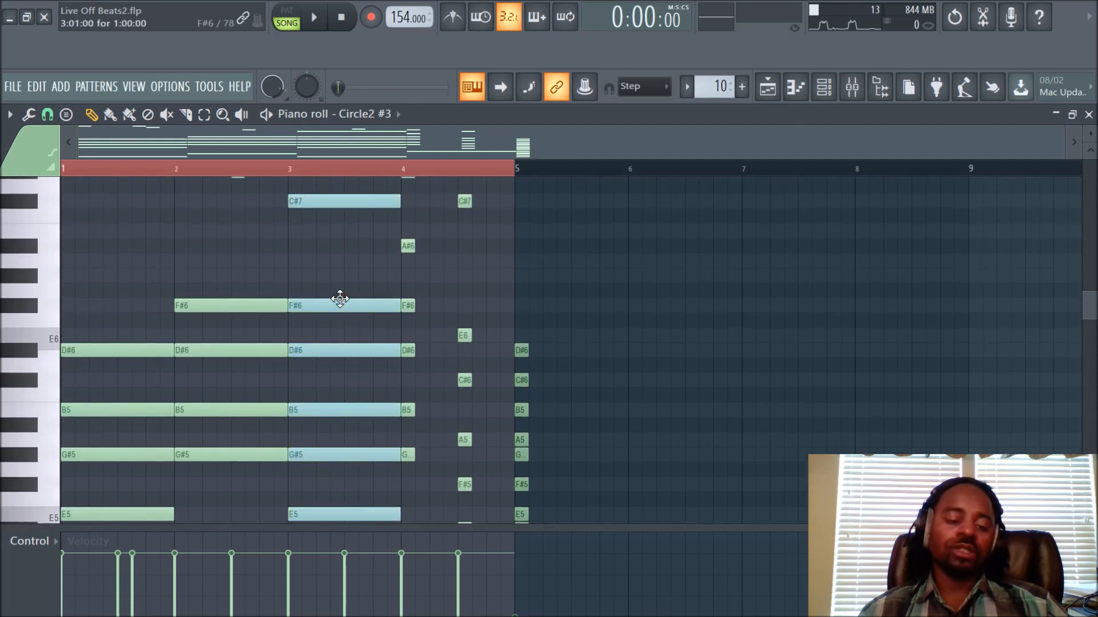
pyautogui.scroll(2, 339, 299)
pyautogui.scroll(-2, 343, 303)
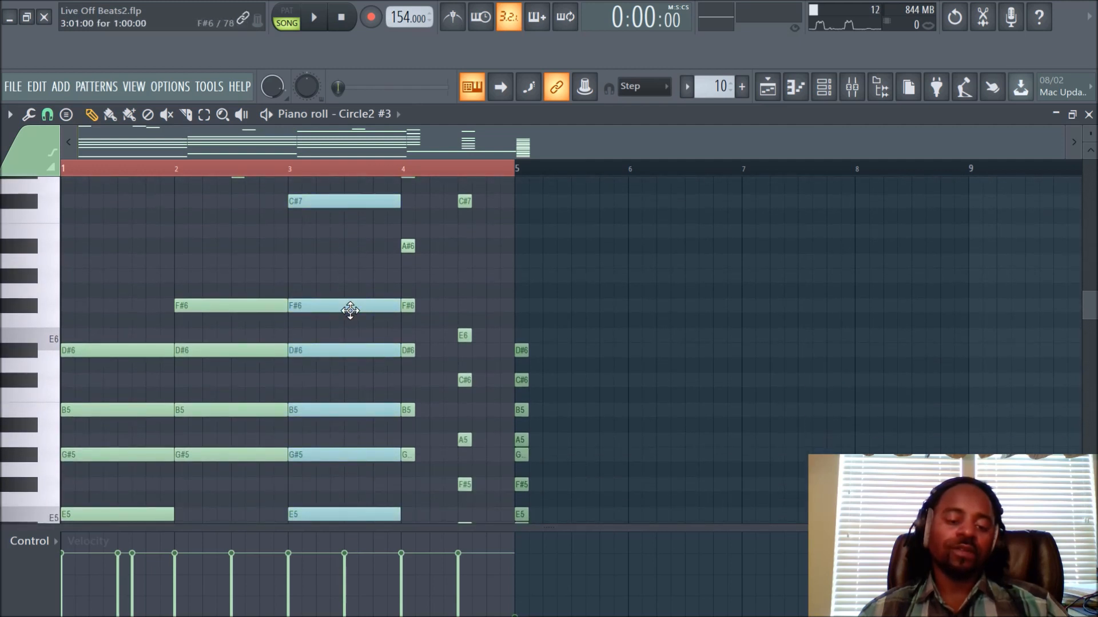
pyautogui.scroll(-1, 350, 310)
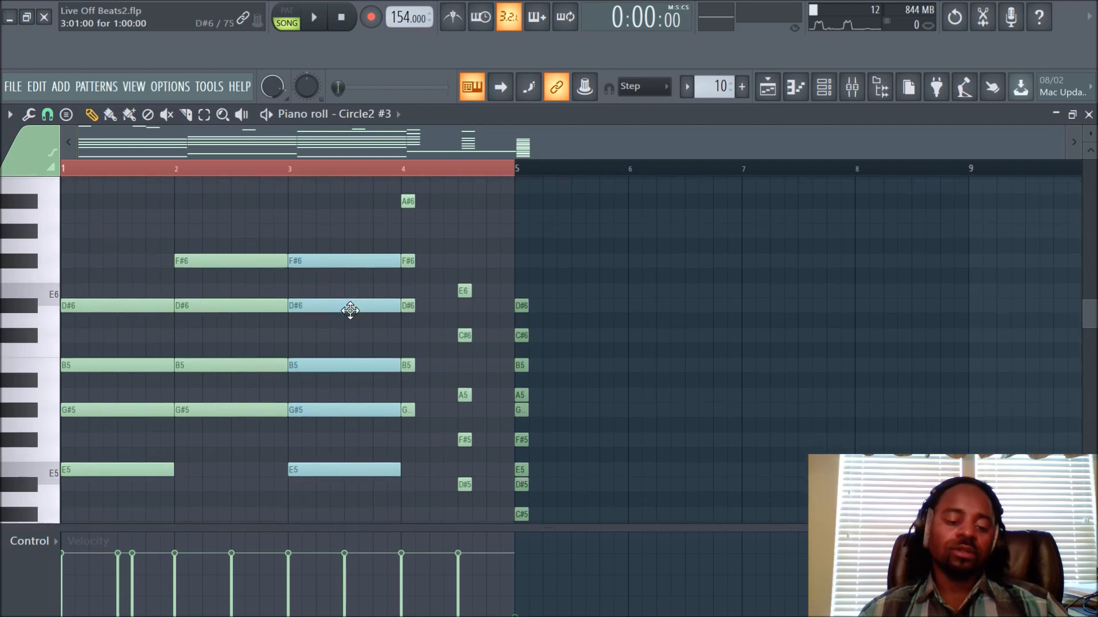
pyautogui.scroll(2, 350, 311)
pyautogui.scroll(-1, 349, 310)
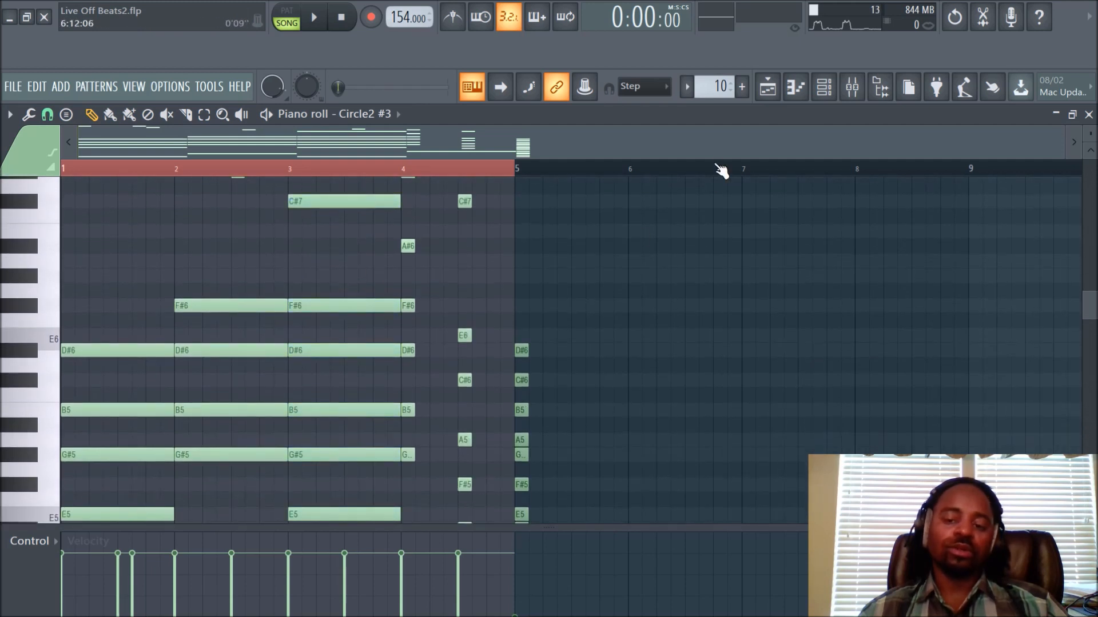
pyautogui.scroll(2, 214, 269)
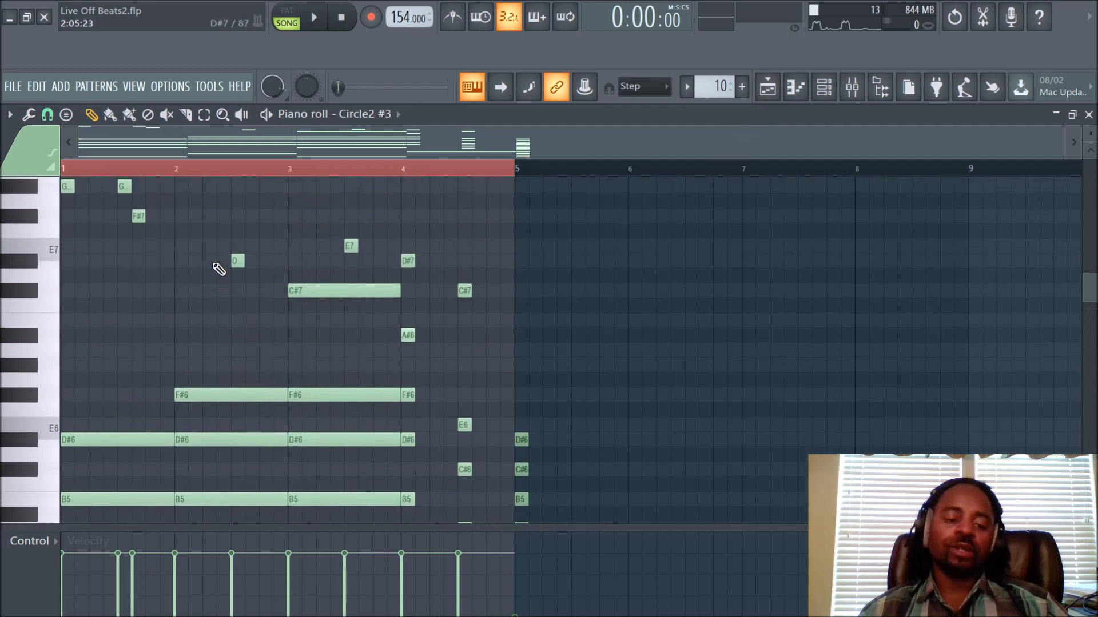
# Mute Track 2 in the playlist, and open Pattern 11 in the piano roll
pyautogui.click(773, 97)
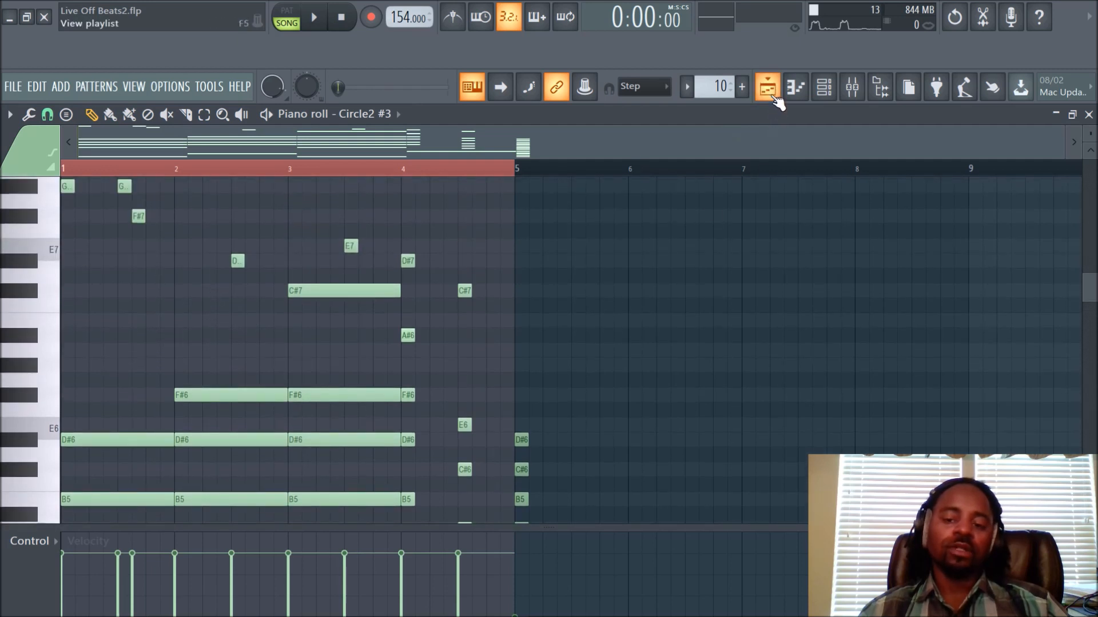
pyautogui.click(220, 265)
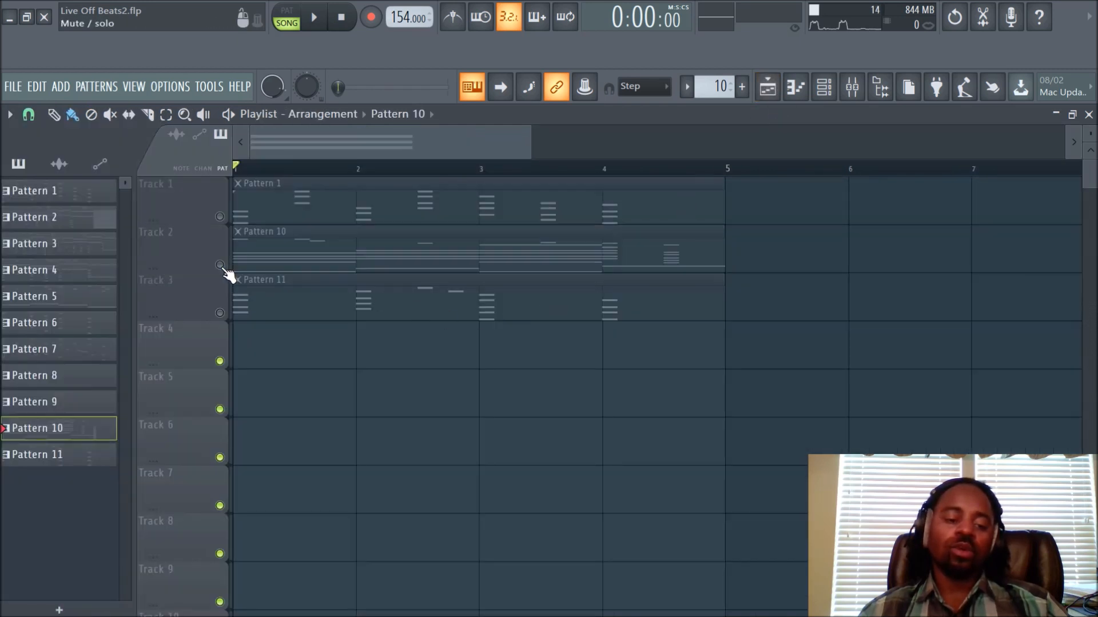
pyautogui.click(314, 306)
pyautogui.doubleClick(314, 306)
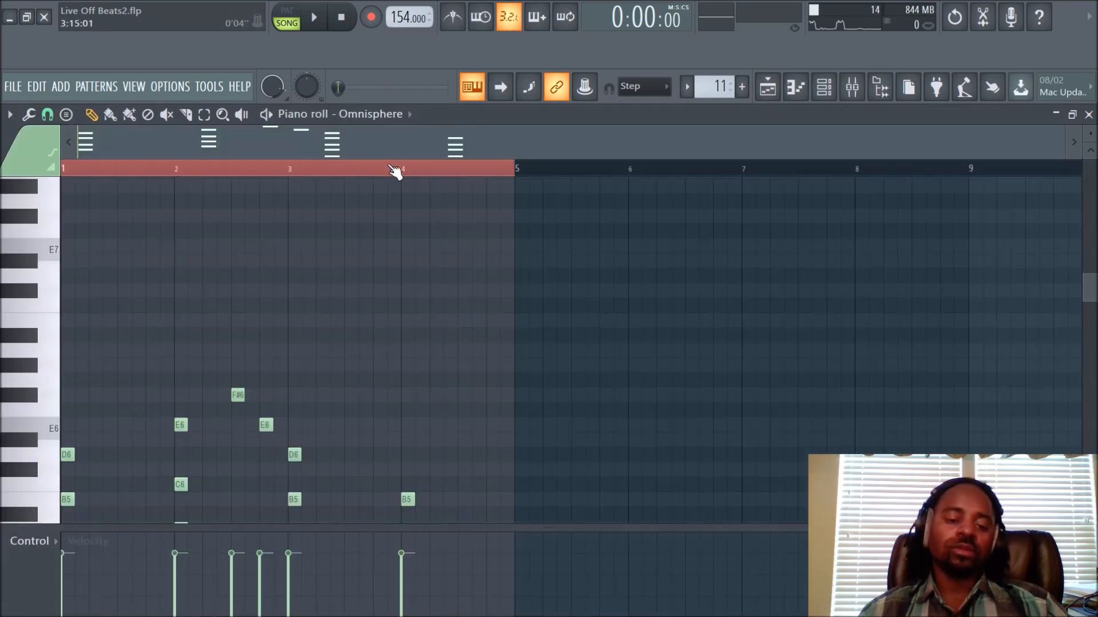
# Look over Pattern 11's chords, and play the pattern from the playlist with Track 3 unmuted
pyautogui.scroll(-5, 394, 208)
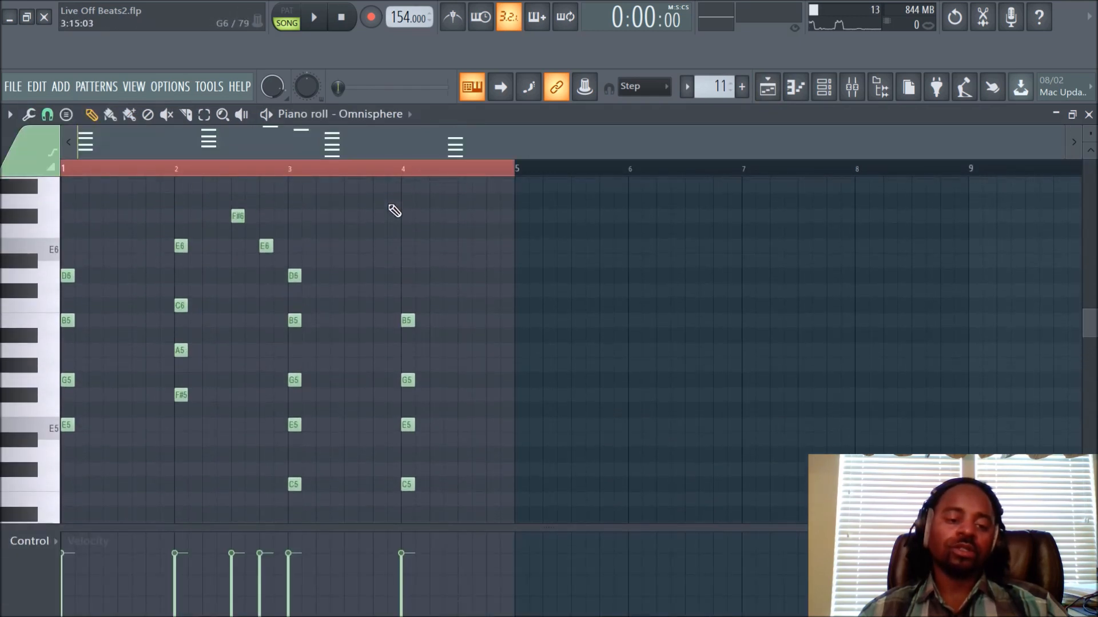
pyautogui.click(768, 96)
pyautogui.press('space')
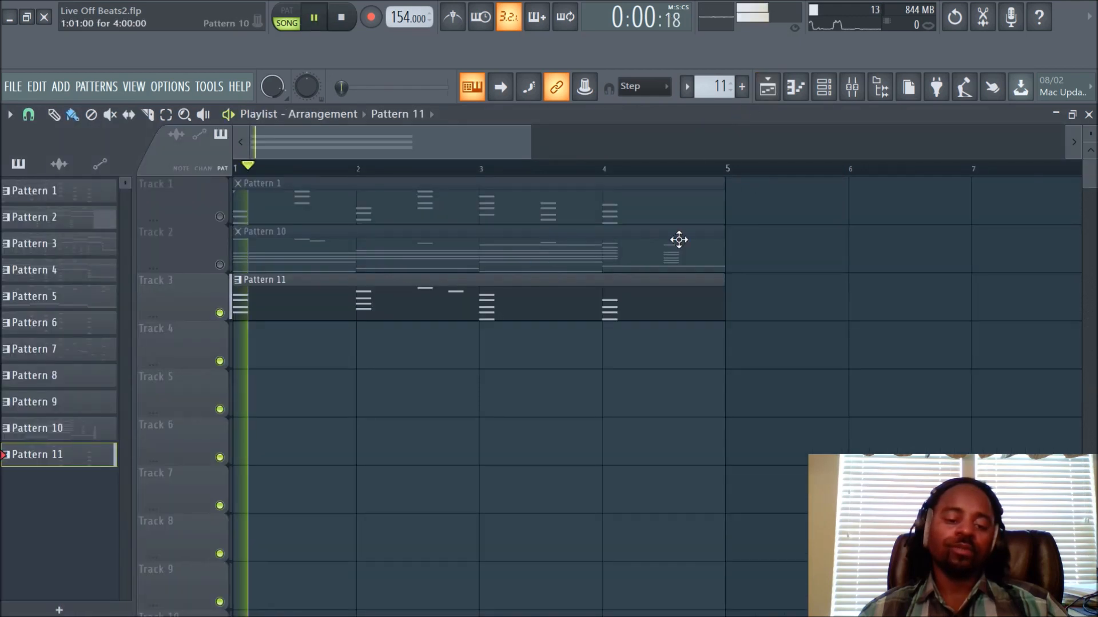
# Open Pattern 11 in the piano roll and follow its chords from bar 1 during playback
pyautogui.doubleClick(451, 299)
pyautogui.moveTo(514, 146); pyautogui.dragTo(346, 176)
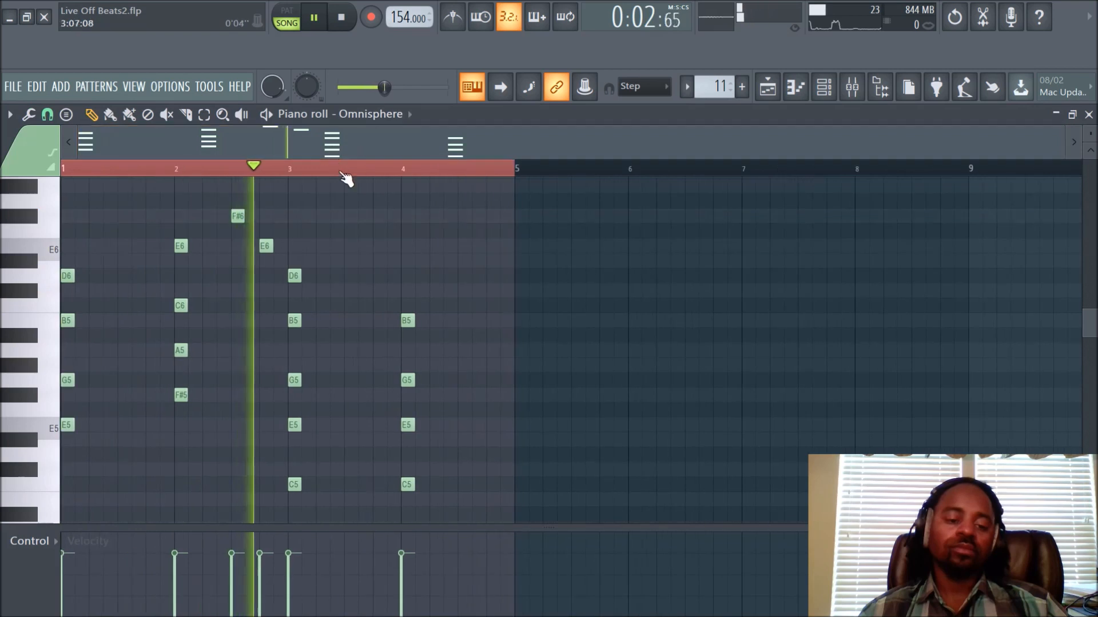
pyautogui.scroll(-2, 467, 293)
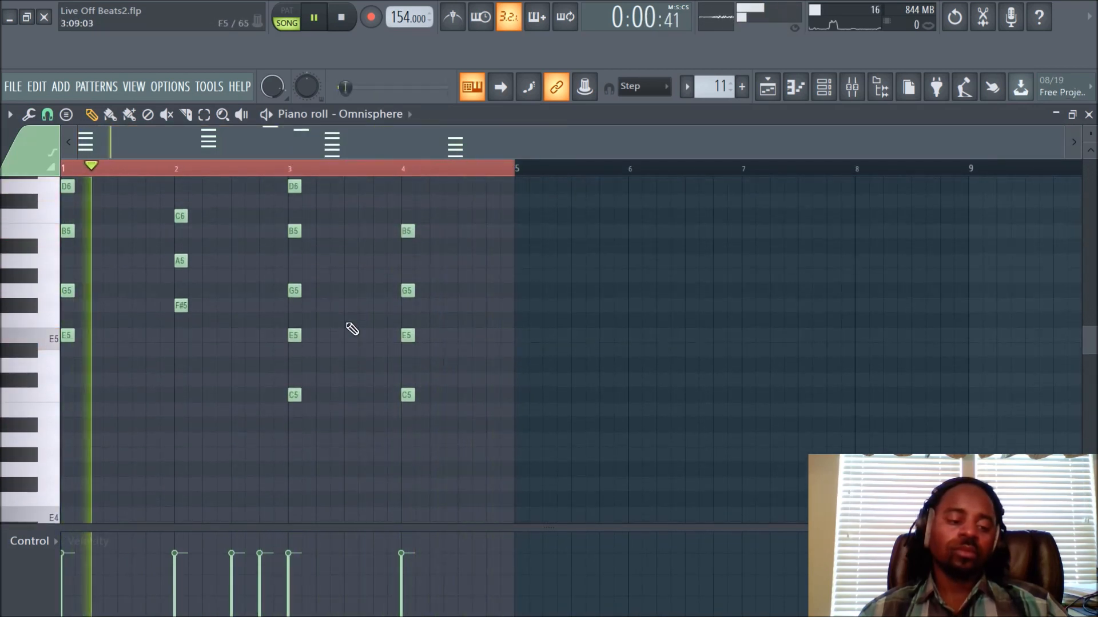
pyautogui.press('space')
pyautogui.scroll(1, 299, 324)
pyautogui.scroll(1, 217, 261)
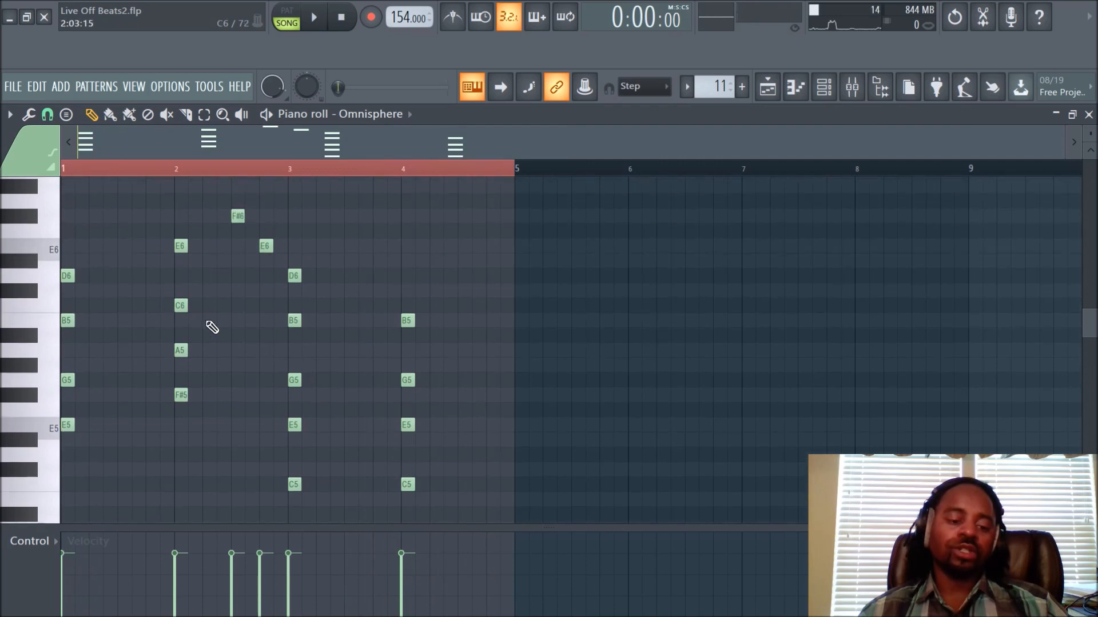
# Set the scale highlighting to Minor Natural (Aeolian), and play the pattern against it
pyautogui.click(13, 115)
pyautogui.moveTo(25, 203)
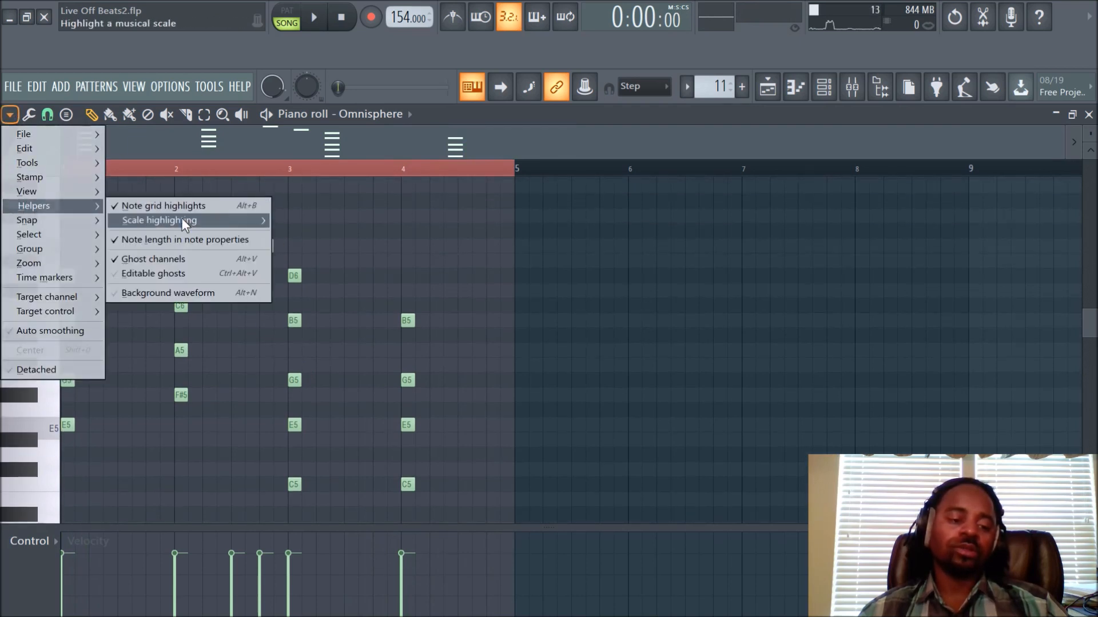
pyautogui.moveTo(187, 224)
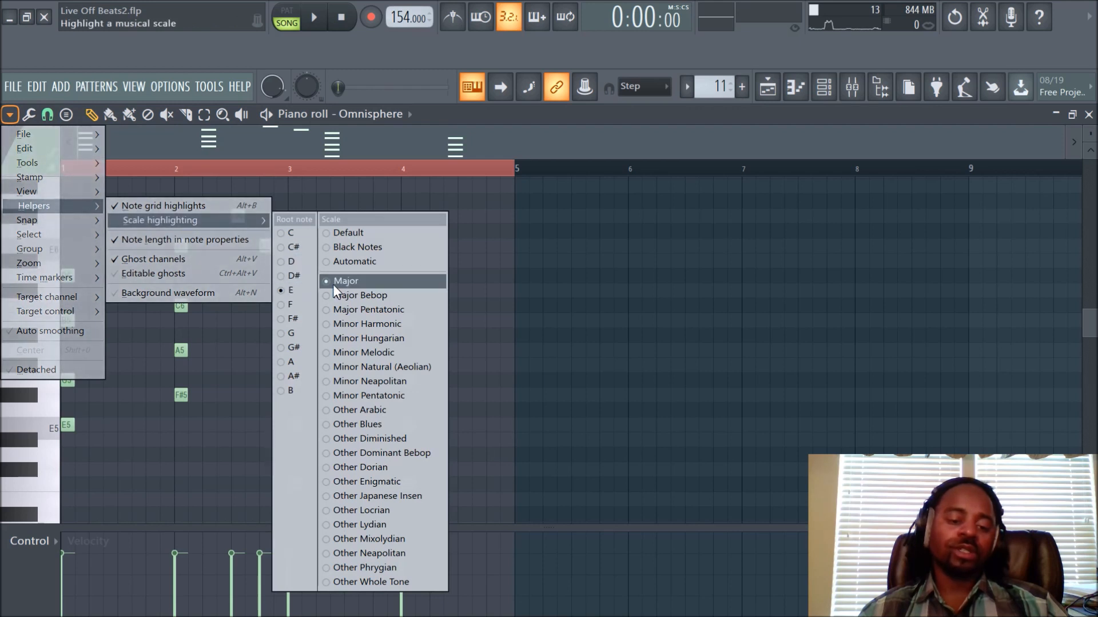
pyautogui.click(386, 369)
pyautogui.press('space')
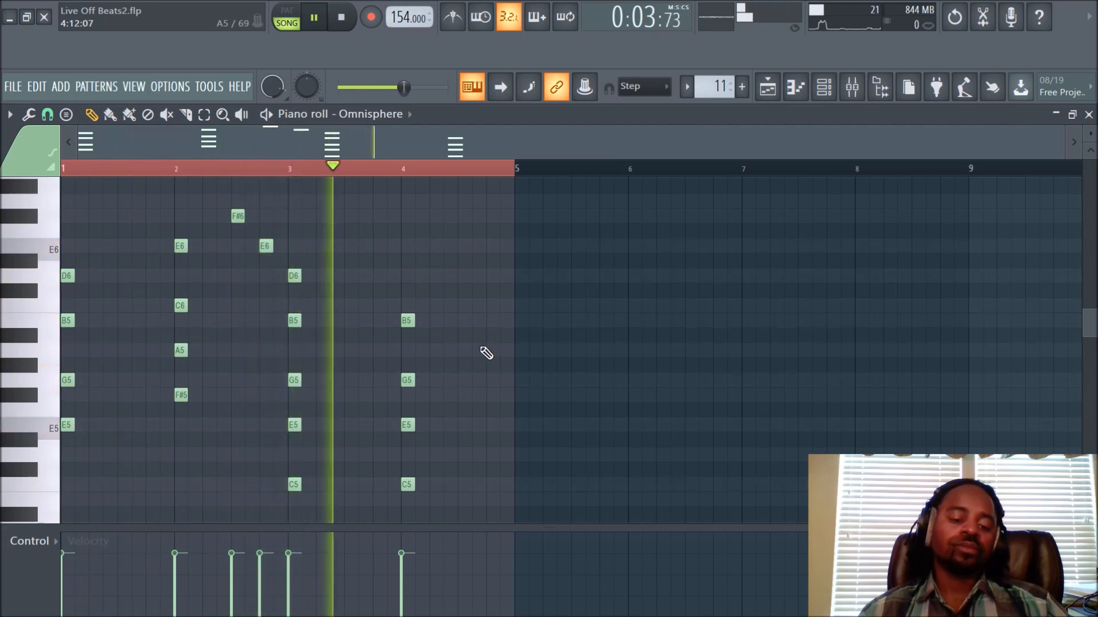
pyautogui.press('space')
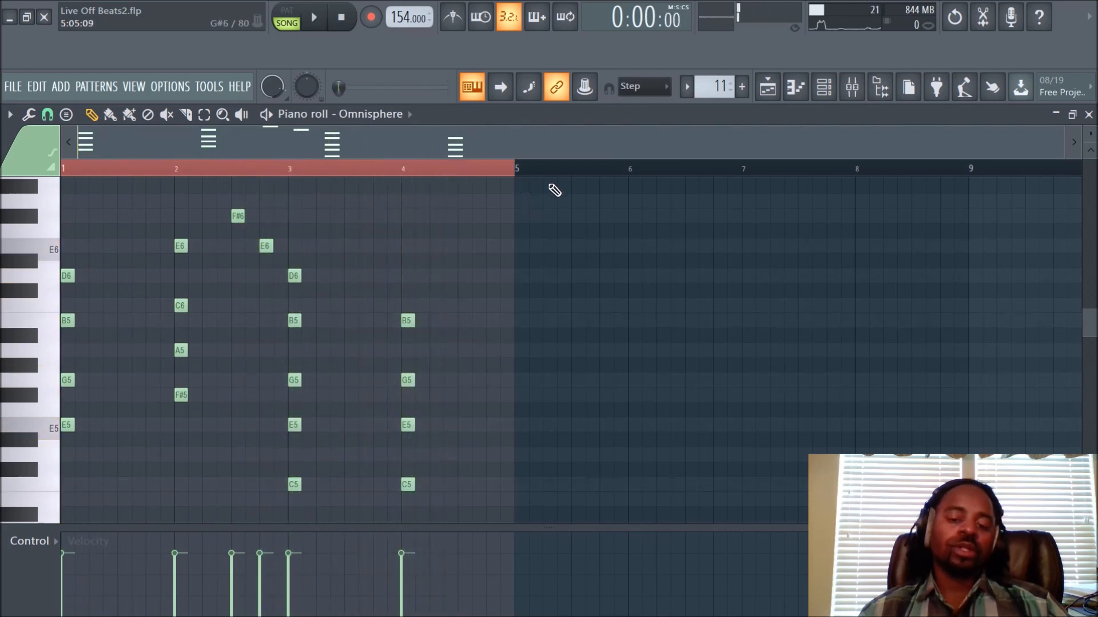
# Lengthen the Pattern 11 clip on Track 3 to eight bars, and reopen it in the piano roll at bar 1
pyautogui.click(767, 86)
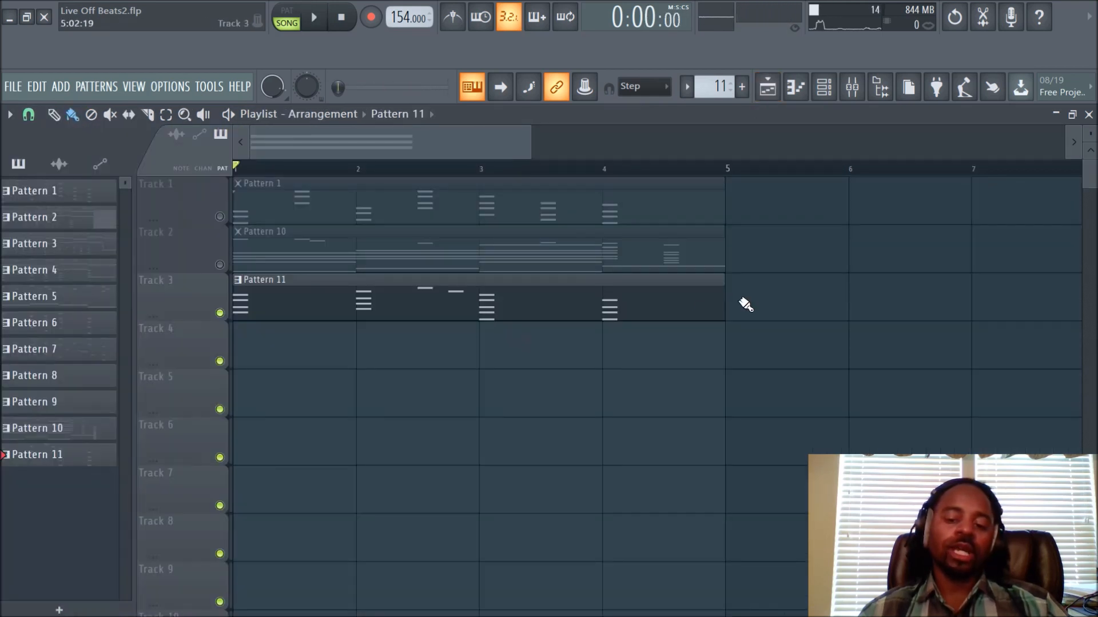
pyautogui.scroll(-3, 698, 171)
pyautogui.moveTo(534, 298); pyautogui.dragTo(838, 303)
pyautogui.doubleClick(527, 310)
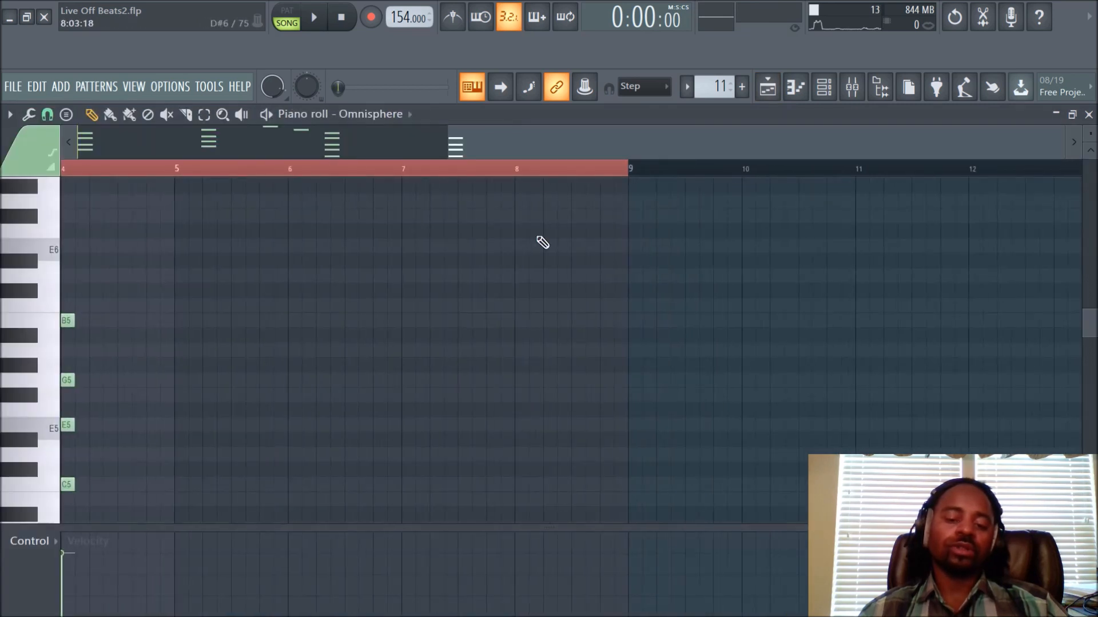
pyautogui.moveTo(523, 145); pyautogui.dragTo(97, 163)
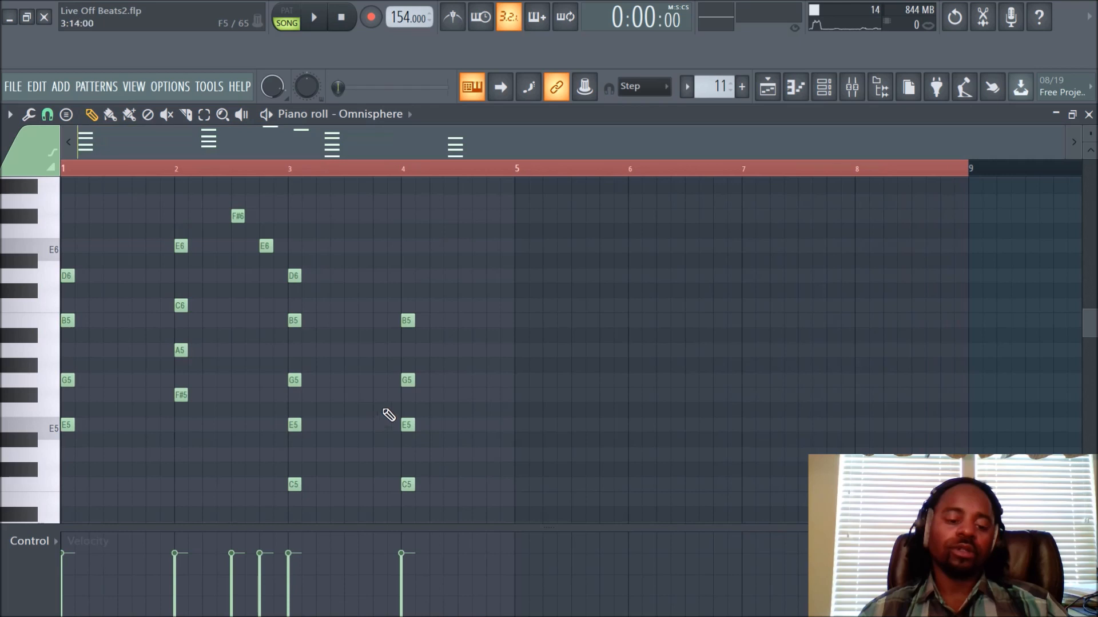
# Audition individual notes of the existing chords in bars 4, 3 and 1
pyautogui.scroll(-1, 393, 398)
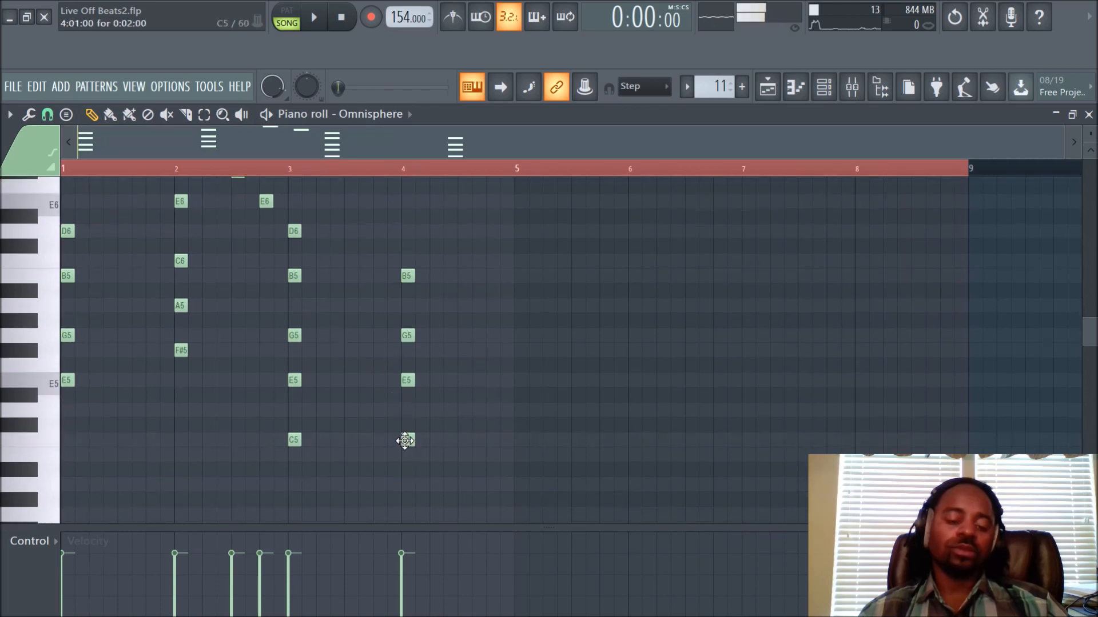
pyautogui.click(407, 379)
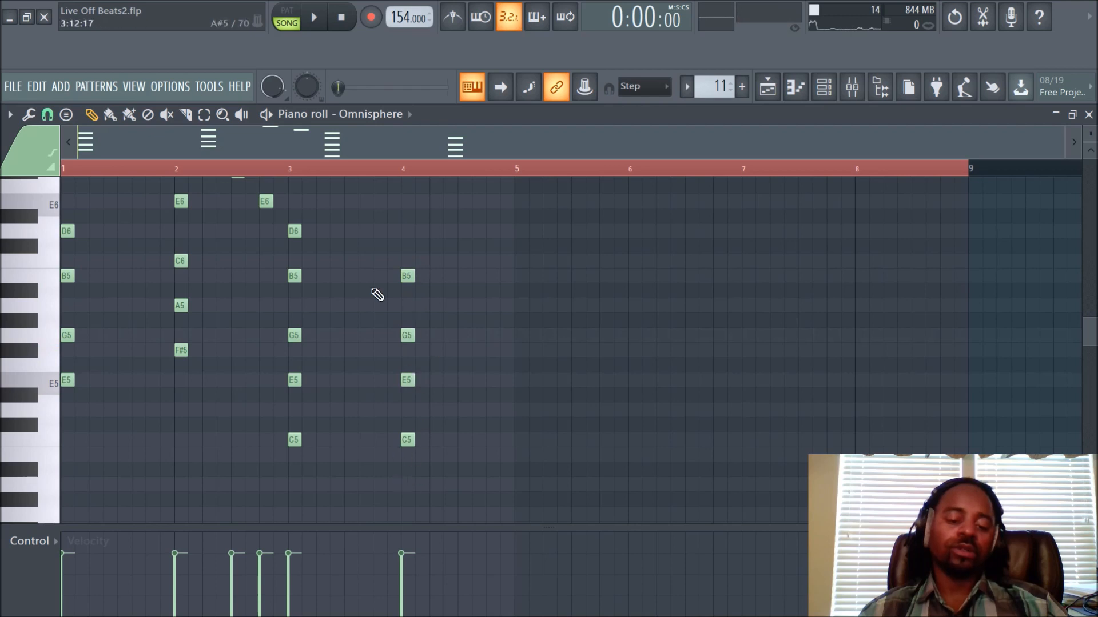
pyautogui.click(290, 338)
pyautogui.click(293, 275)
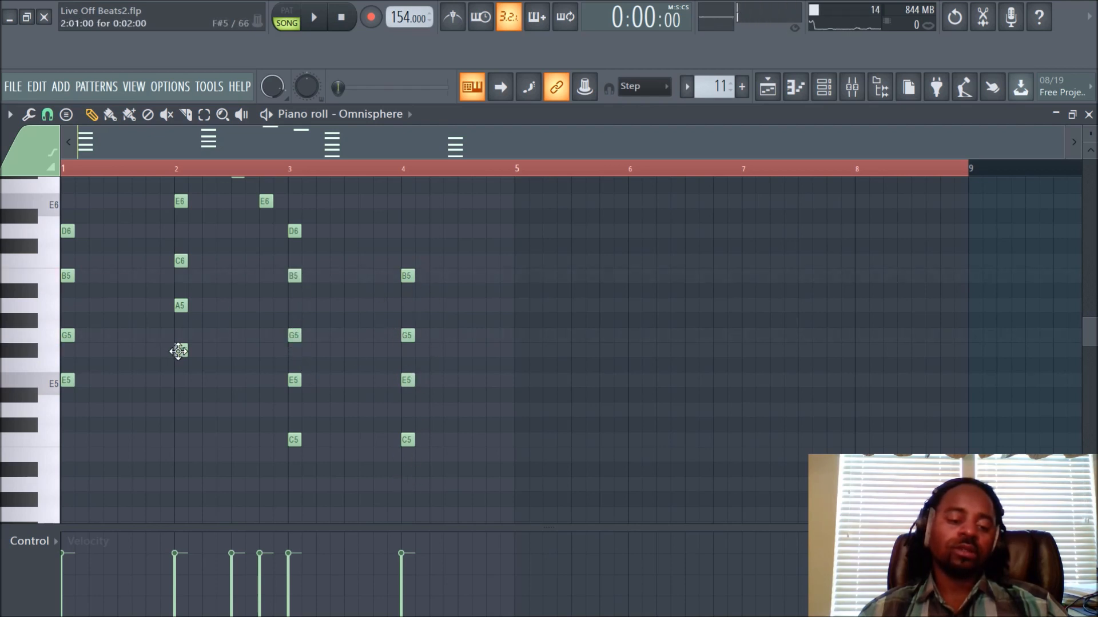
pyautogui.click(67, 381)
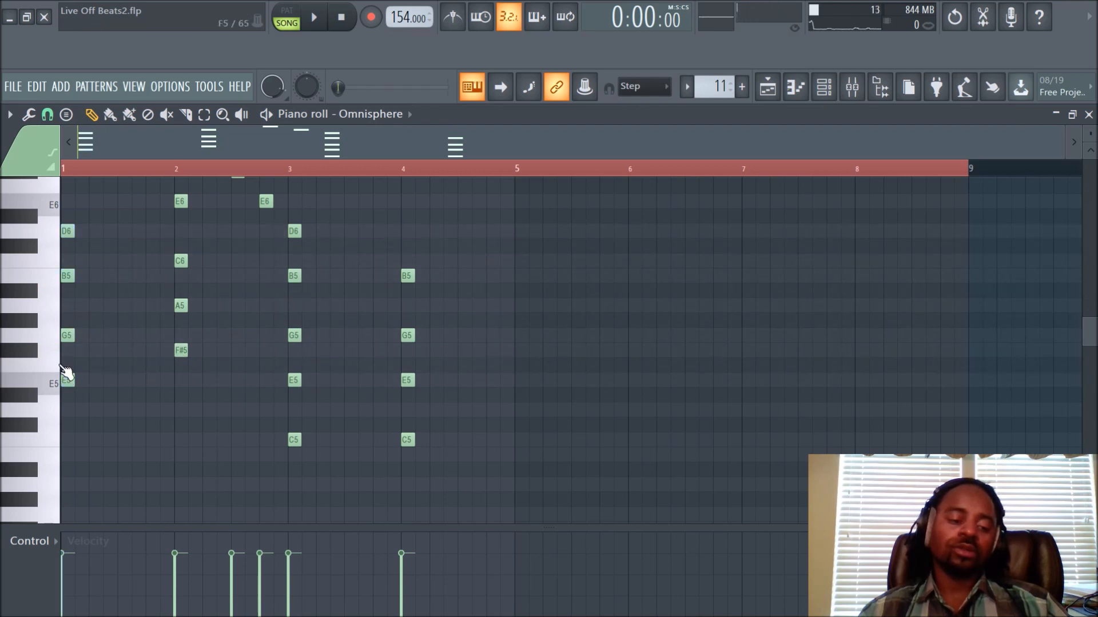
pyautogui.scroll(2, 389, 376)
pyautogui.scroll(-2, 389, 376)
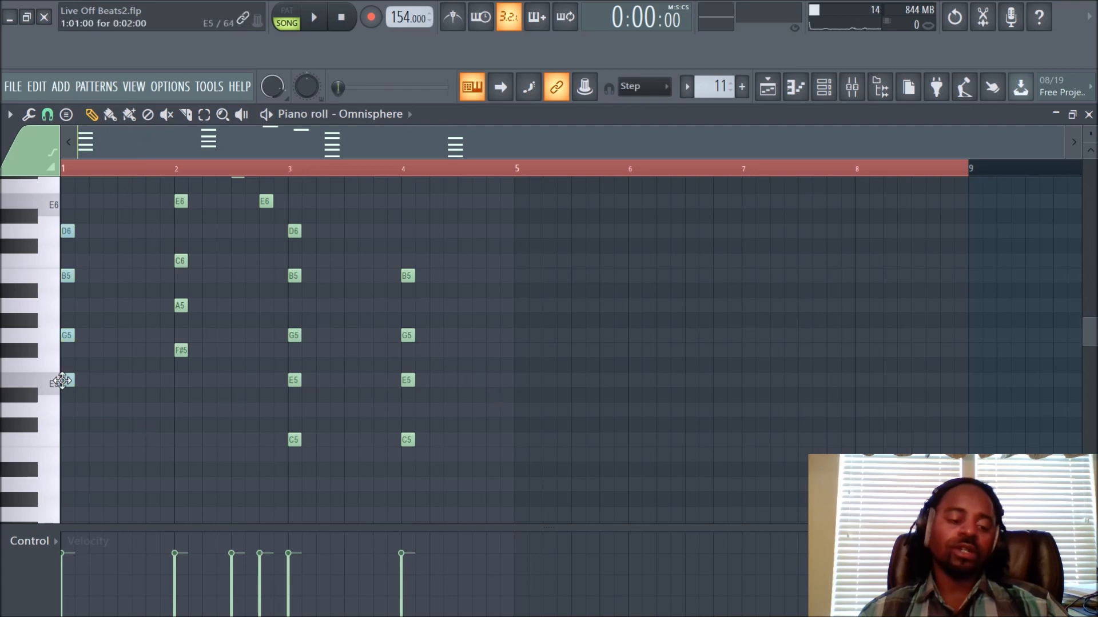
# Stamp a Minor 9th chord rooted on E5 exactly at the start of bar 5, and play the progression
pyautogui.click(66, 118)
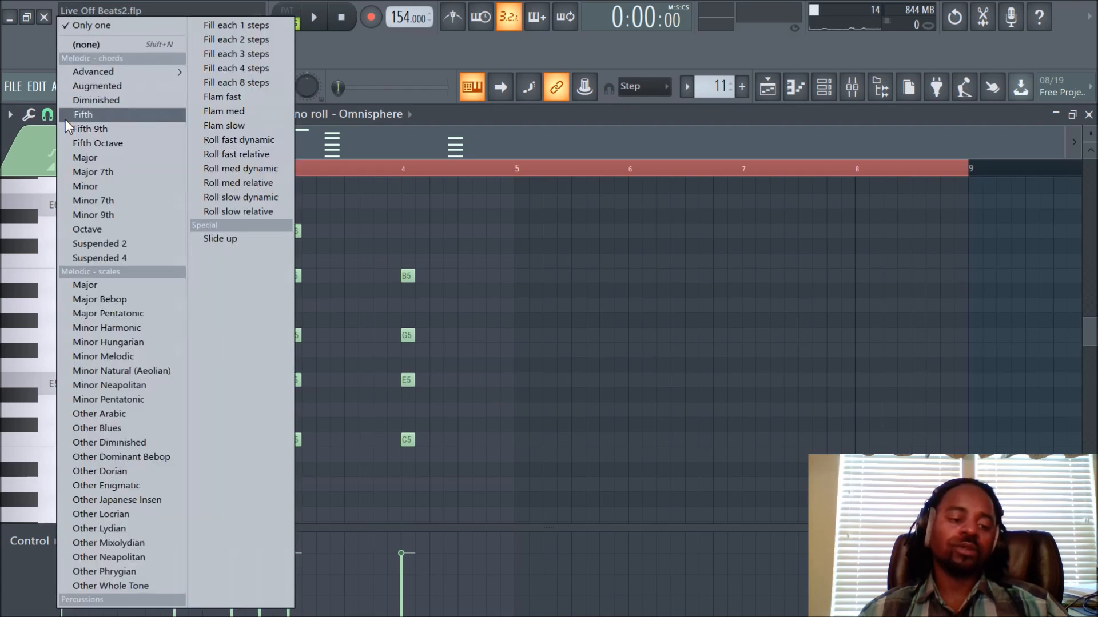
pyautogui.click(120, 211)
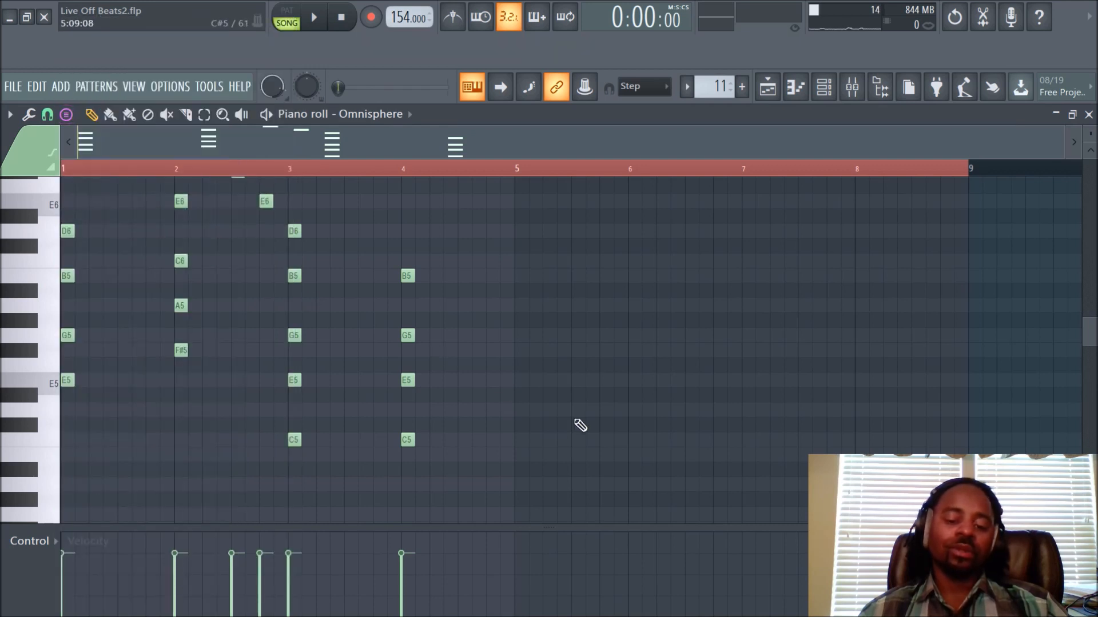
pyautogui.click(517, 379)
pyautogui.scroll(2, 611, 403)
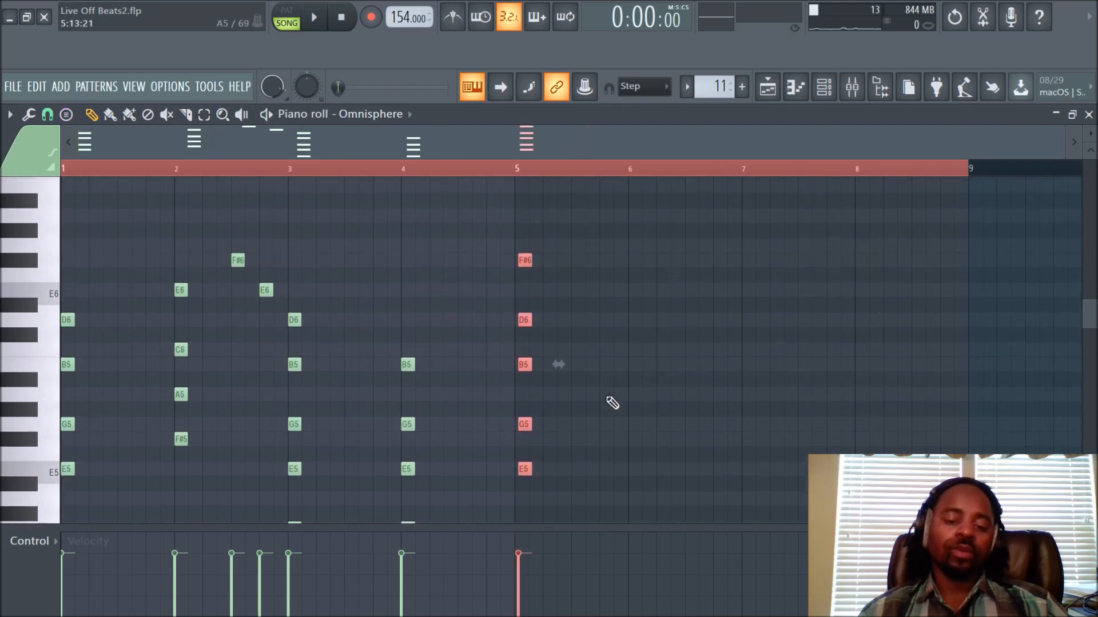
pyautogui.click(524, 318)
pyautogui.moveTo(524, 320); pyautogui.dragTo(522, 320)
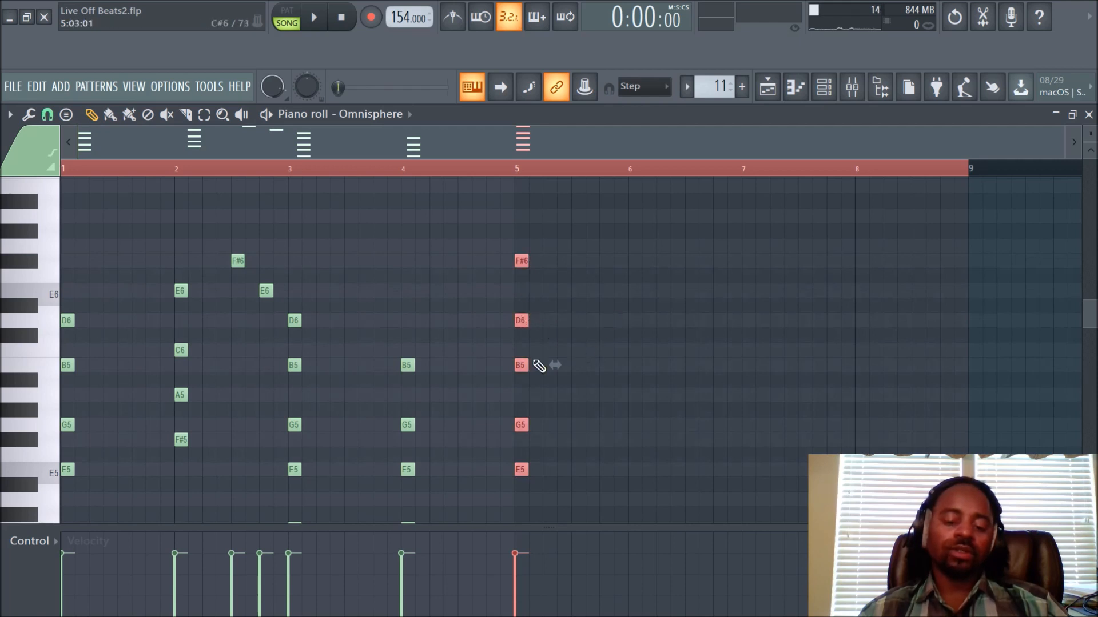
pyautogui.click(624, 421)
pyautogui.press('space')
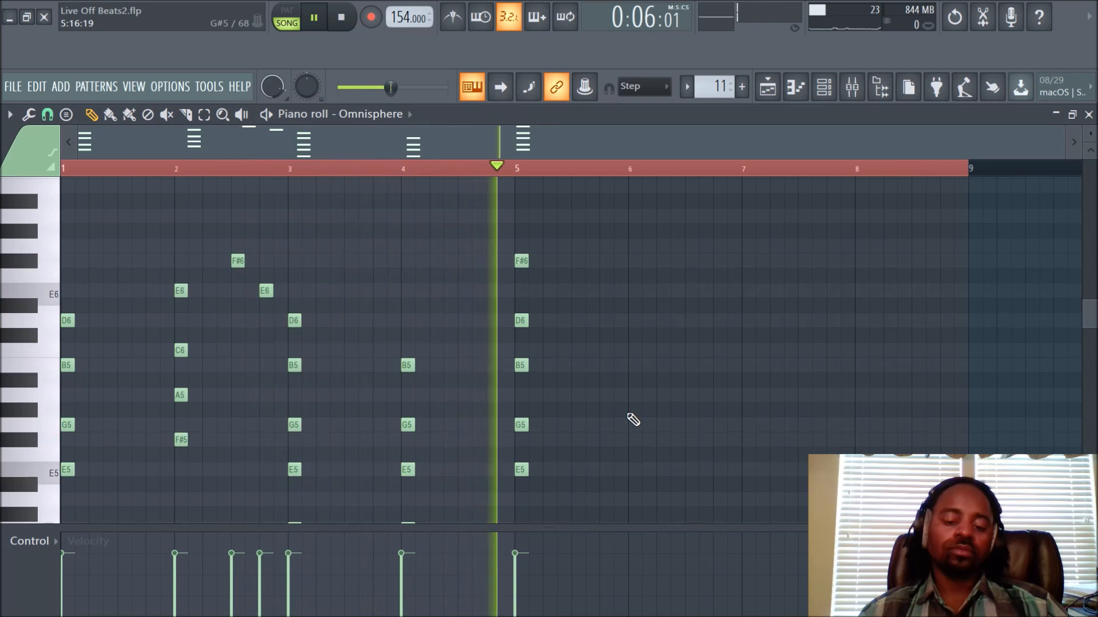
pyautogui.press('space')
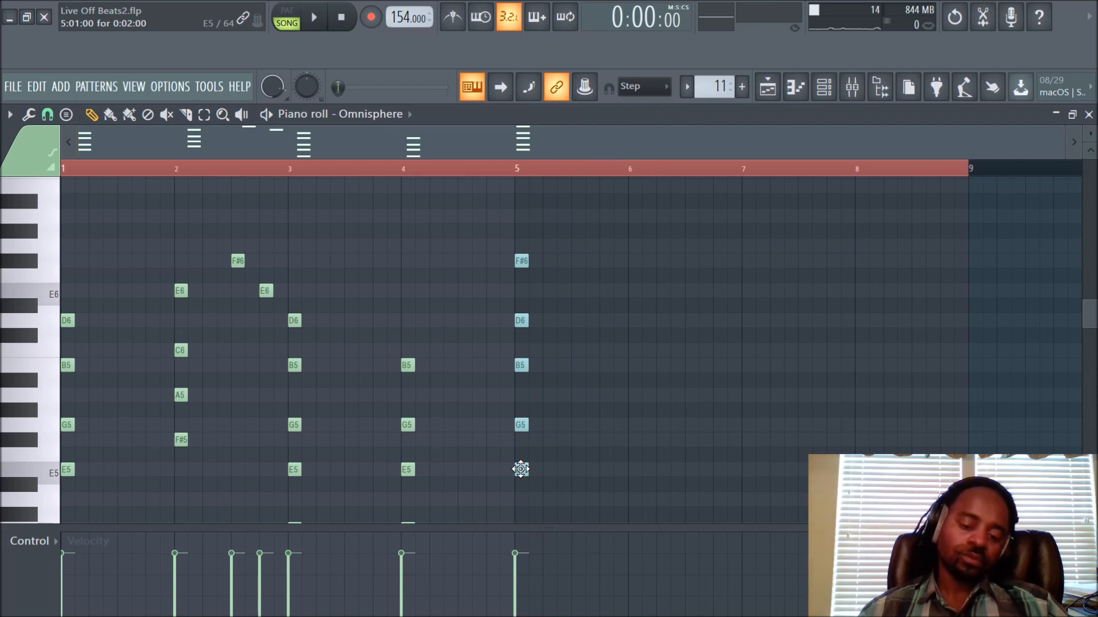
# Copy the bar 5 chord to the start of bar 6, transposed down so its root is D5 and its top note E6
pyautogui.moveTo(521, 470); pyautogui.dragTo(640, 459)
pyautogui.scroll(-3, 648, 457)
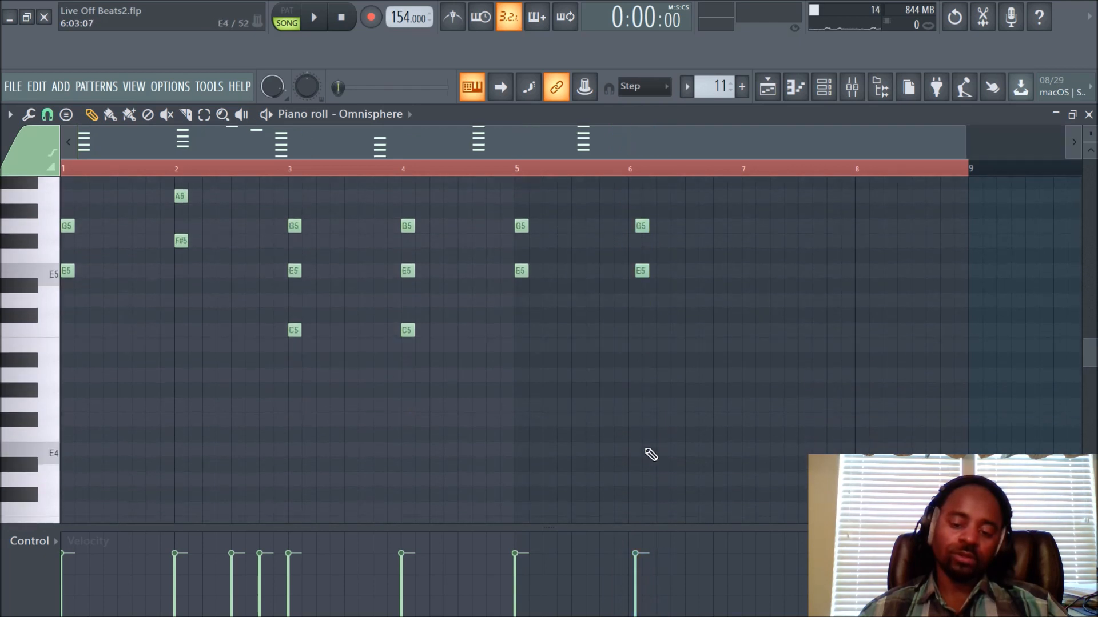
pyautogui.scroll(5, 648, 449)
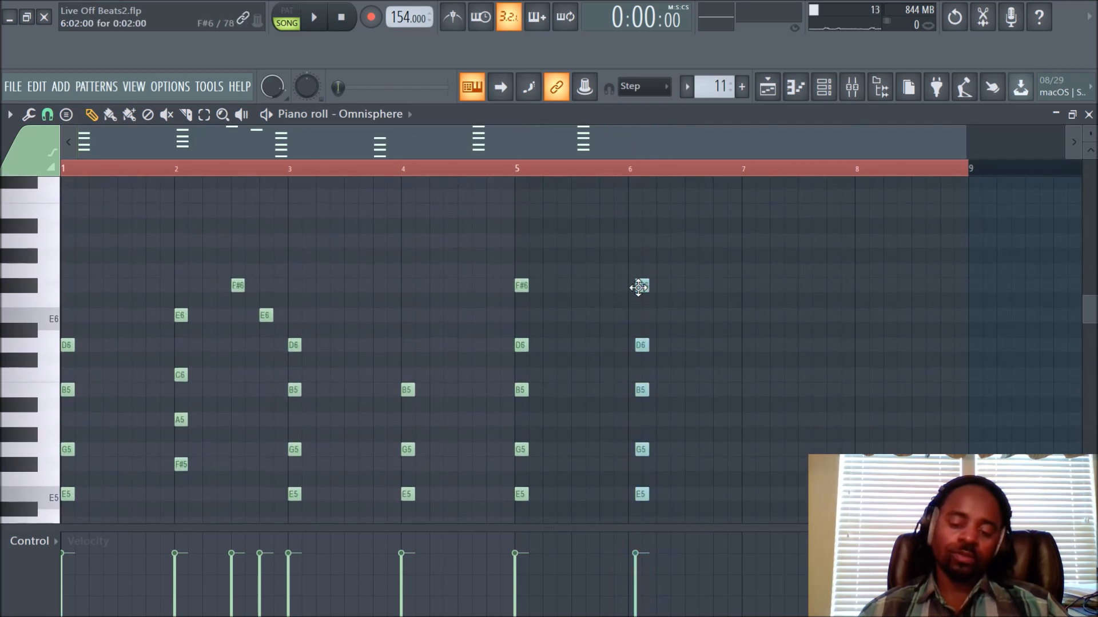
pyautogui.moveTo(639, 287); pyautogui.dragTo(636, 324)
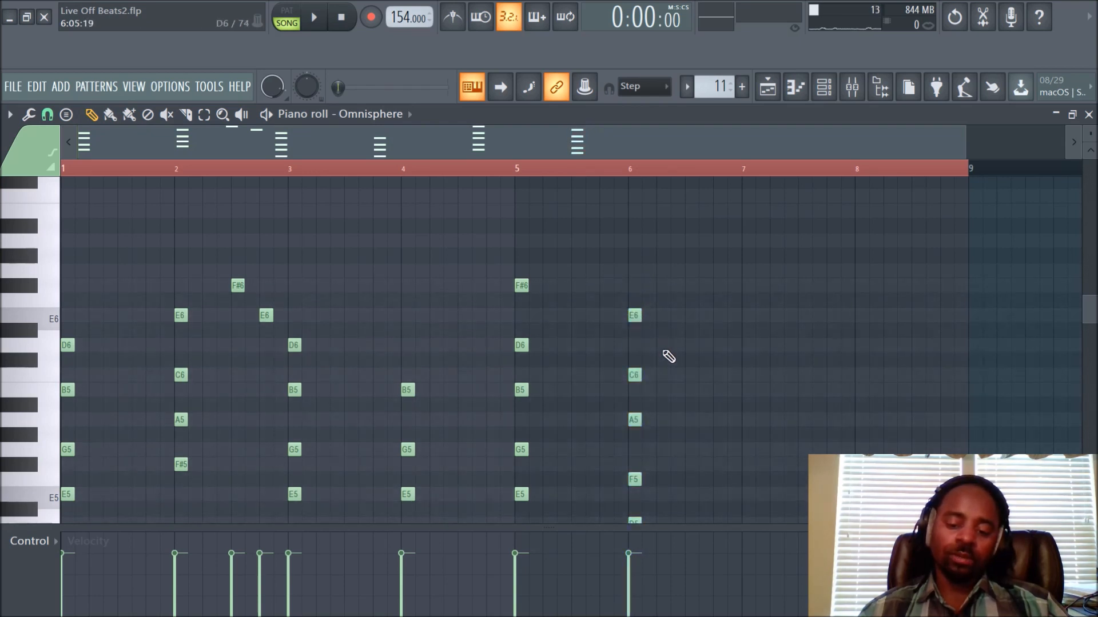
pyautogui.scroll(-3, 669, 357)
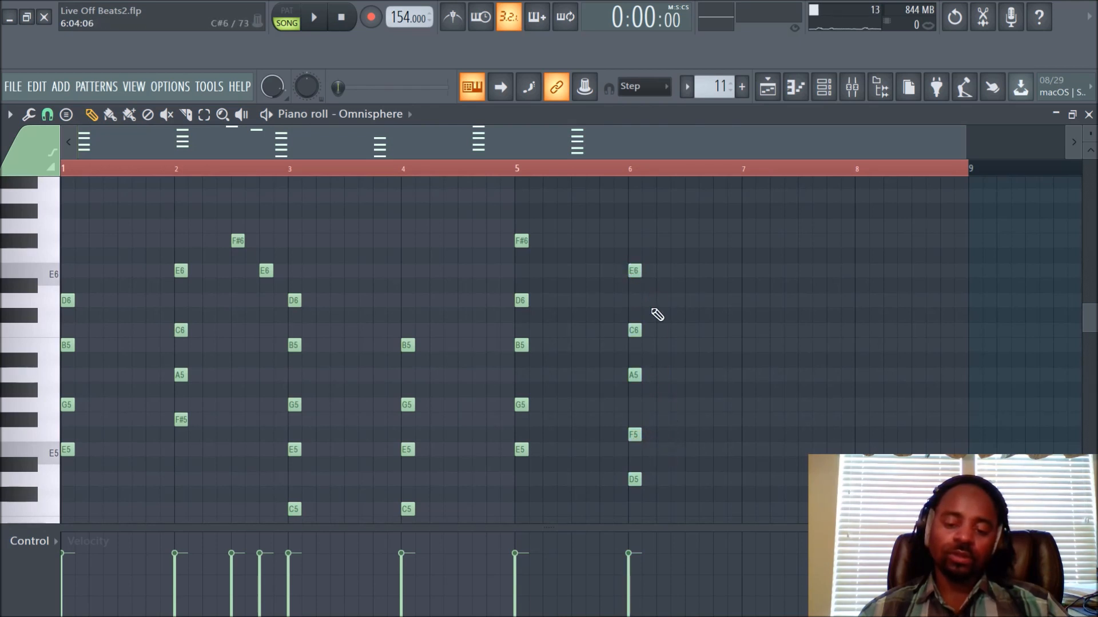
# Build a five-note chord of E6, C6, A5, F#5 and D5 halfway through bar 6, with all notes aligned
pyautogui.click(691, 272)
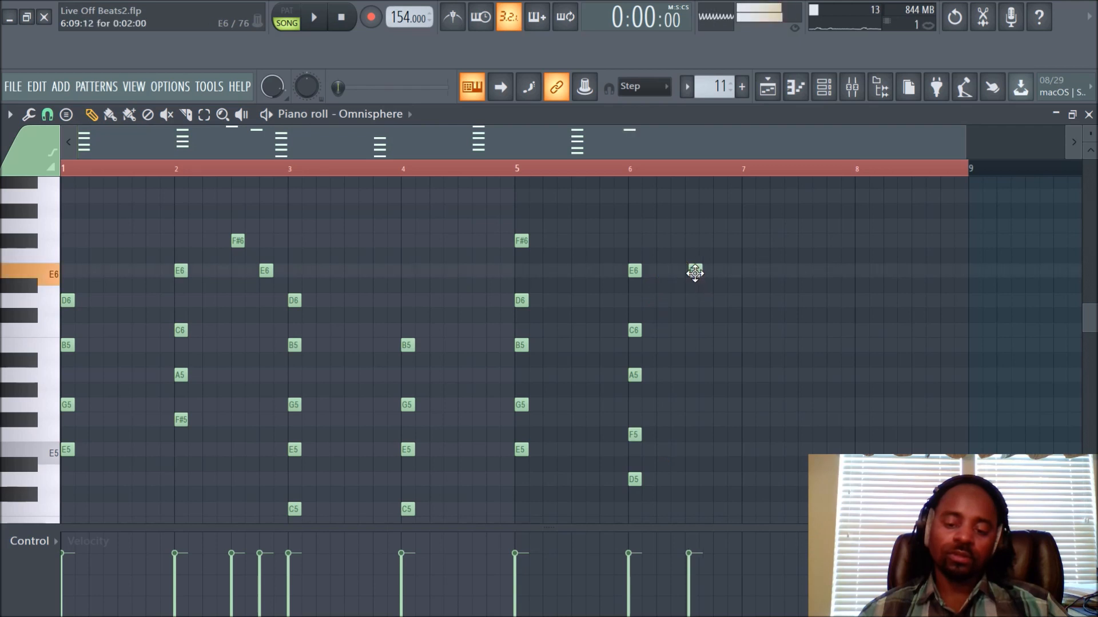
pyautogui.click(689, 330)
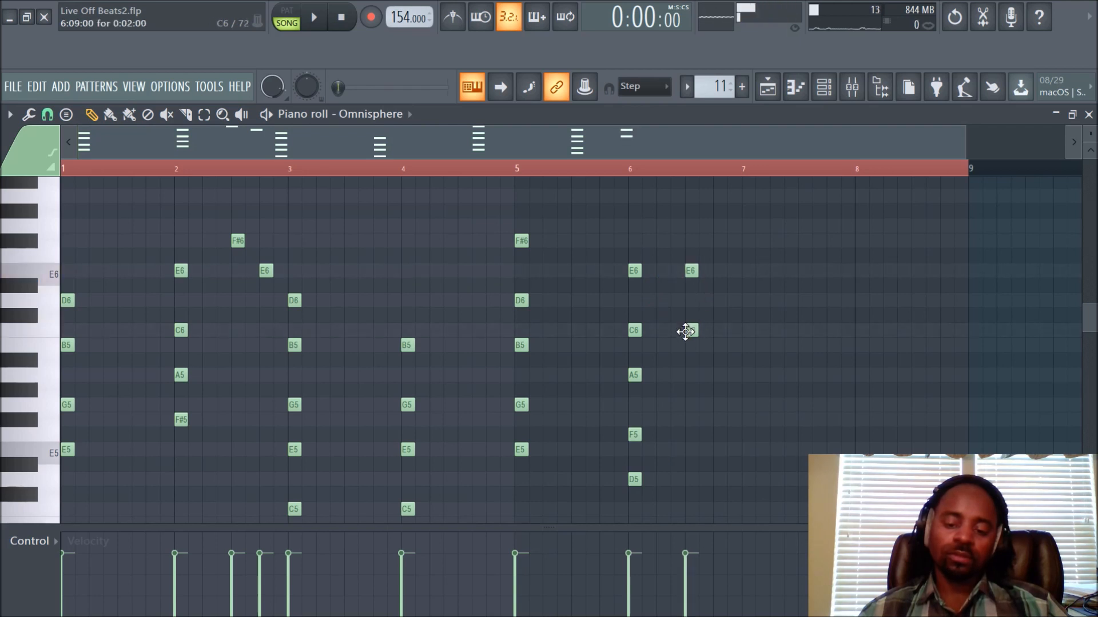
pyautogui.click(693, 375)
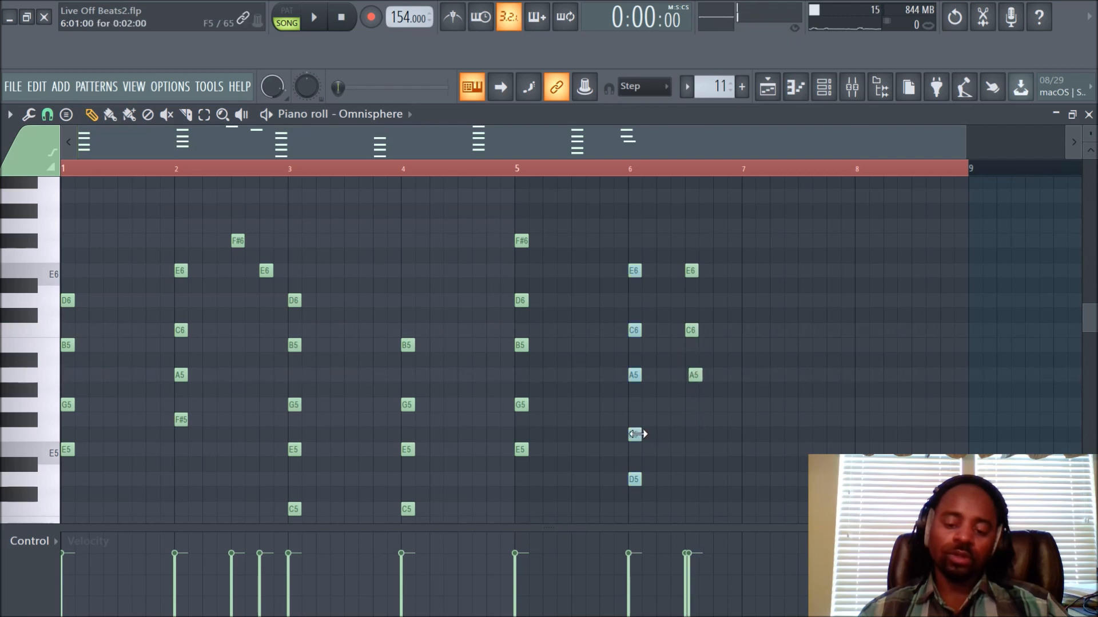
pyautogui.moveTo(695, 374); pyautogui.dragTo(691, 373)
pyautogui.click(689, 419)
pyautogui.moveTo(694, 419); pyautogui.dragTo(691, 417)
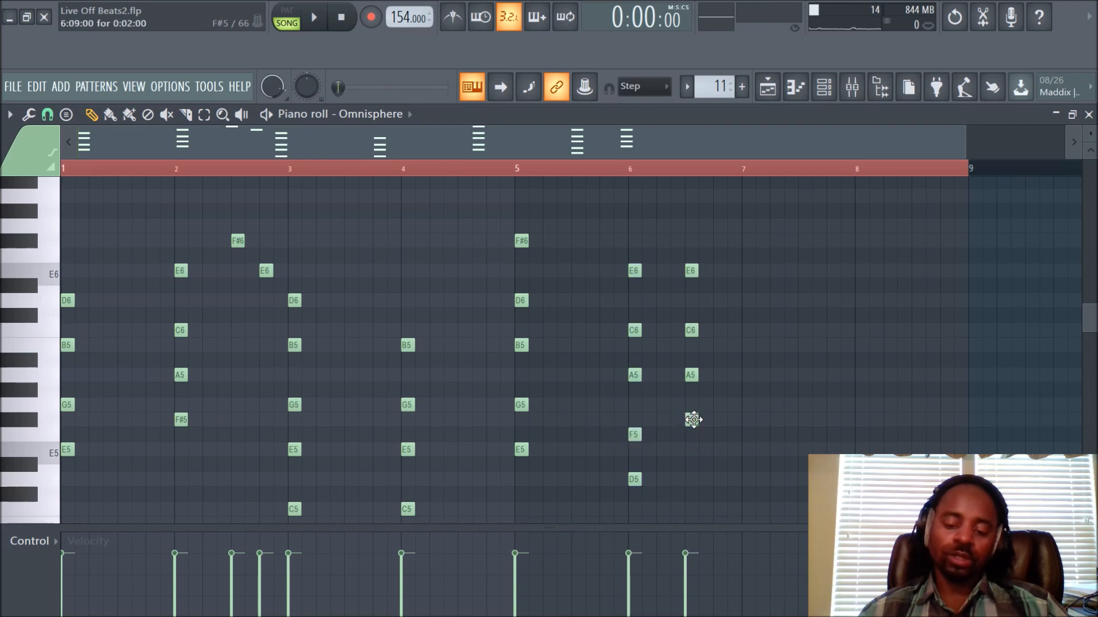
pyautogui.click(691, 481)
pyautogui.moveTo(698, 478); pyautogui.dragTo(692, 478)
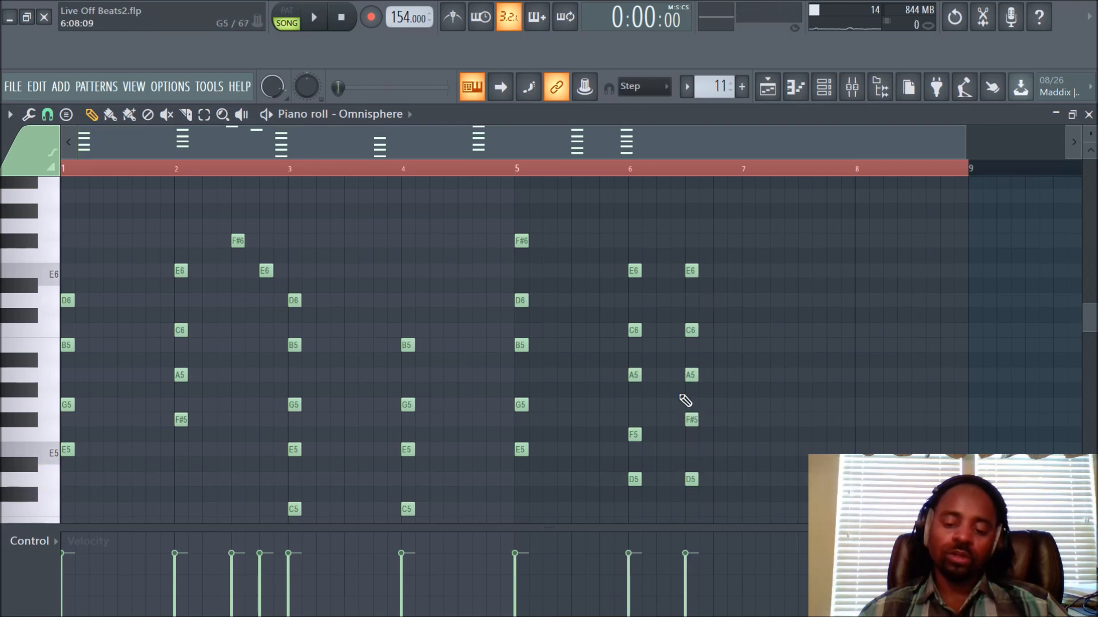
# Delete the transposed copy in bar 6, move the hand-built chord to the start of that bar, and play the progression
pyautogui.rightClick(635, 266)
pyautogui.moveTo(683, 203)
pyautogui.mouseDown()
pyautogui.moveTo(686, 341)
pyautogui.moveTo(715, 489)
pyautogui.moveTo(629, 478)
pyautogui.mouseUp()
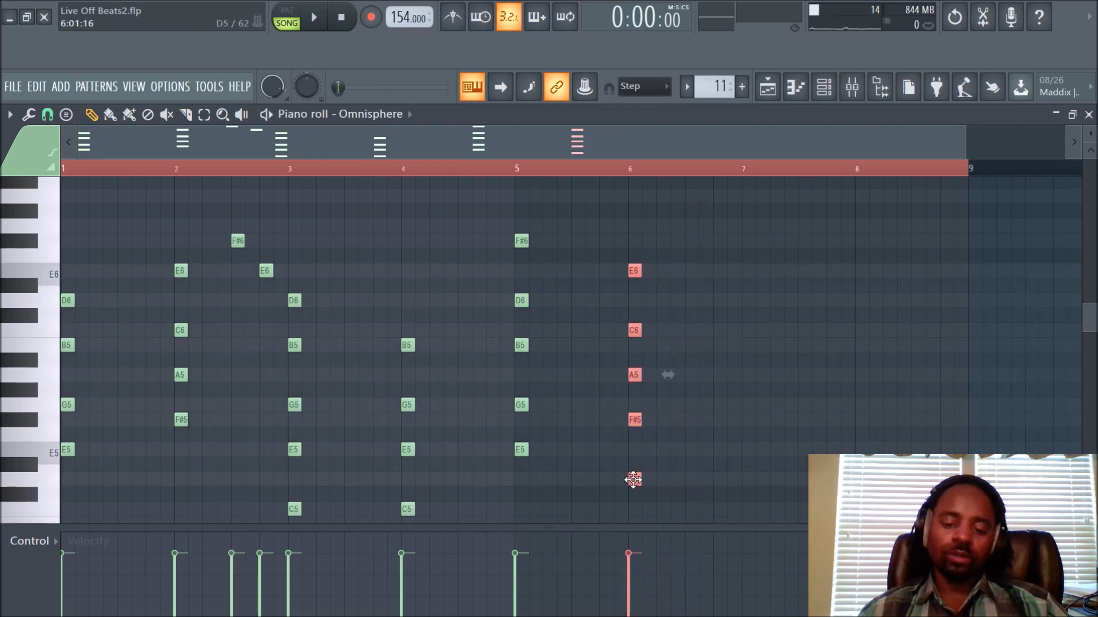
pyautogui.press('space')
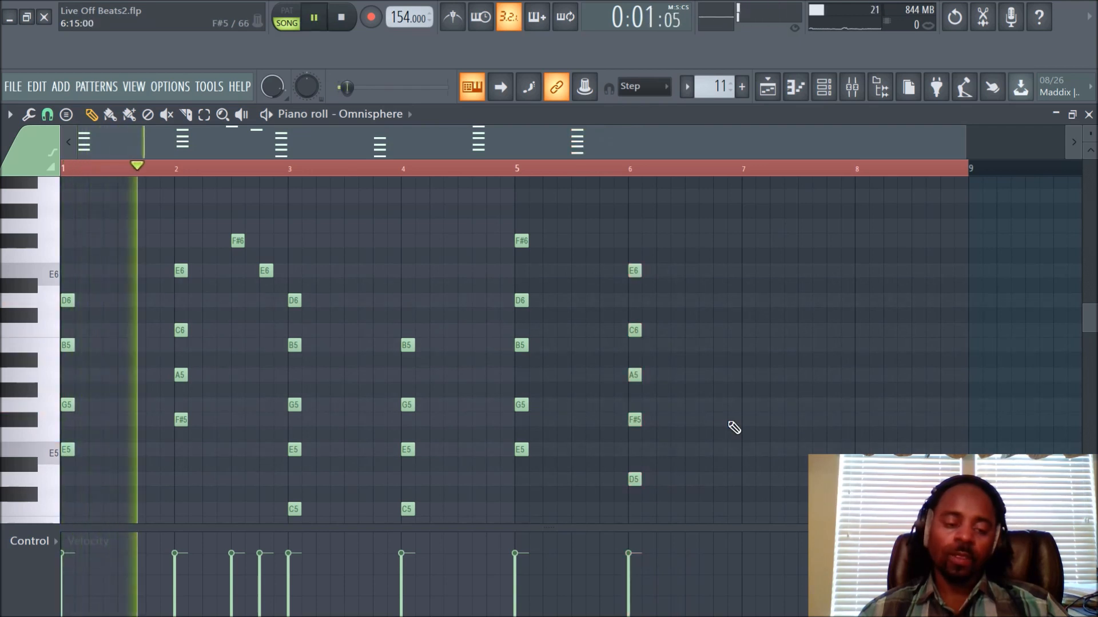
pyautogui.press('space')
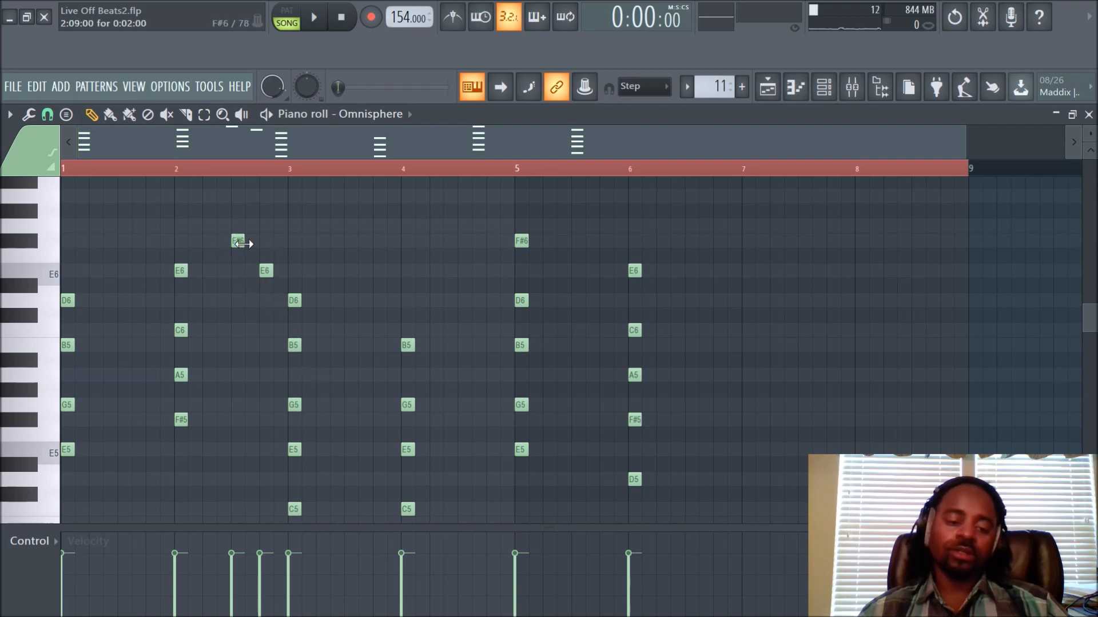
pyautogui.press('space')
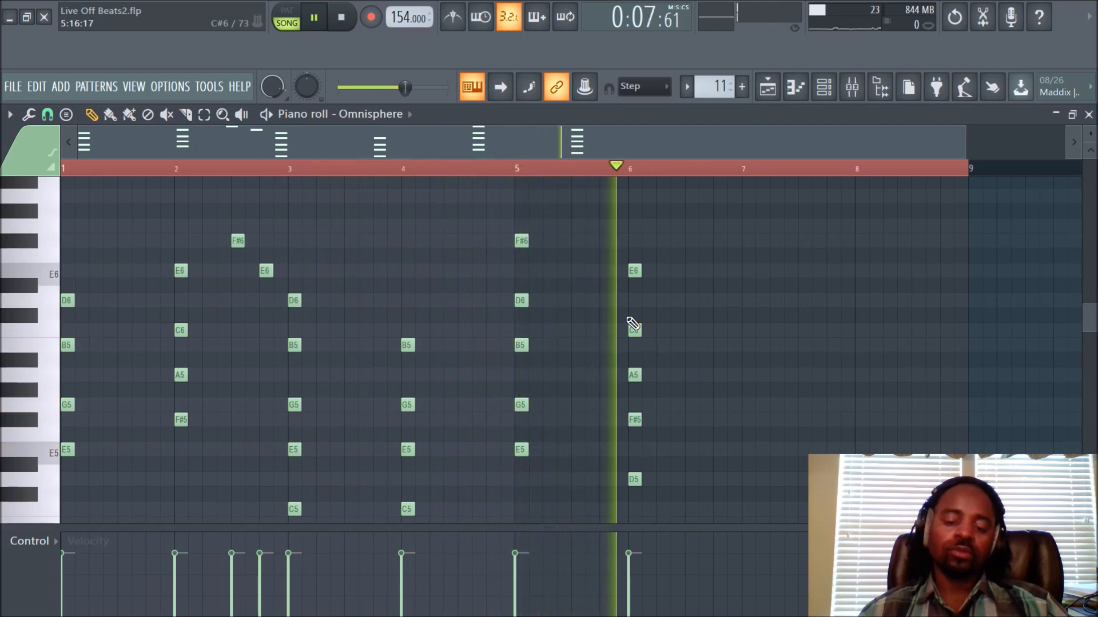
pyautogui.press('space')
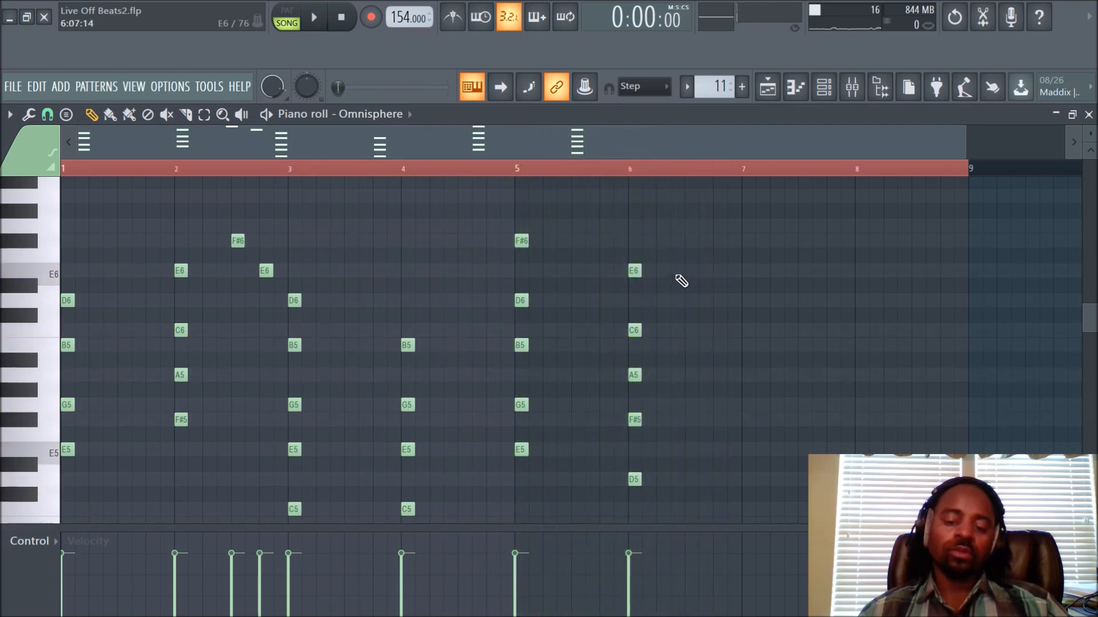
# Add single notes F#6 and E6 in the second half of bar 6, and copy the bar 3 chord to the start of bar 7
pyautogui.moveTo(690, 309); pyautogui.dragTo(690, 236)
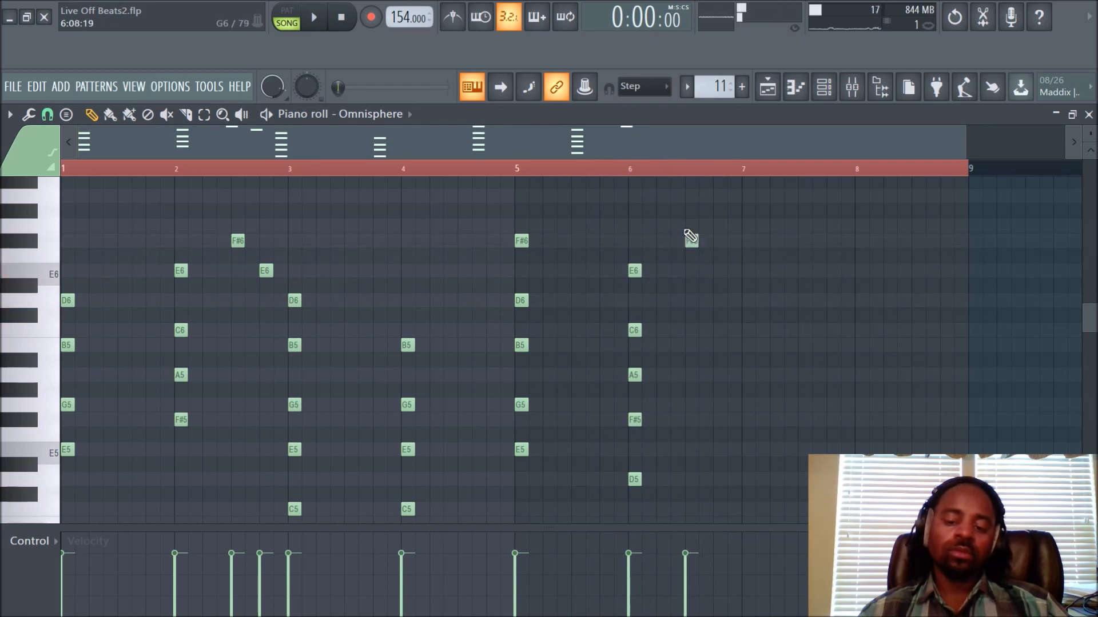
pyautogui.click(720, 272)
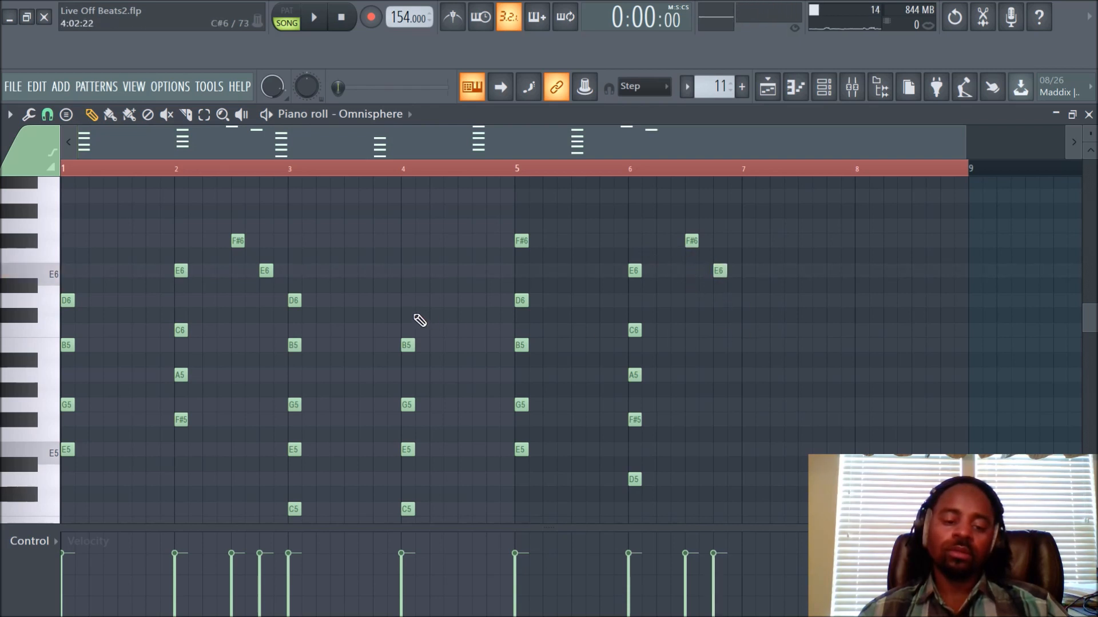
pyautogui.moveTo(295, 276); pyautogui.dragTo(326, 514)
pyautogui.scroll(-3, 368, 423)
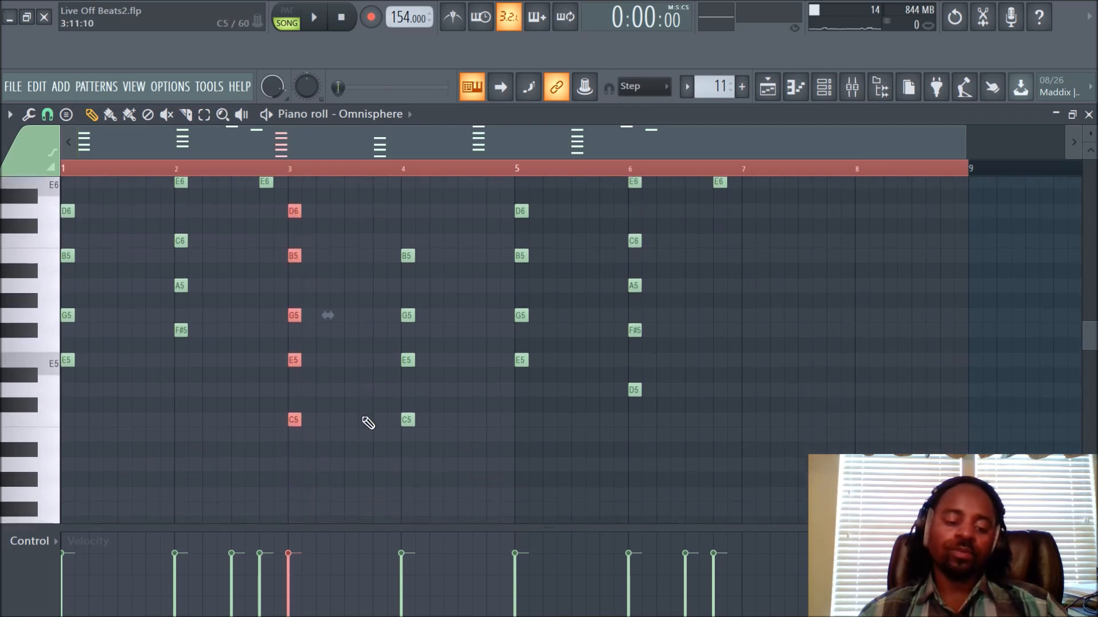
pyautogui.scroll(3, 367, 423)
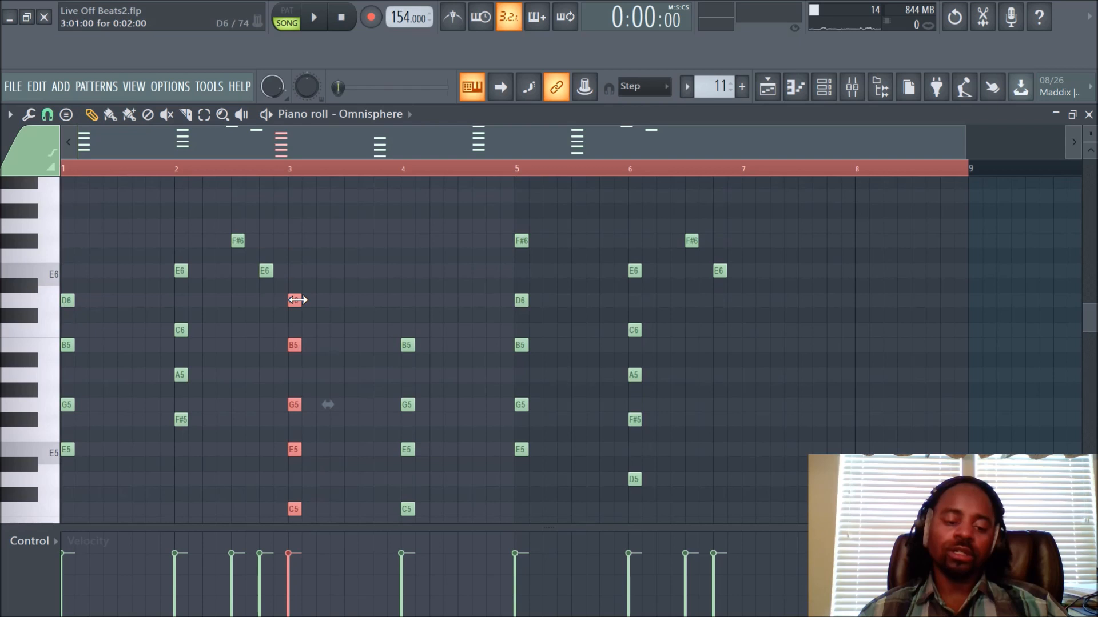
pyautogui.moveTo(294, 300); pyautogui.dragTo(748, 299)
# Play the progression with the copied chord deselected, and place an F#6 note at the start of bar 8
pyautogui.press('space')
pyautogui.rightClick(805, 312)
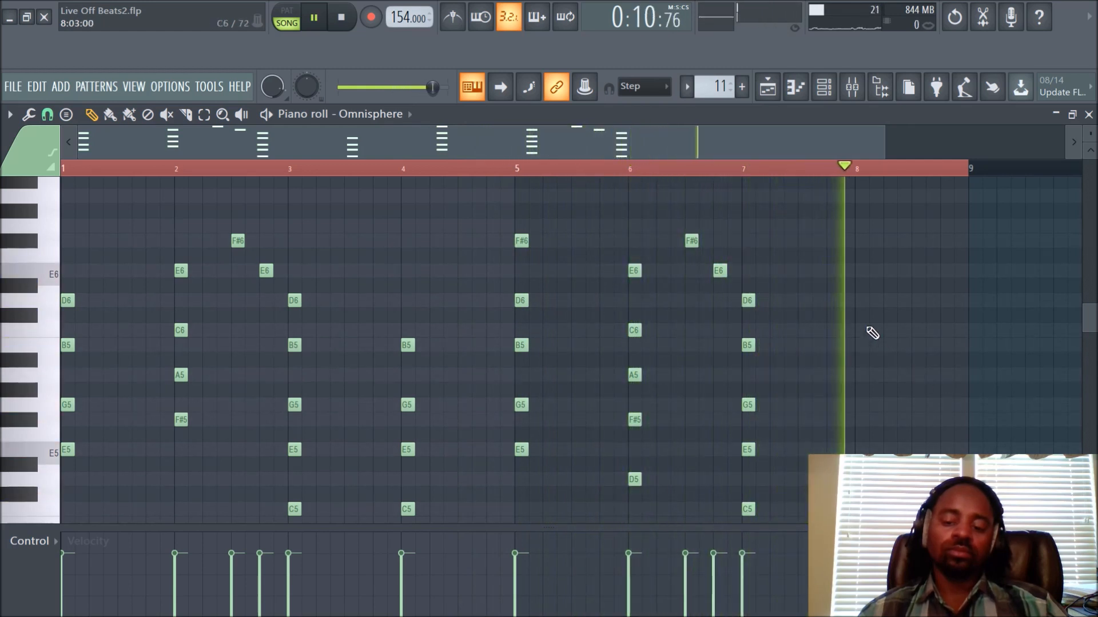
pyautogui.press('space')
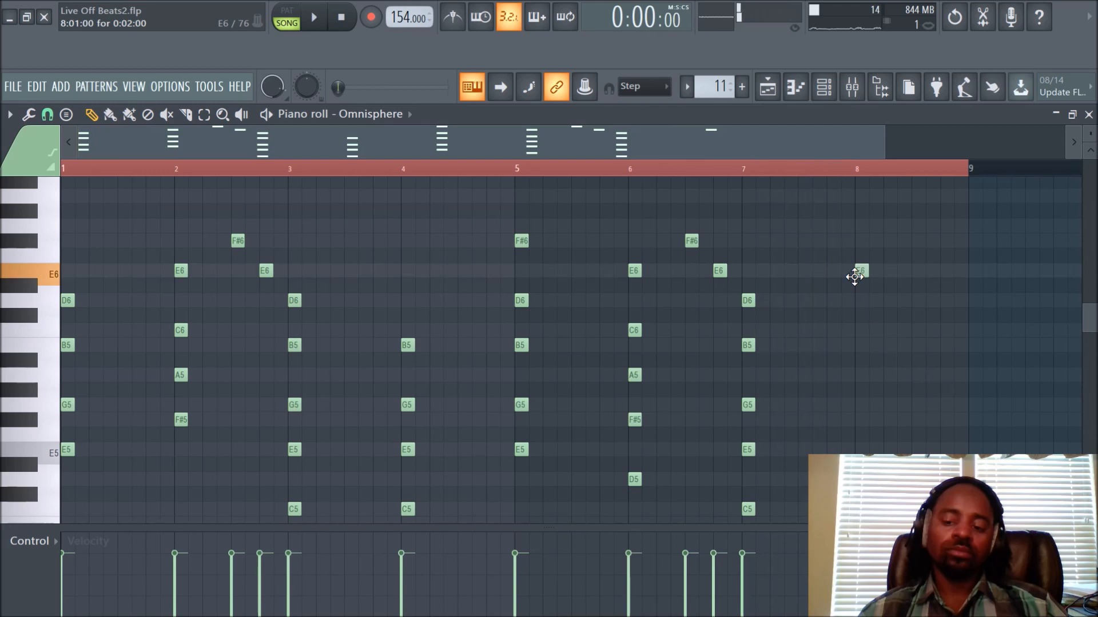
pyautogui.click(857, 239)
pyautogui.moveTo(857, 238); pyautogui.dragTo(857, 239)
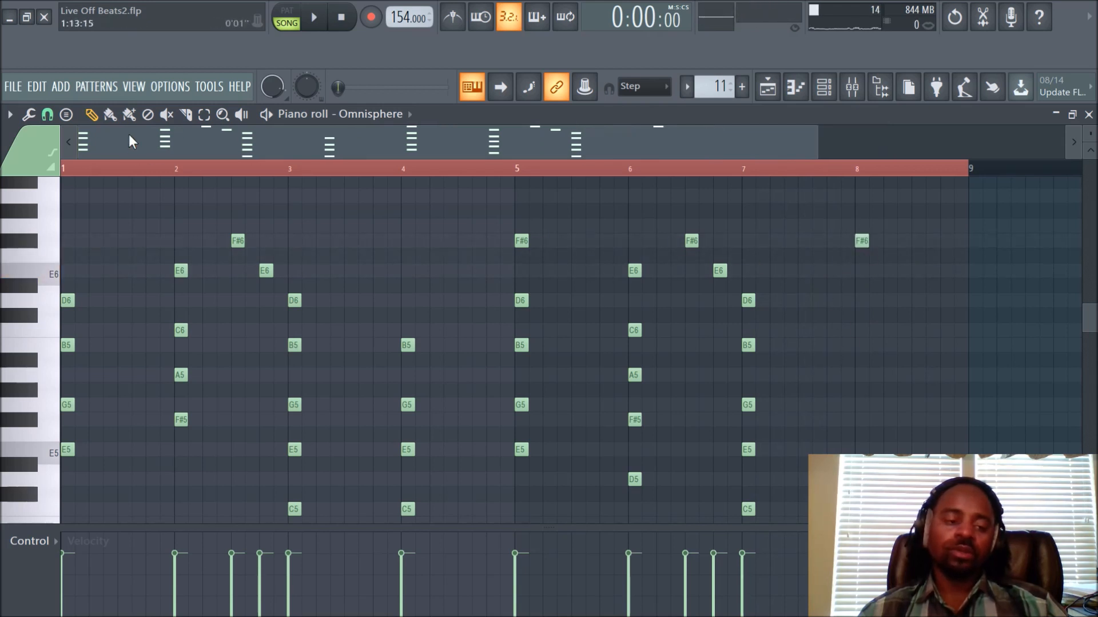
# Stamp a Minor 7th chord rooted on G#5 beside the F#6 note in bar 8, with its top note on F#6
pyautogui.click(68, 115)
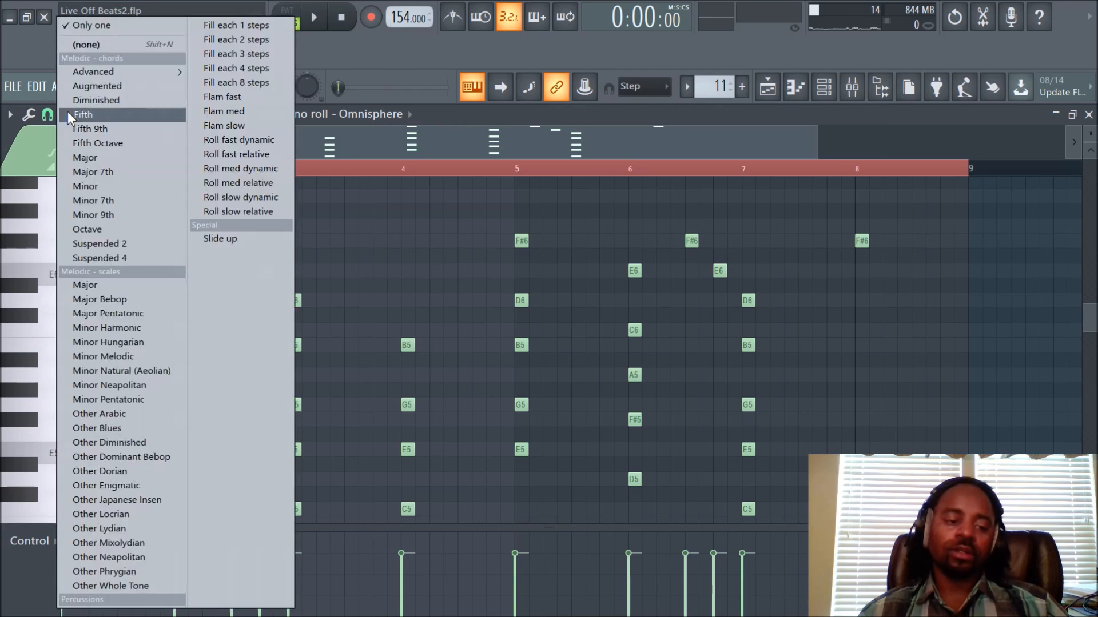
pyautogui.click(94, 200)
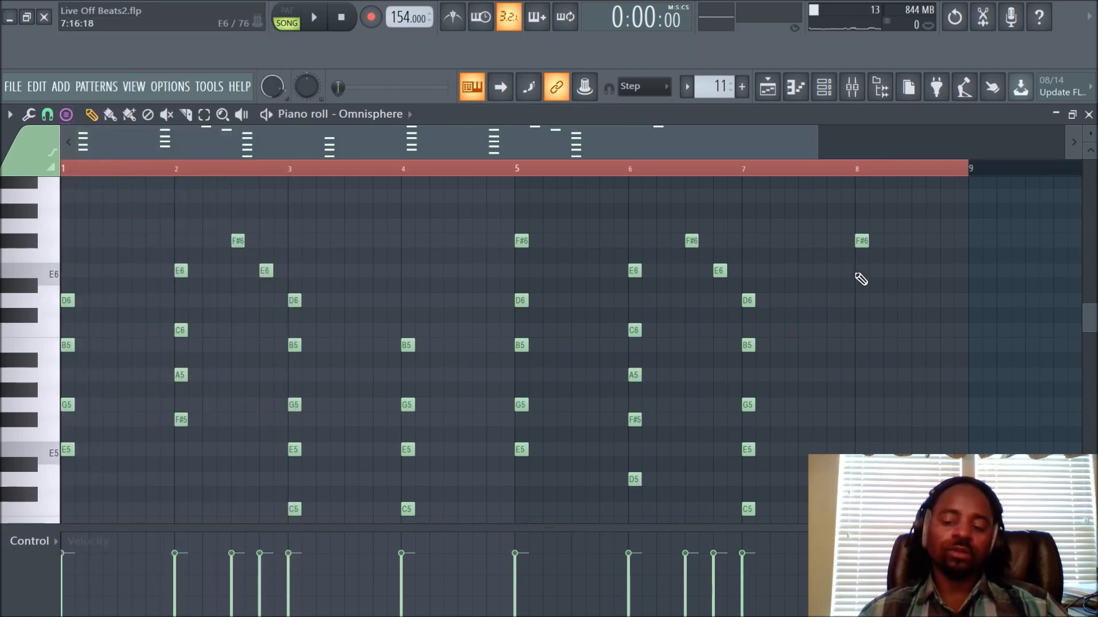
pyautogui.click(859, 421)
pyautogui.moveTo(865, 421); pyautogui.dragTo(891, 384)
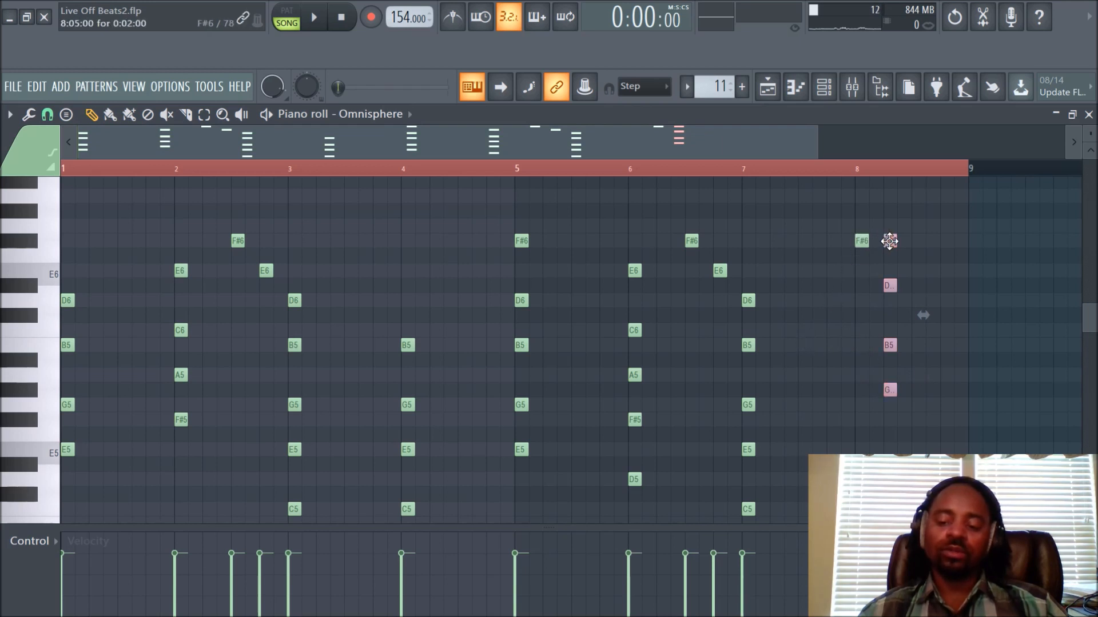
pyautogui.click(865, 320)
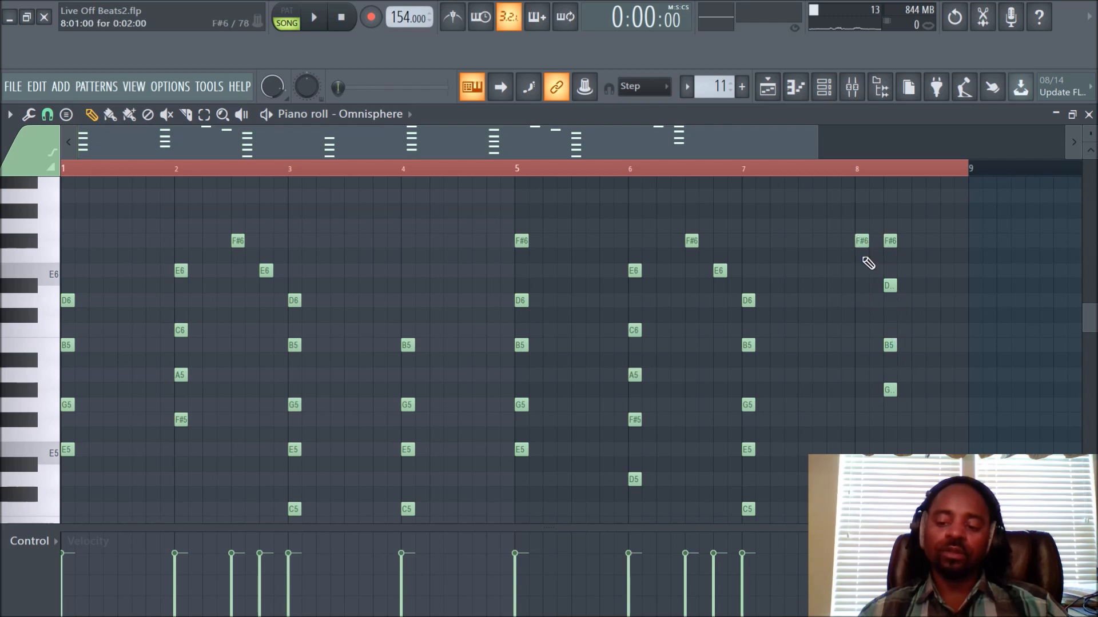
# Add D6, B5 and G5 below the F#6 at the start of bar 8, and delete the stamped chord beside them
pyautogui.click(860, 303)
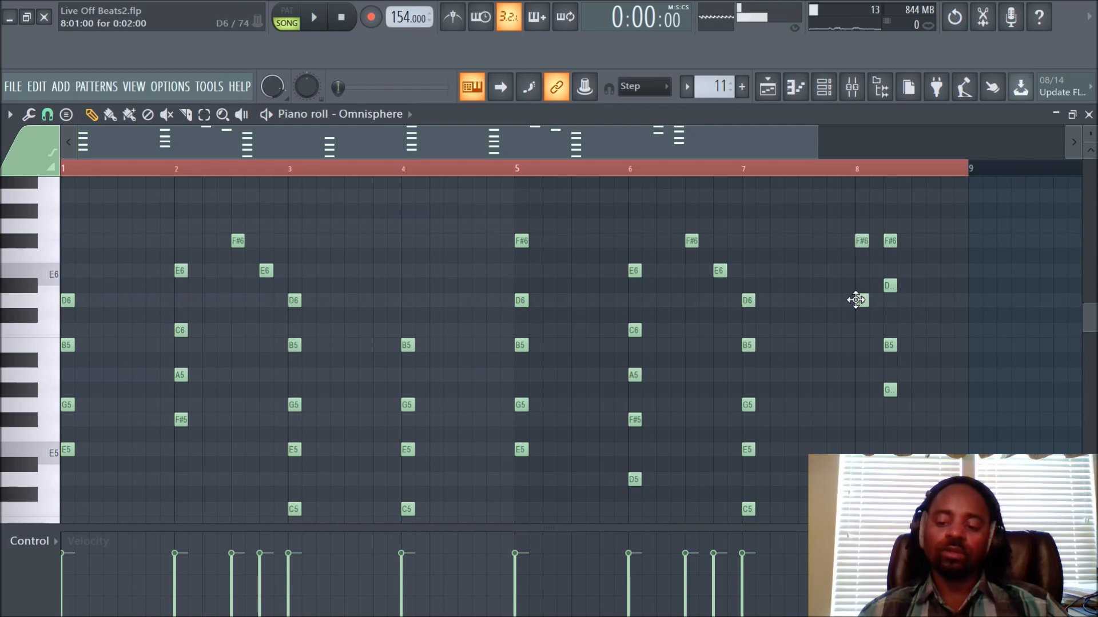
pyautogui.click(861, 346)
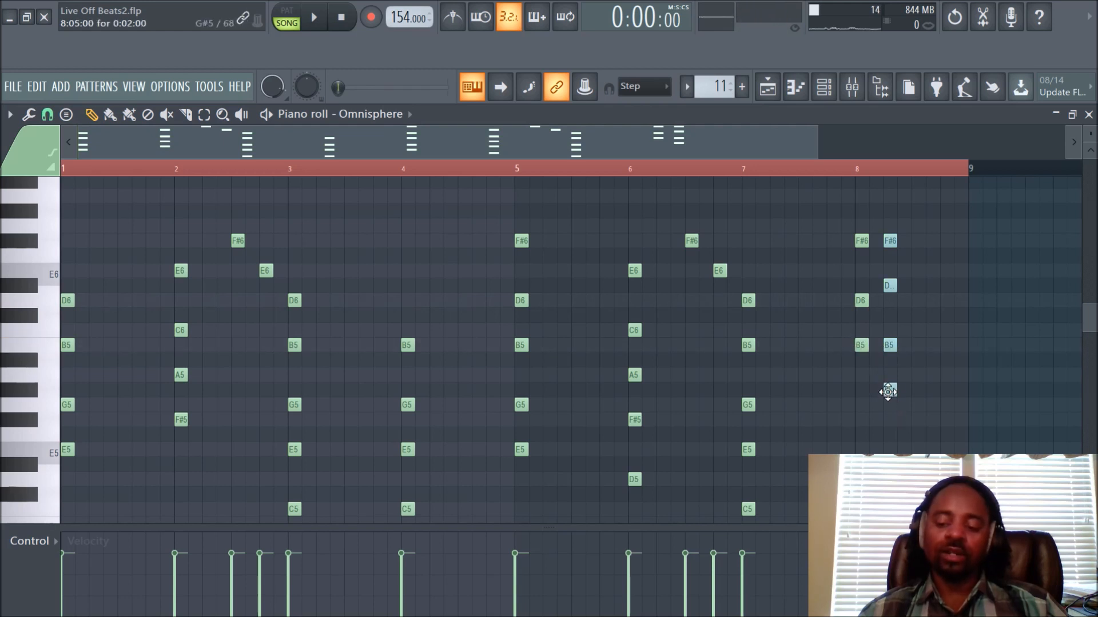
pyautogui.click(858, 406)
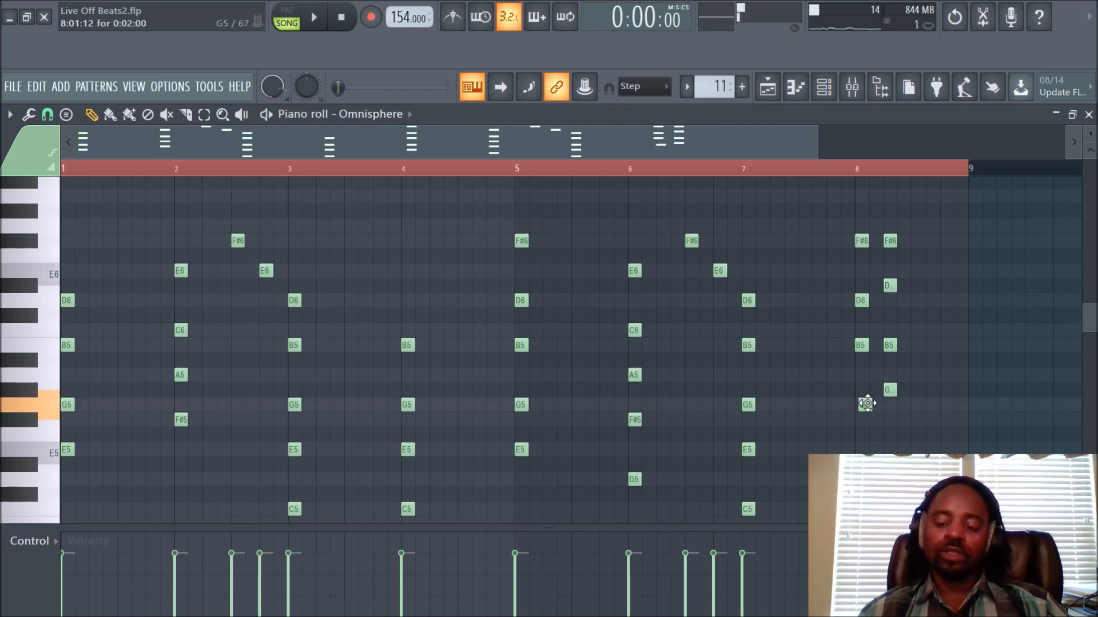
pyautogui.rightClick(890, 394)
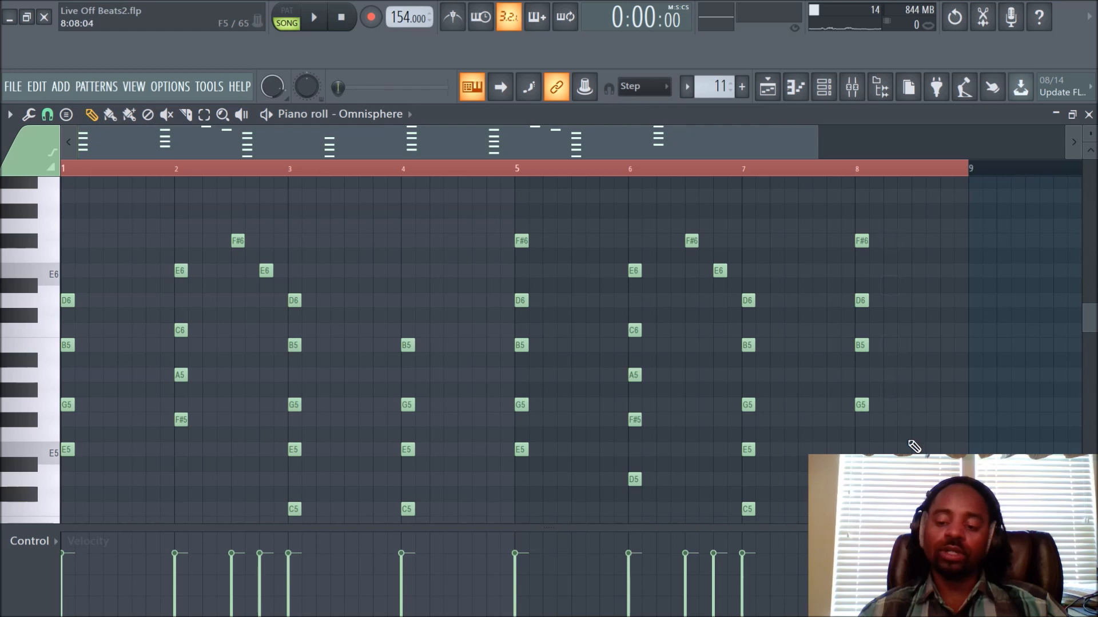
# Play the full eight-bar progression from the start
pyautogui.press('space')
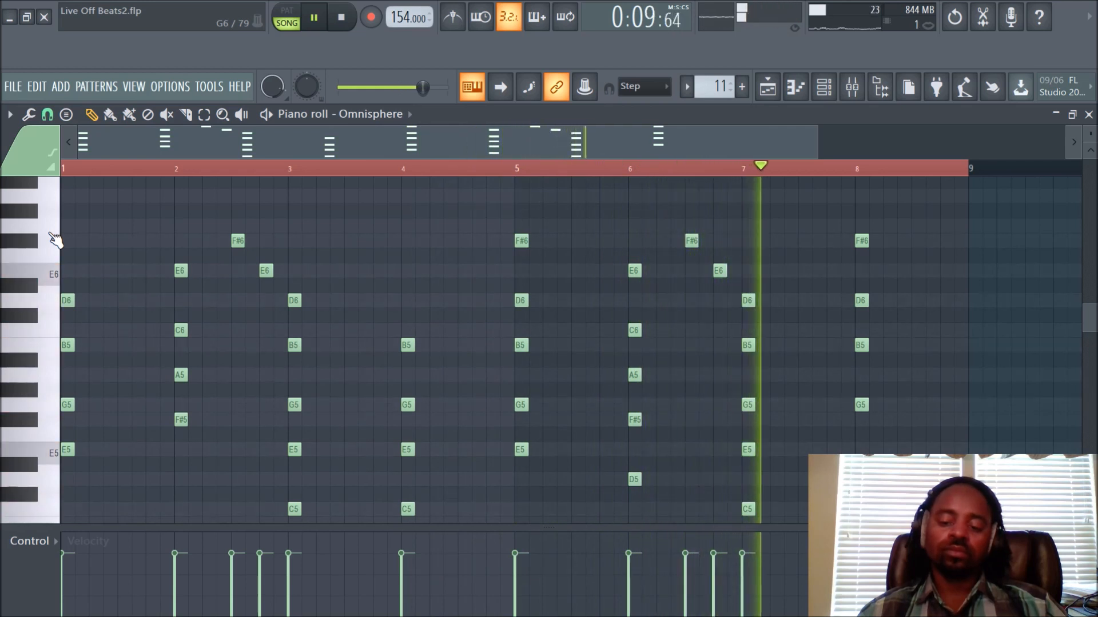
pyautogui.press('space')
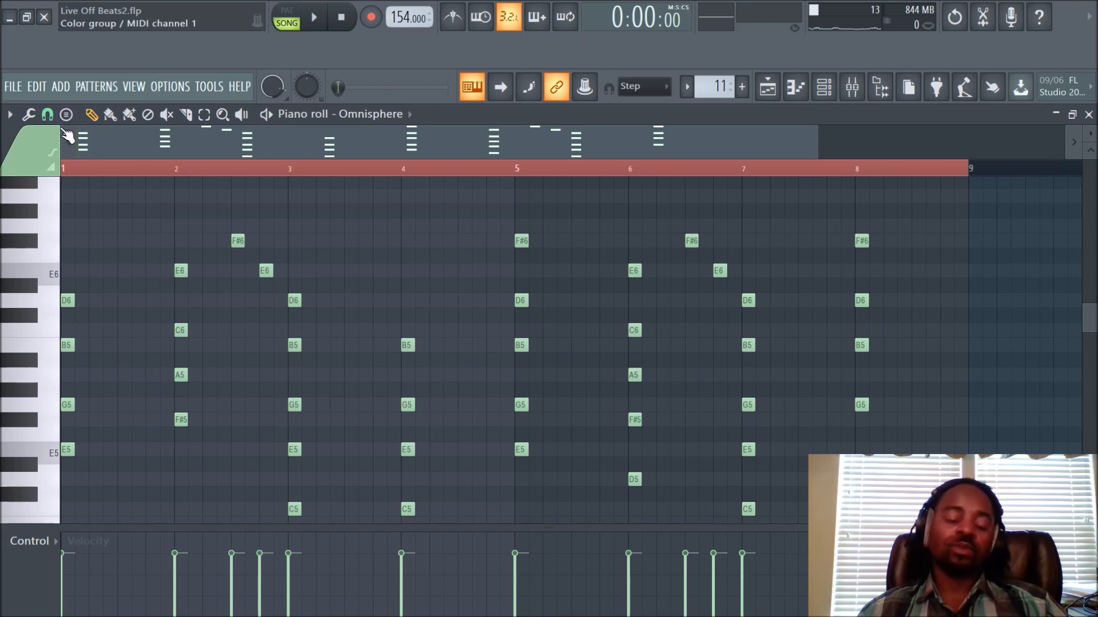
pyautogui.scroll(-2, 404, 180)
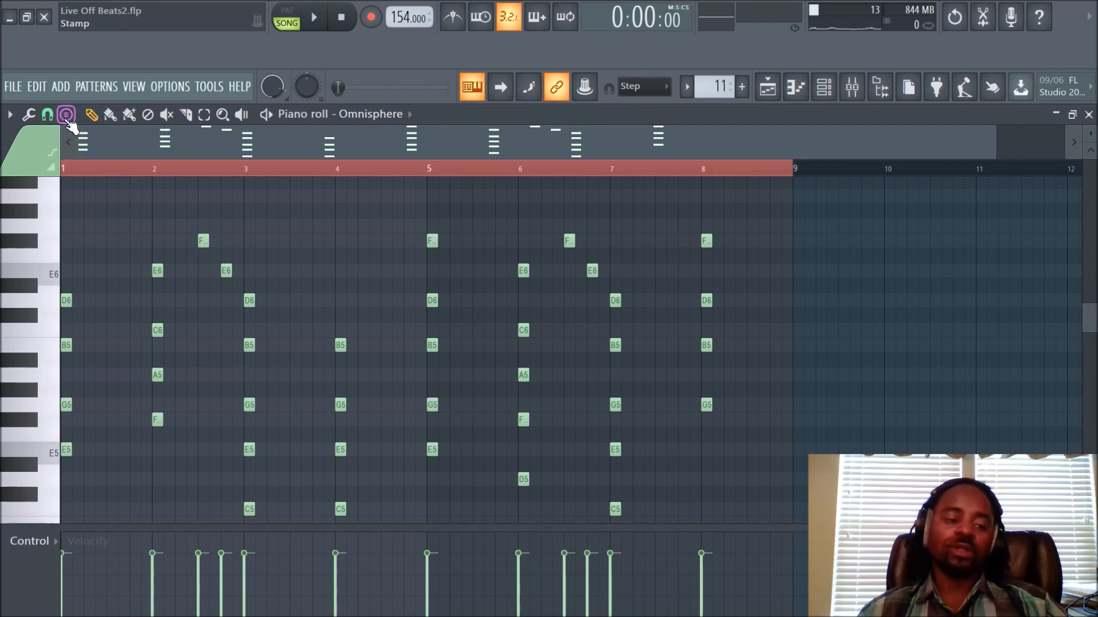
# Browse the available chord stamps, including the advanced chord types, without choosing one
pyautogui.click(68, 115)
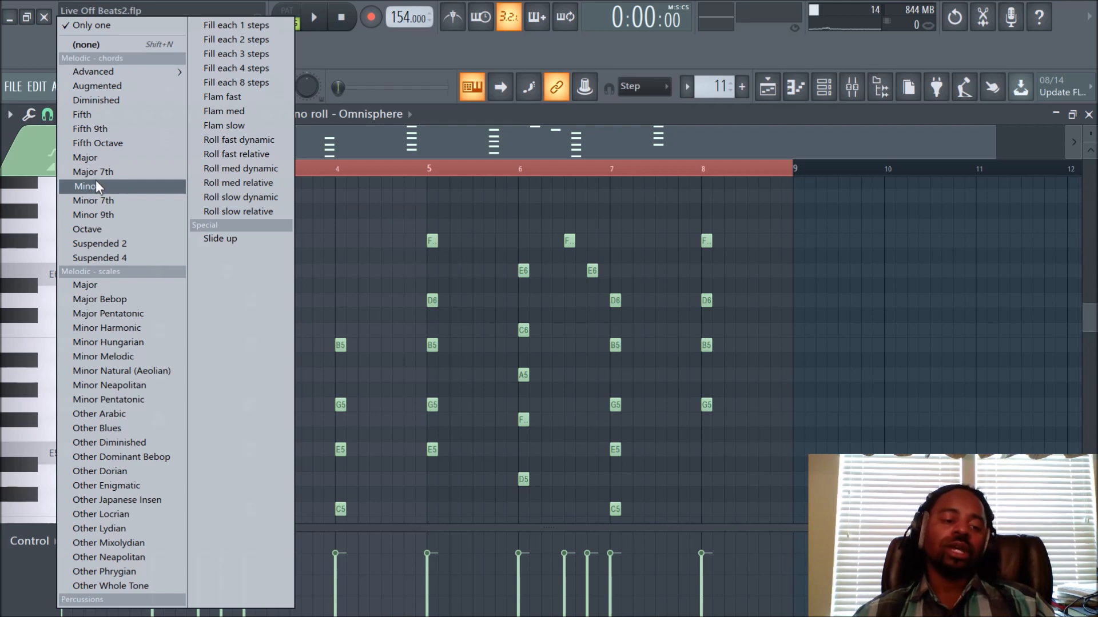
pyautogui.moveTo(88, 69)
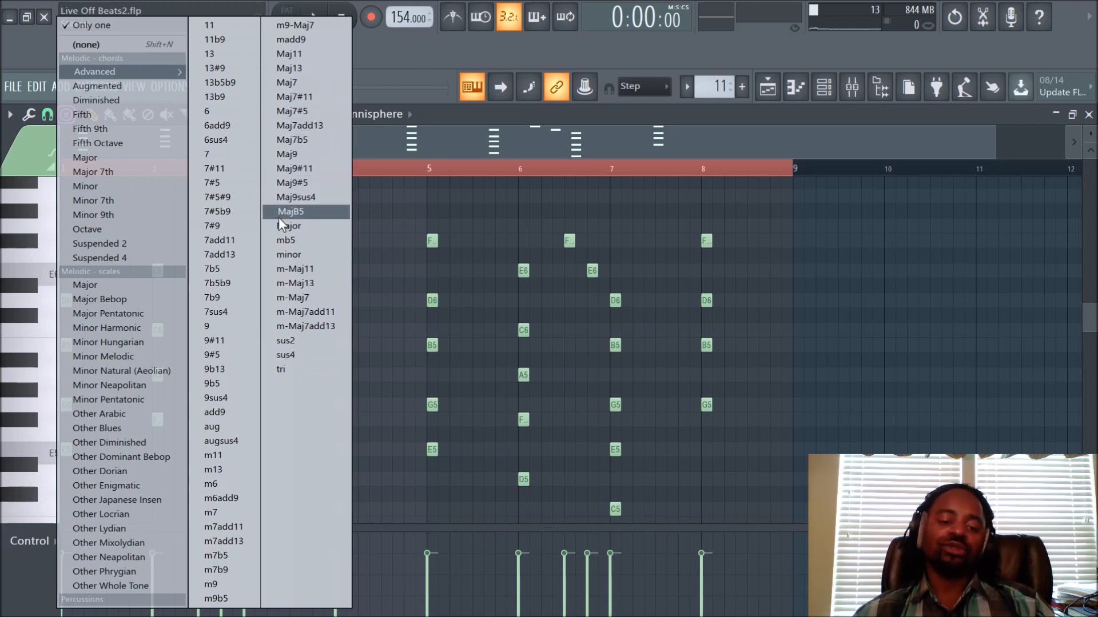
pyautogui.click(761, 294)
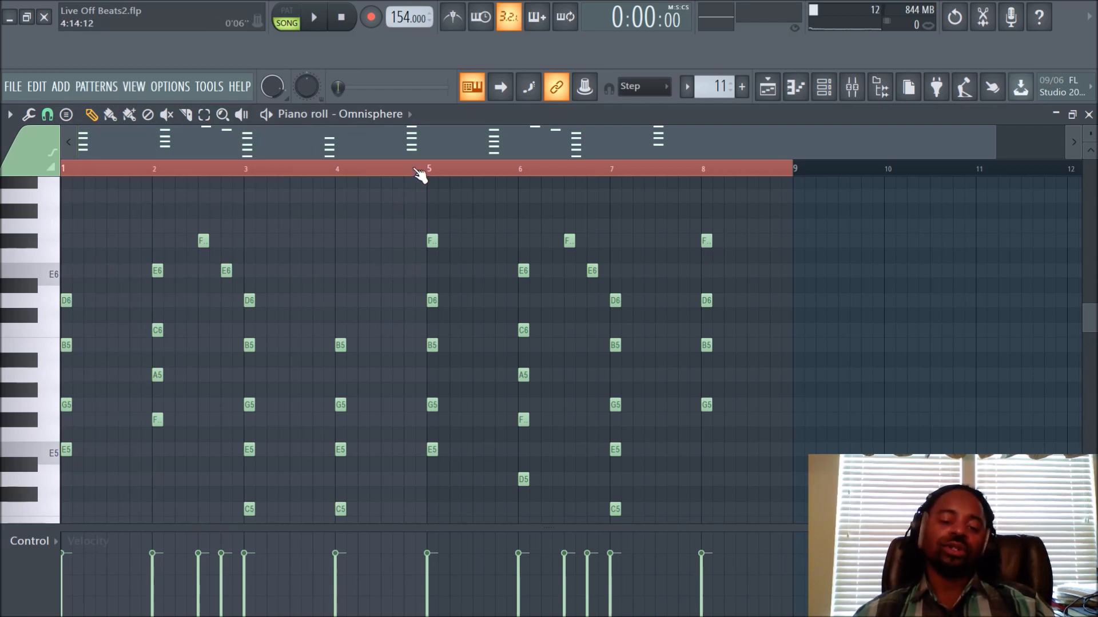
pyautogui.scroll(-1, 420, 174)
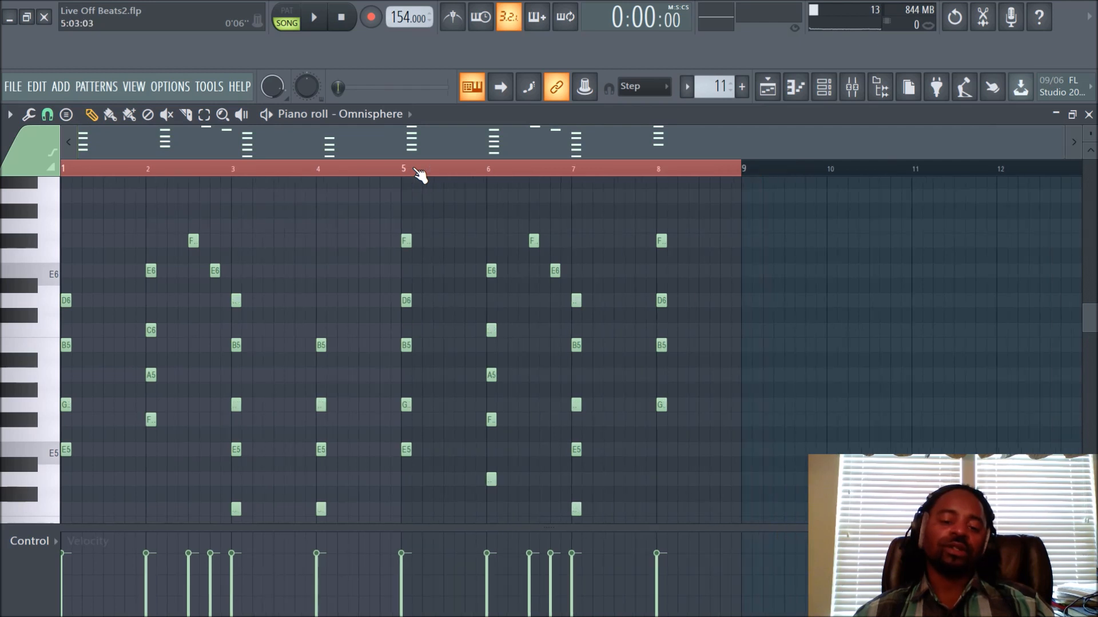
pyautogui.scroll(2, 420, 175)
pyautogui.moveTo(398, 149); pyautogui.dragTo(313, 153)
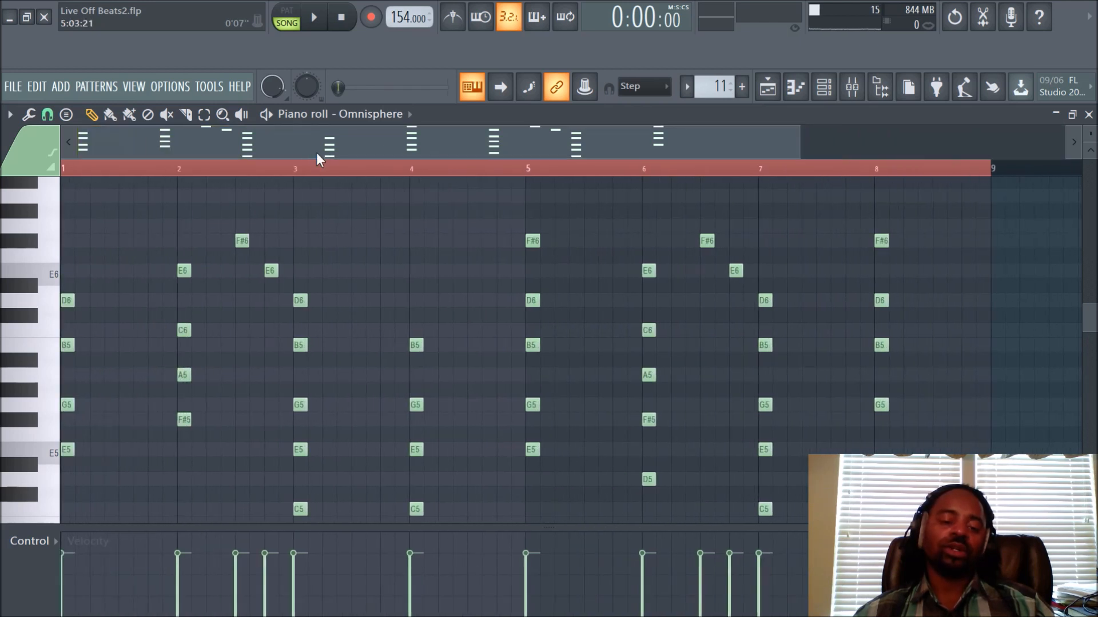
pyautogui.scroll(-1, 341, 177)
pyautogui.scroll(-2, 458, 207)
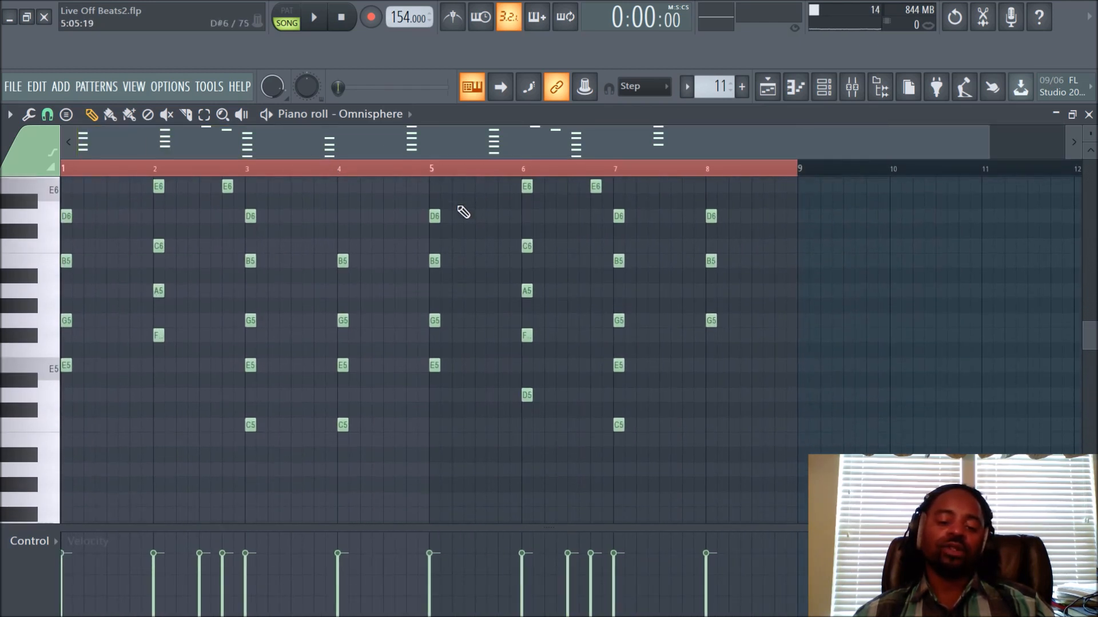
pyautogui.scroll(3, 458, 207)
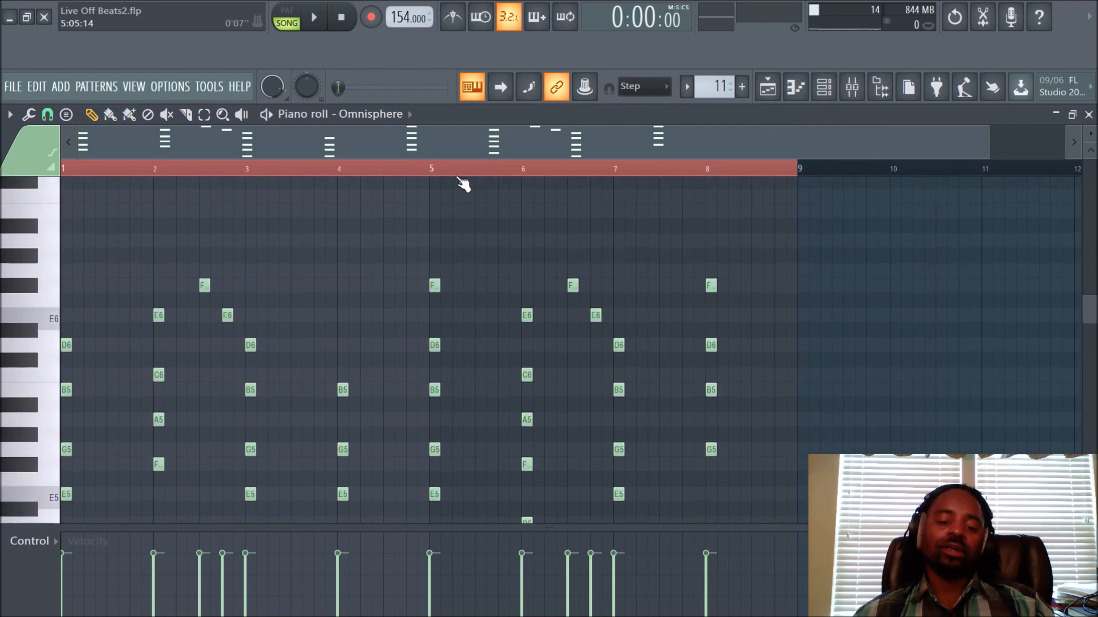
pyautogui.scroll(-1, 463, 183)
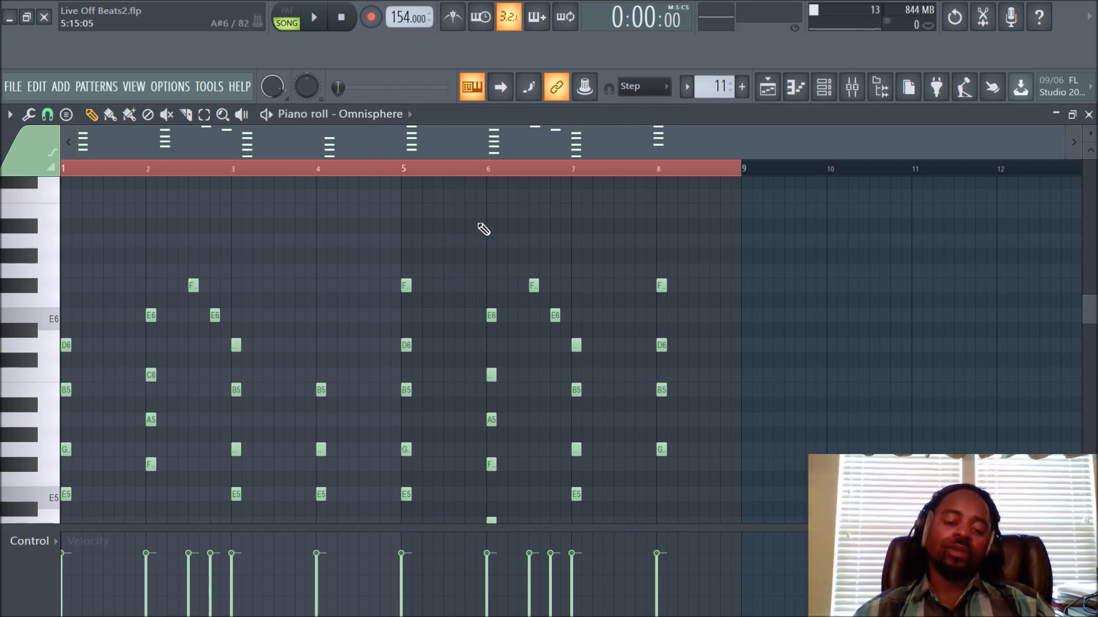
pyautogui.scroll(3, 491, 149)
pyautogui.moveTo(492, 149); pyautogui.dragTo(371, 150)
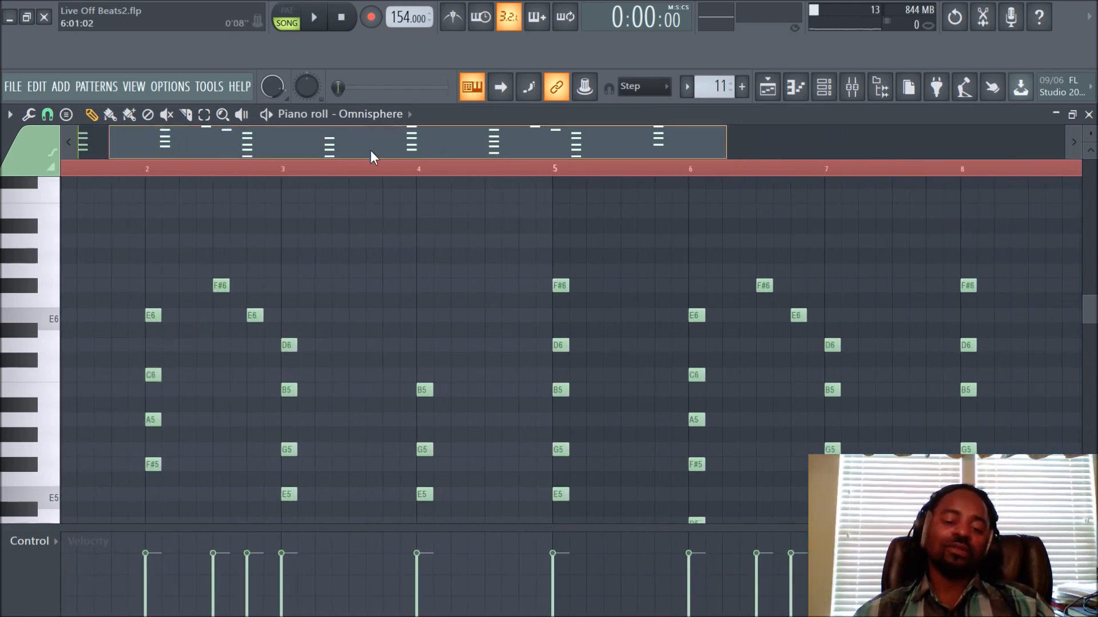
pyautogui.scroll(-3, 429, 181)
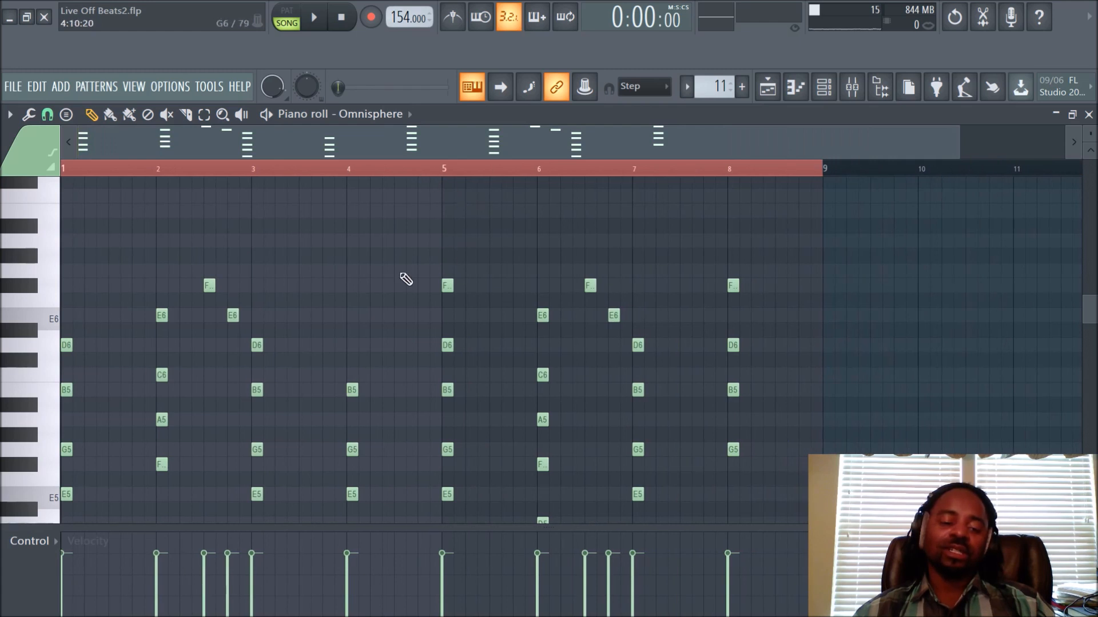
pyautogui.scroll(-3, 208, 285)
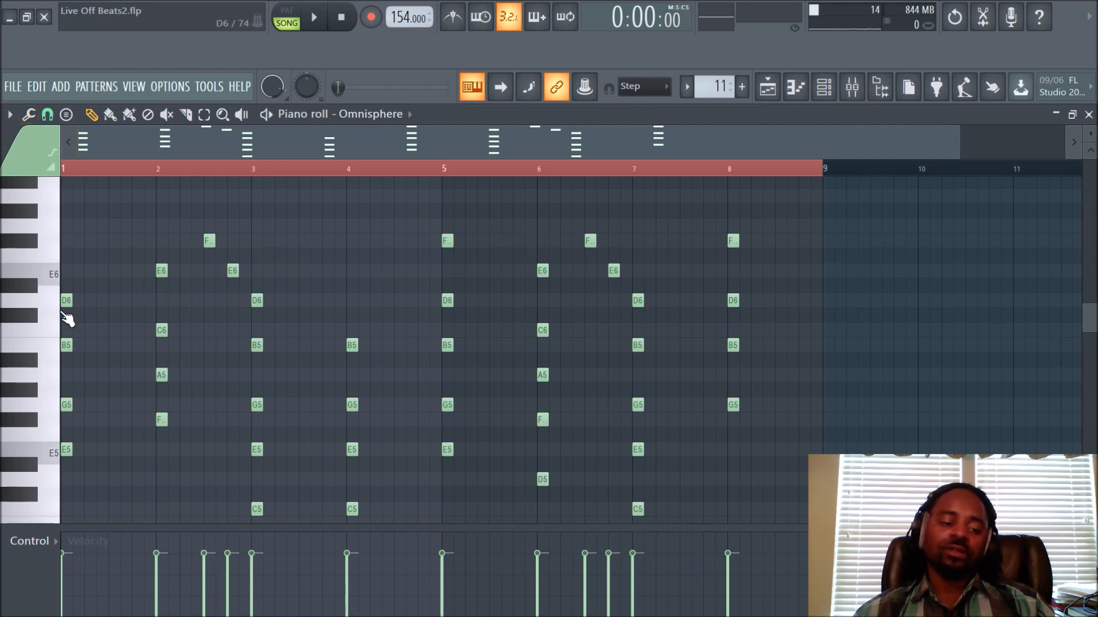
# Review the piano roll's stamp list and its scale highlighting options for root note and scale
pyautogui.click(9, 115)
pyautogui.moveTo(25, 177)
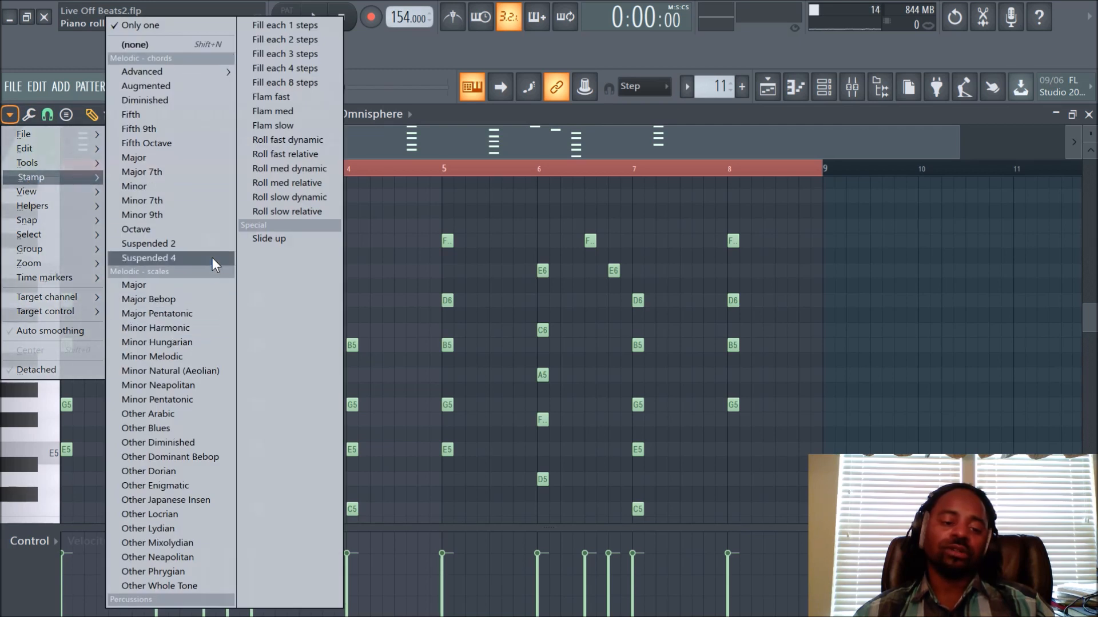
pyautogui.moveTo(46, 195)
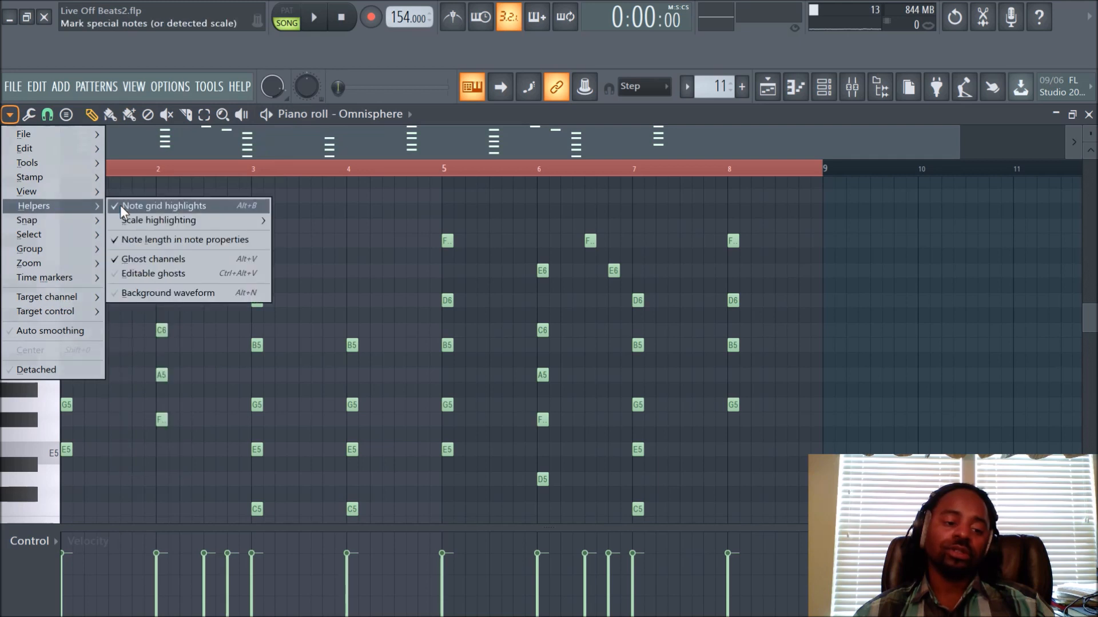
pyautogui.moveTo(135, 218)
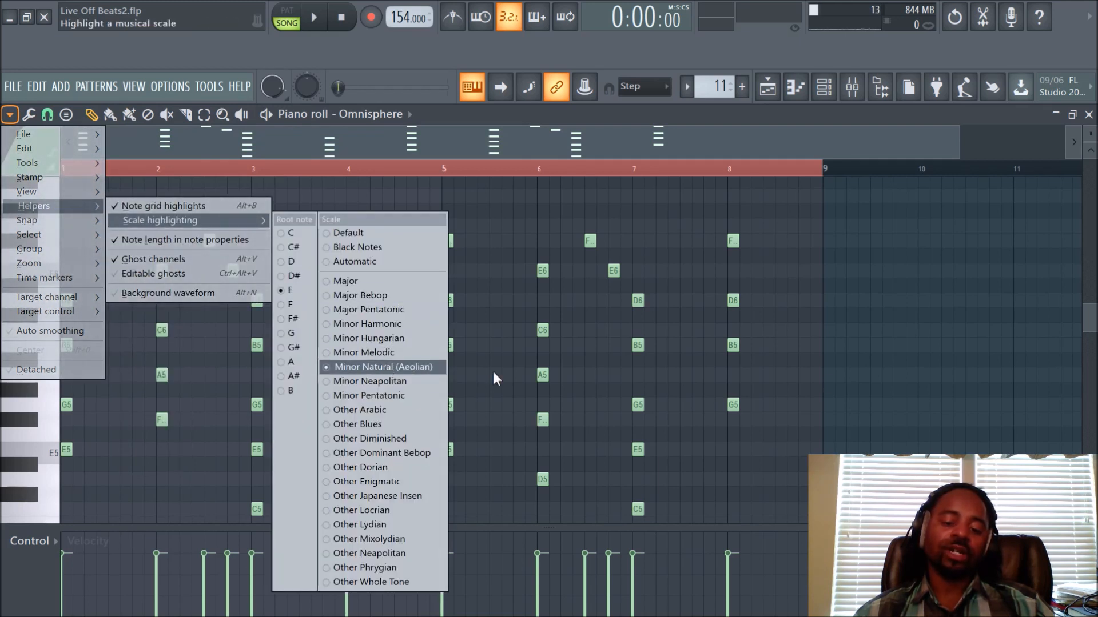
pyautogui.click(913, 374)
# In the playlist, mute Track 3, unmute Track 1 and open the Pattern 1 clip in the piano roll
pyautogui.click(767, 86)
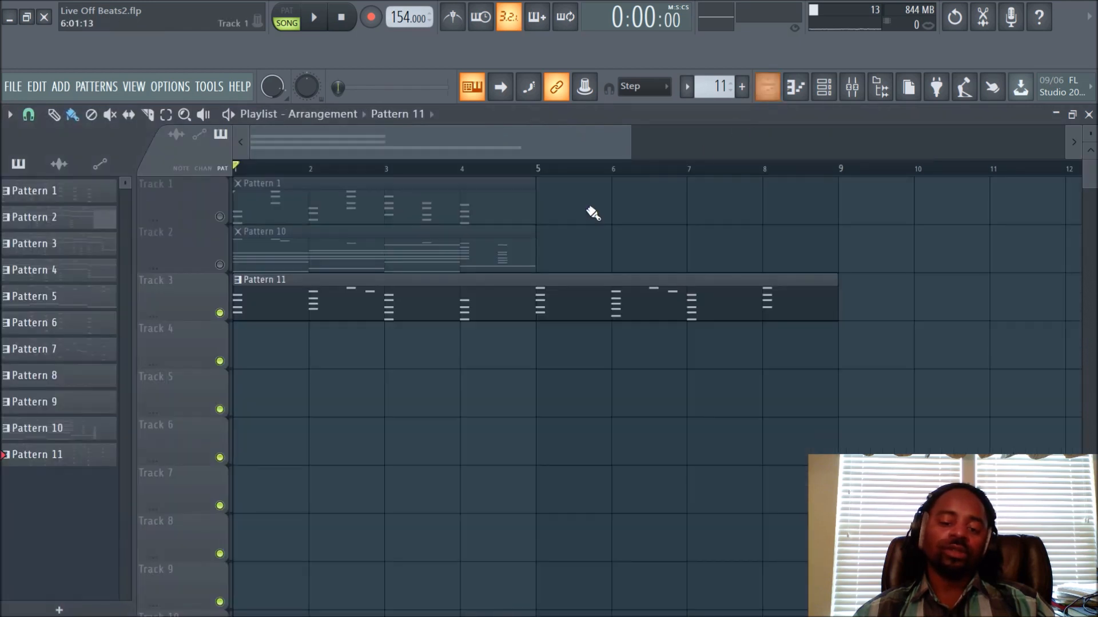
pyautogui.click(219, 314)
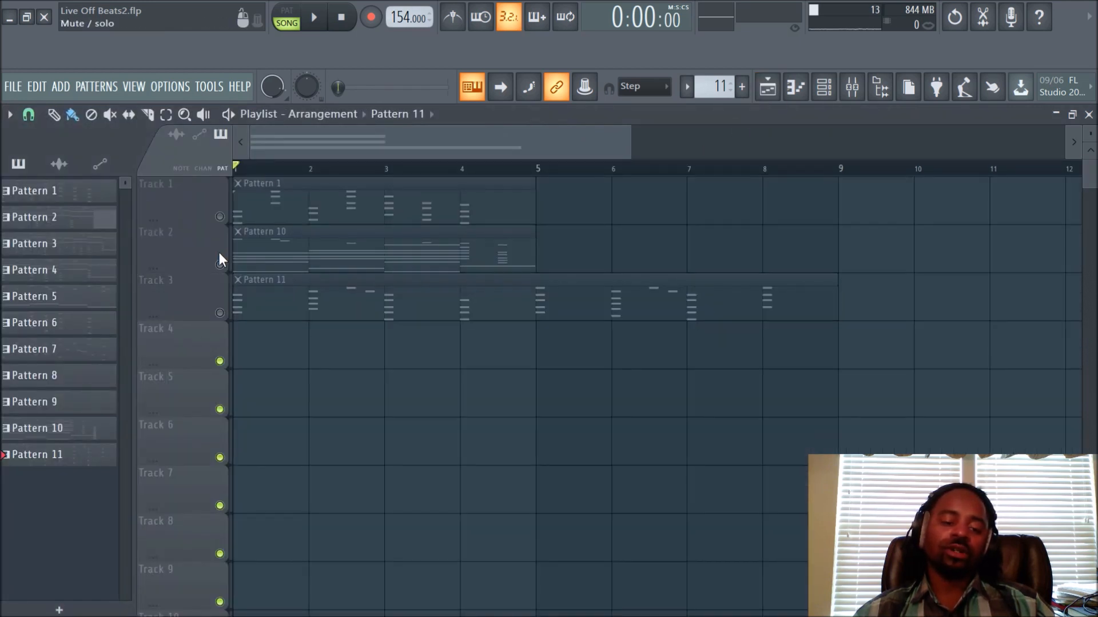
pyautogui.click(219, 217)
pyautogui.doubleClick(283, 211)
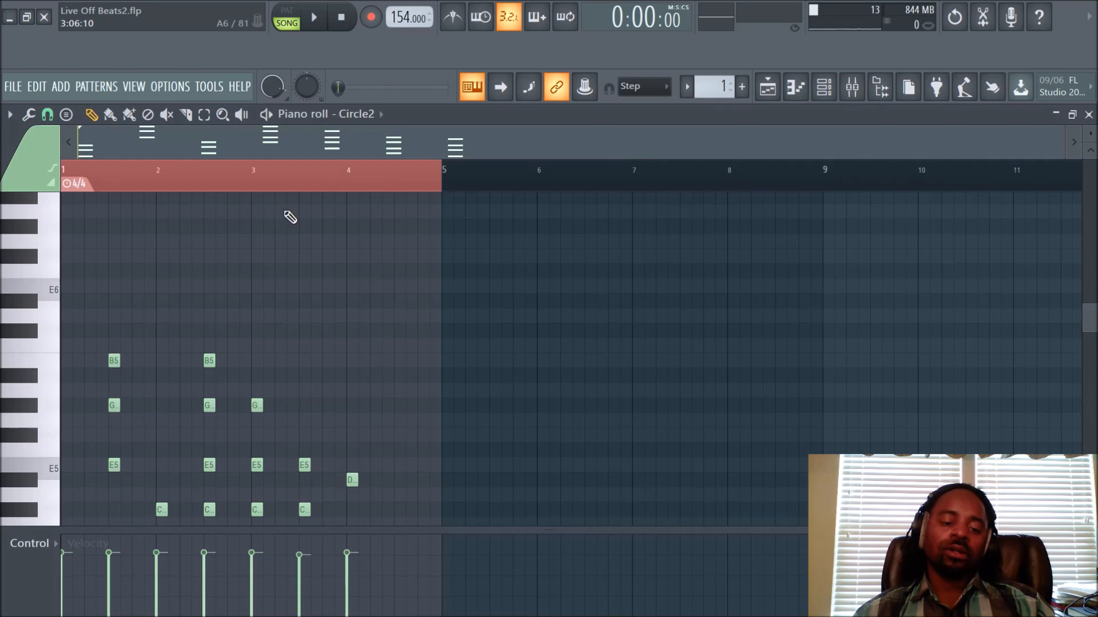
# Play the Pattern 1 chord progression in the piano roll and examine its notes across the four bars
pyautogui.scroll(5, 368, 178)
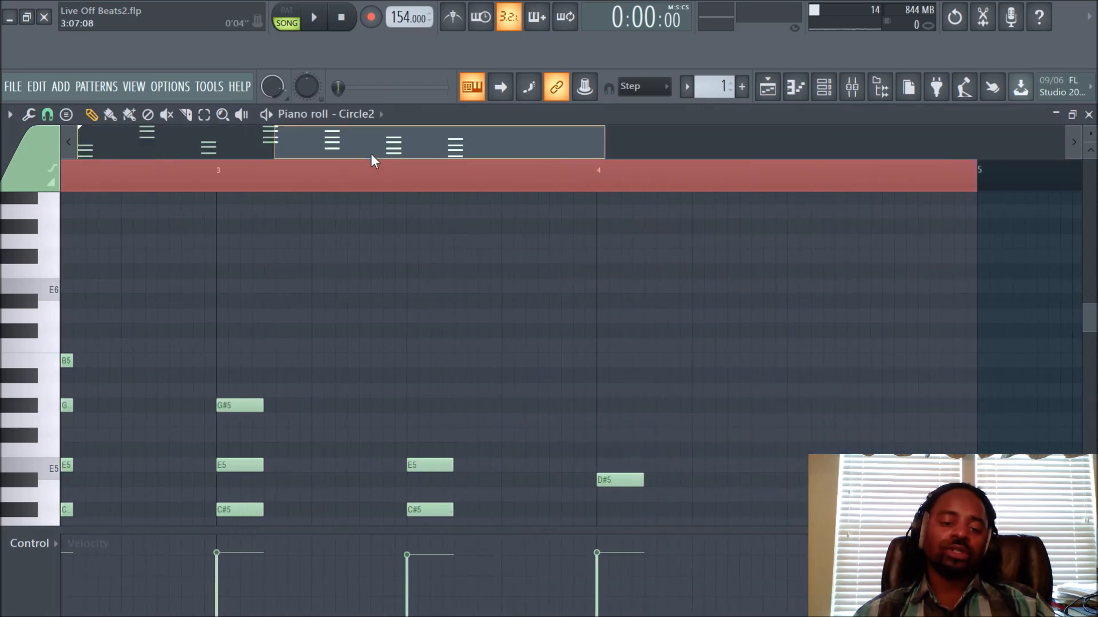
pyautogui.scroll(-5, 371, 156)
pyautogui.scroll(-2, 286, 186)
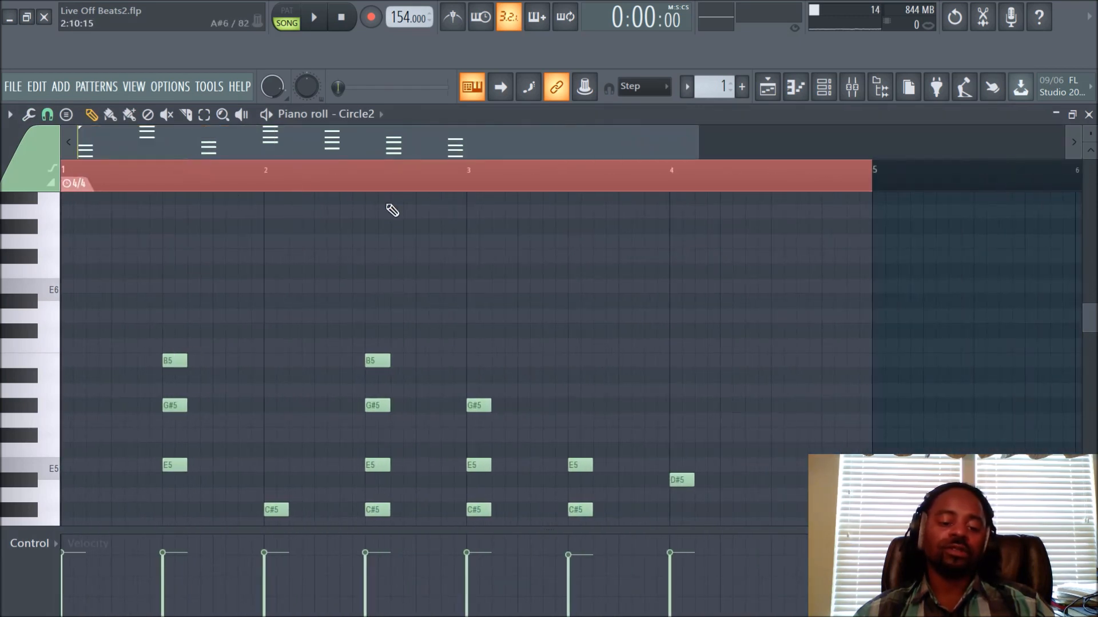
pyautogui.press('space')
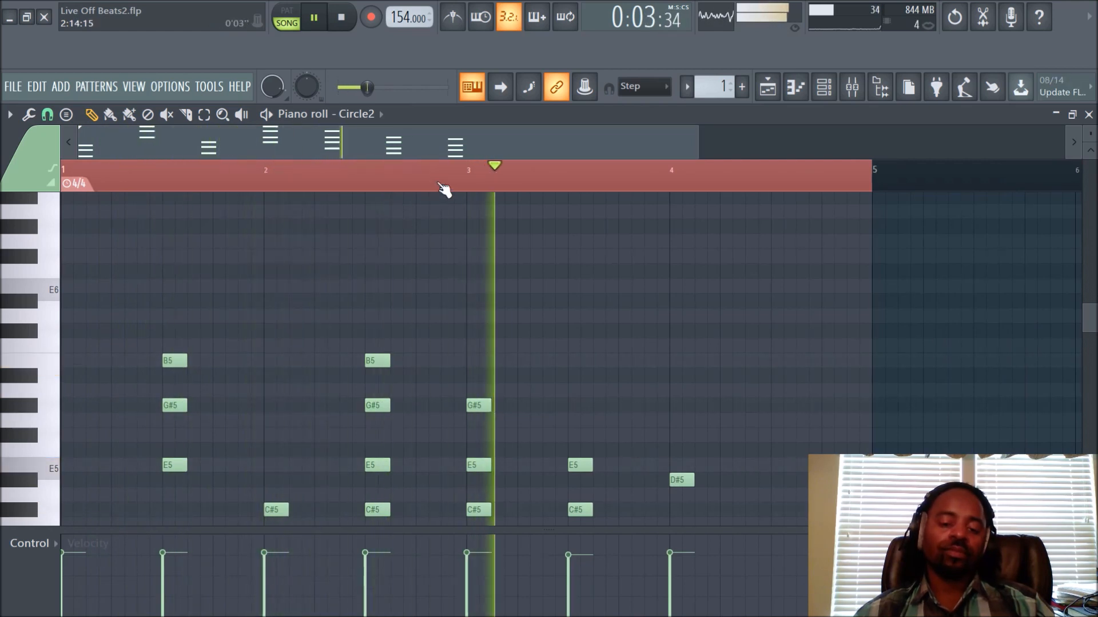
pyautogui.scroll(-3, 441, 183)
pyautogui.scroll(-3, 458, 212)
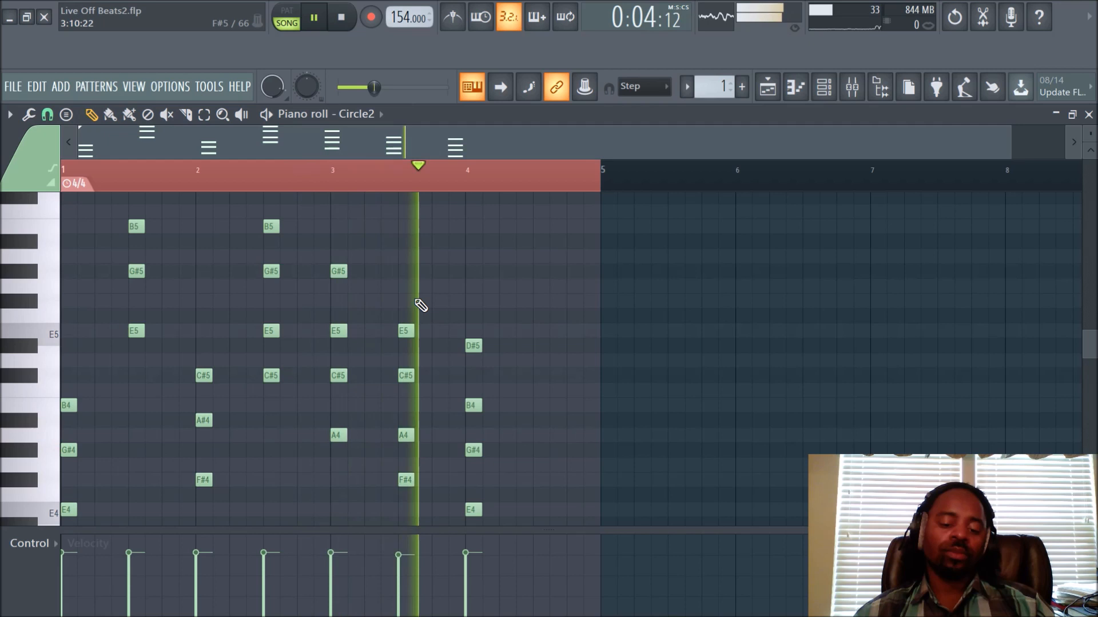
pyautogui.press('space')
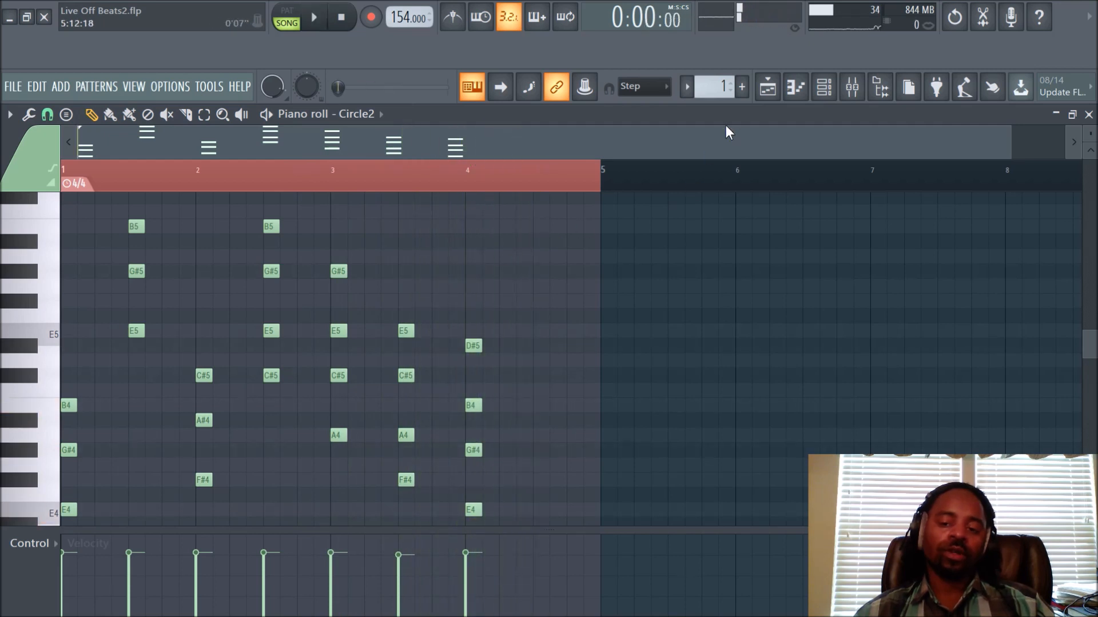
# In the playlist, unmute Track 2, mute Track 1 and open the Pattern 10 clip in the piano roll
pyautogui.click(767, 87)
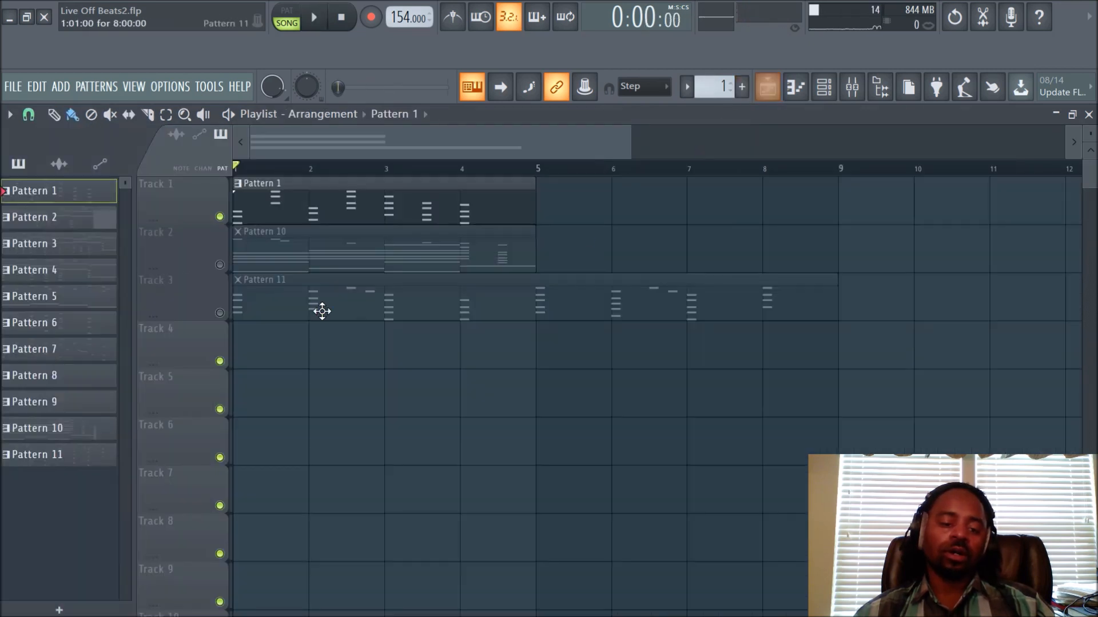
pyautogui.click(219, 265)
pyautogui.click(220, 217)
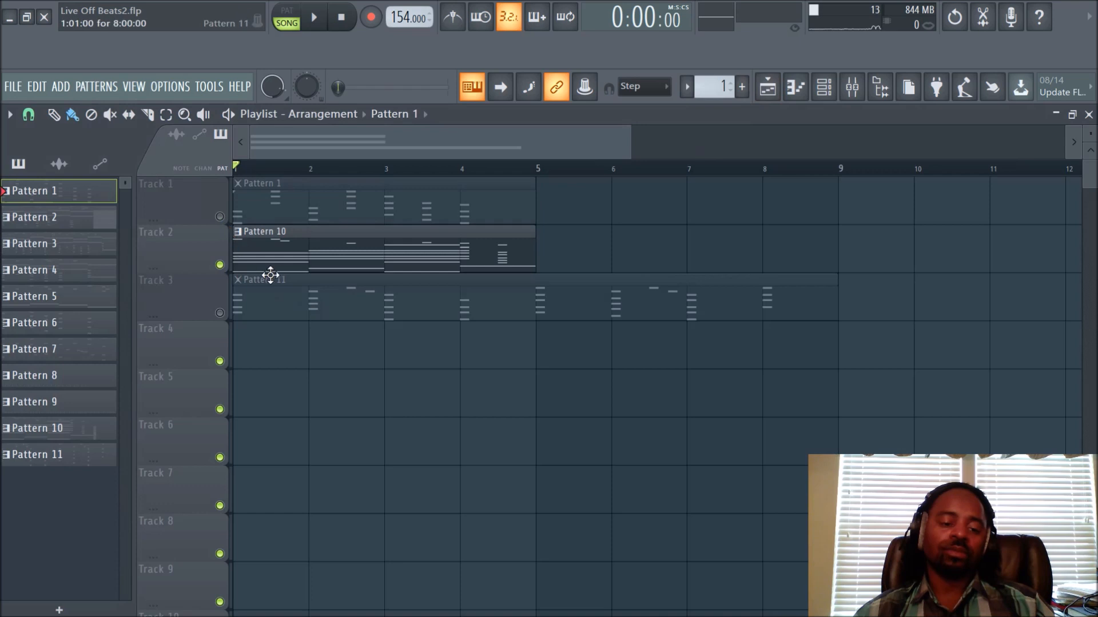
pyautogui.doubleClick(346, 259)
# Play Pattern 10 from the start while viewing its sustained chords from bar 1
pyautogui.press('space')
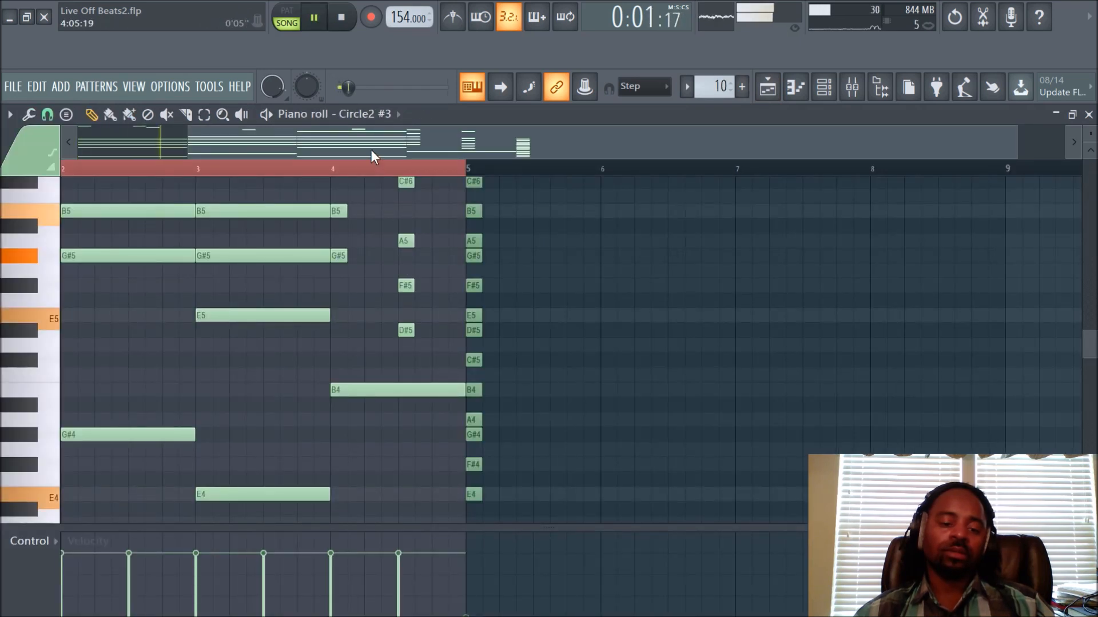
pyautogui.moveTo(355, 142); pyautogui.dragTo(139, 152)
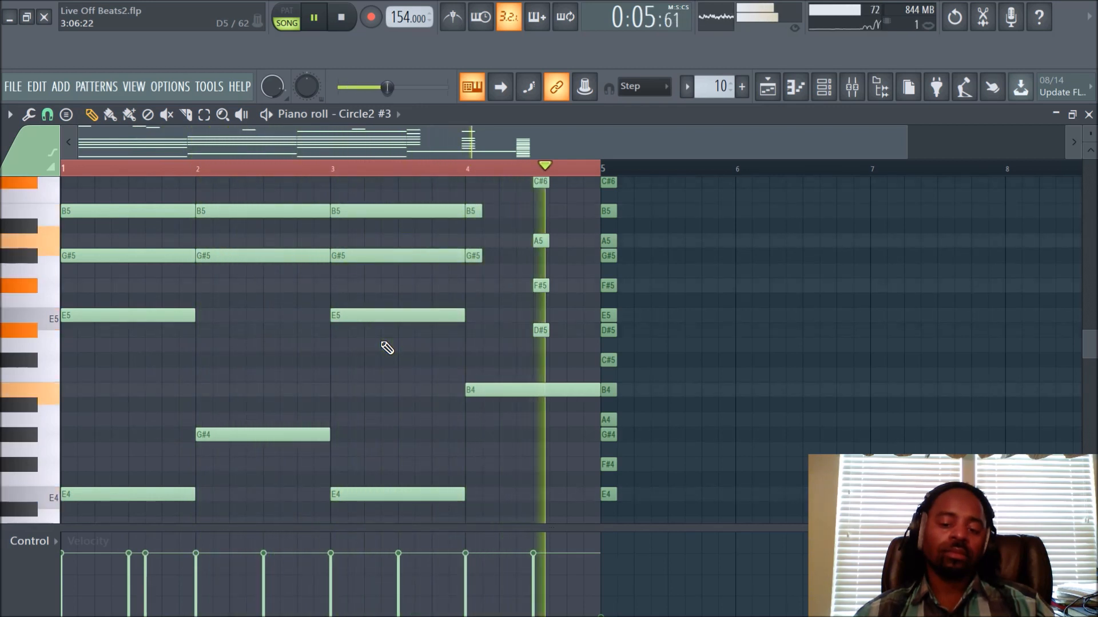
pyautogui.press('space')
pyautogui.scroll(3, 386, 348)
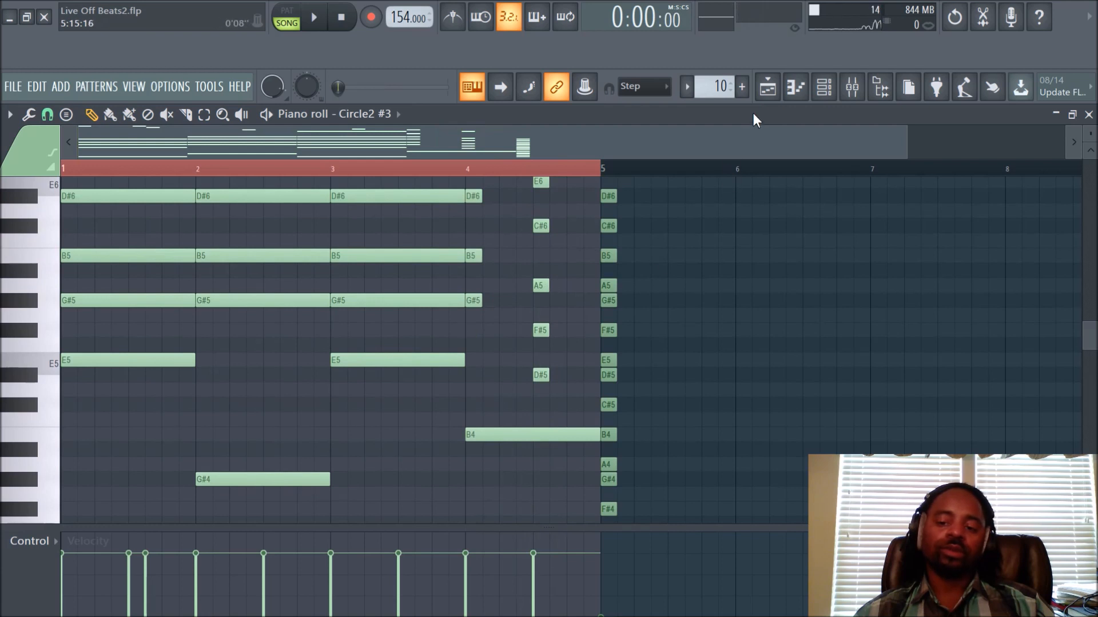
# In the playlist, mute Track 2, unmute Track 3 and open the Pattern 11 clip in the piano roll
pyautogui.click(767, 86)
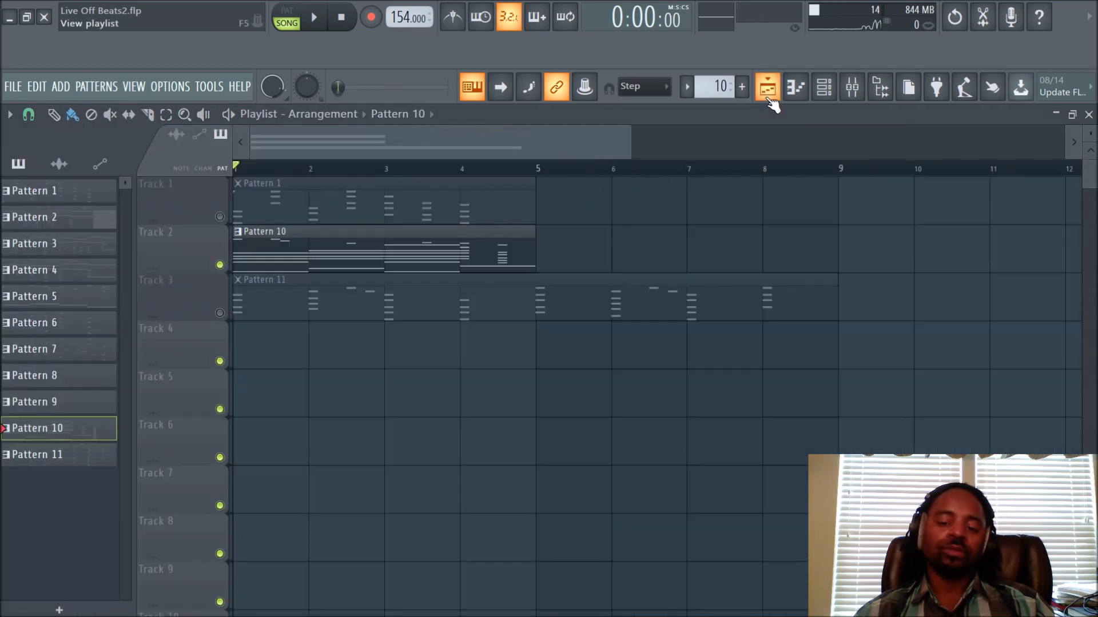
pyautogui.click(220, 313)
pyautogui.doubleClick(328, 311)
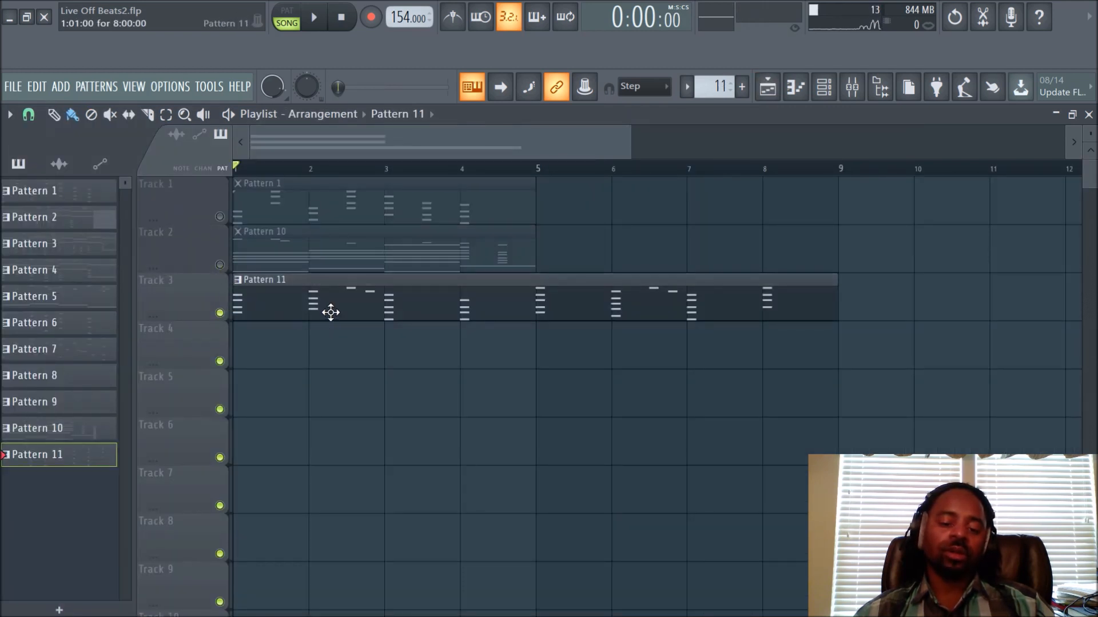
# Play the eight-bar Pattern 11 progression from the start with all its chords in view
pyautogui.moveTo(452, 151); pyautogui.dragTo(320, 150)
pyautogui.press('space')
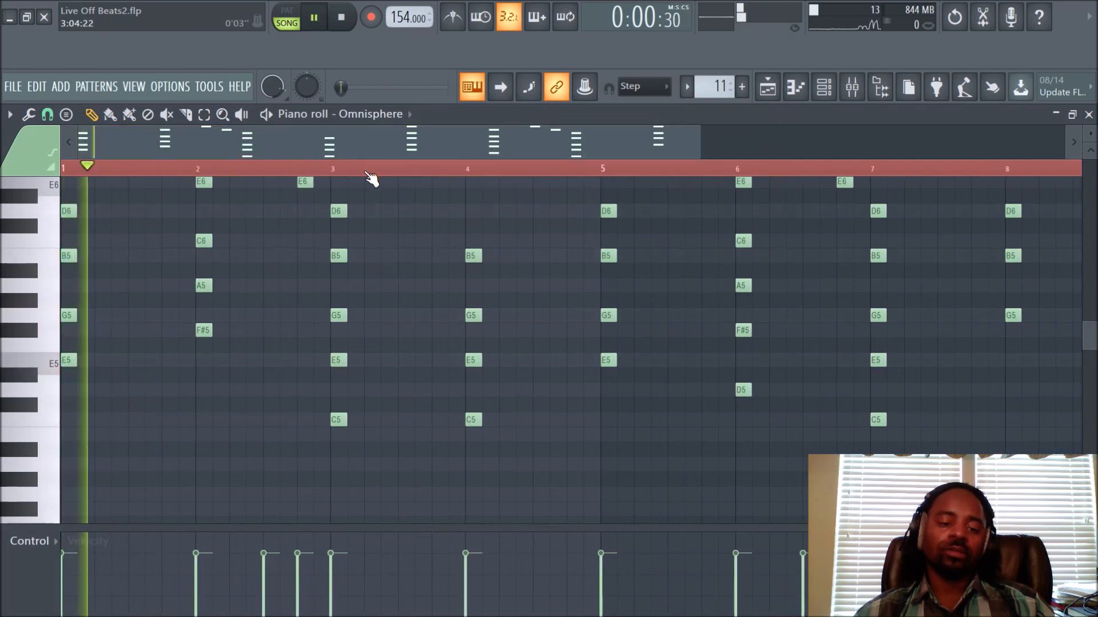
pyautogui.scroll(-2, 372, 182)
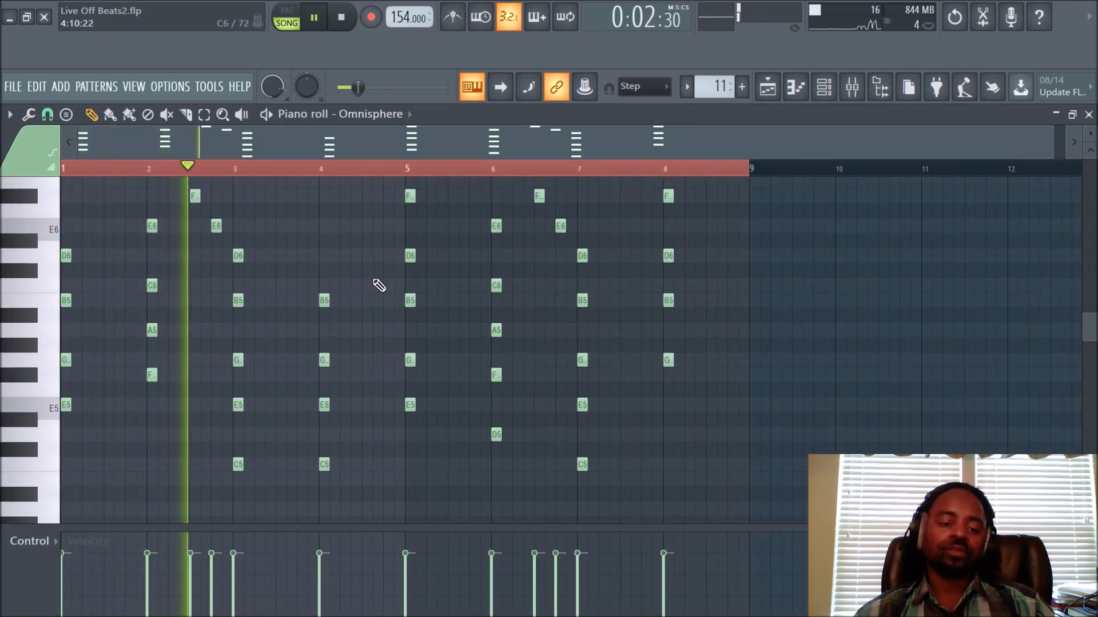
pyautogui.scroll(2, 379, 285)
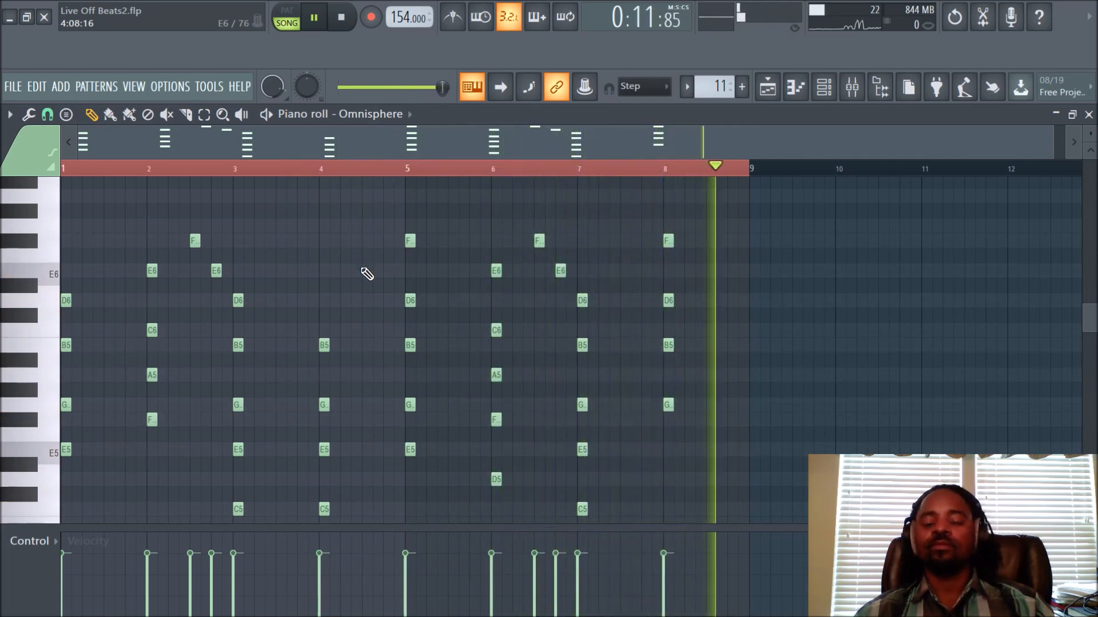
pyautogui.press('space')
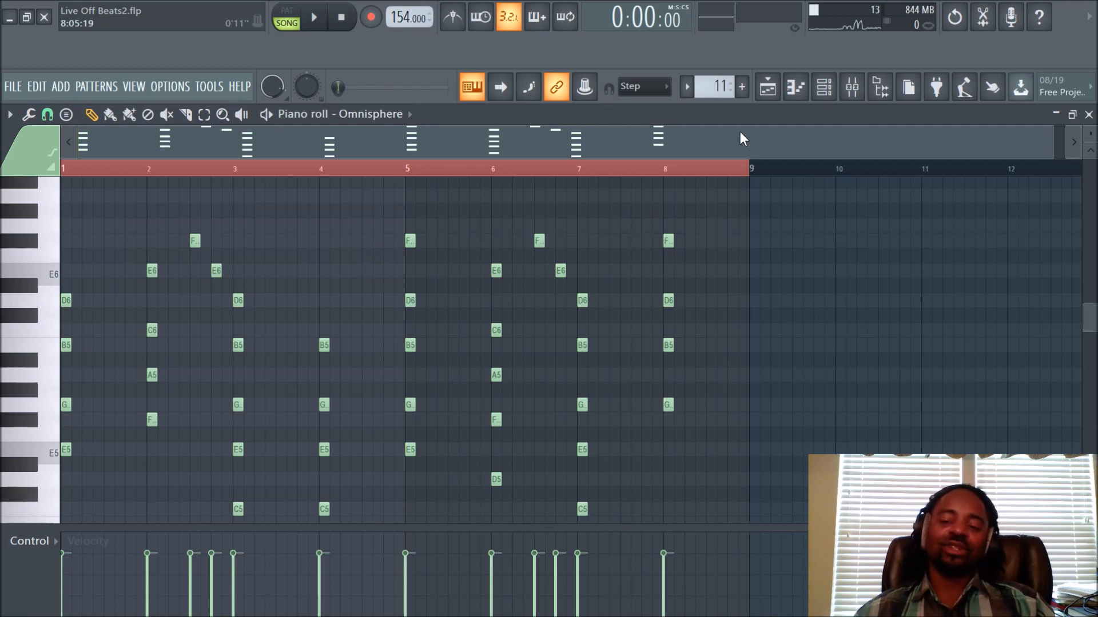
# In the playlist, unmute Tracks 1 and 2 so that Tracks 1 to 3 are all active
pyautogui.click(767, 86)
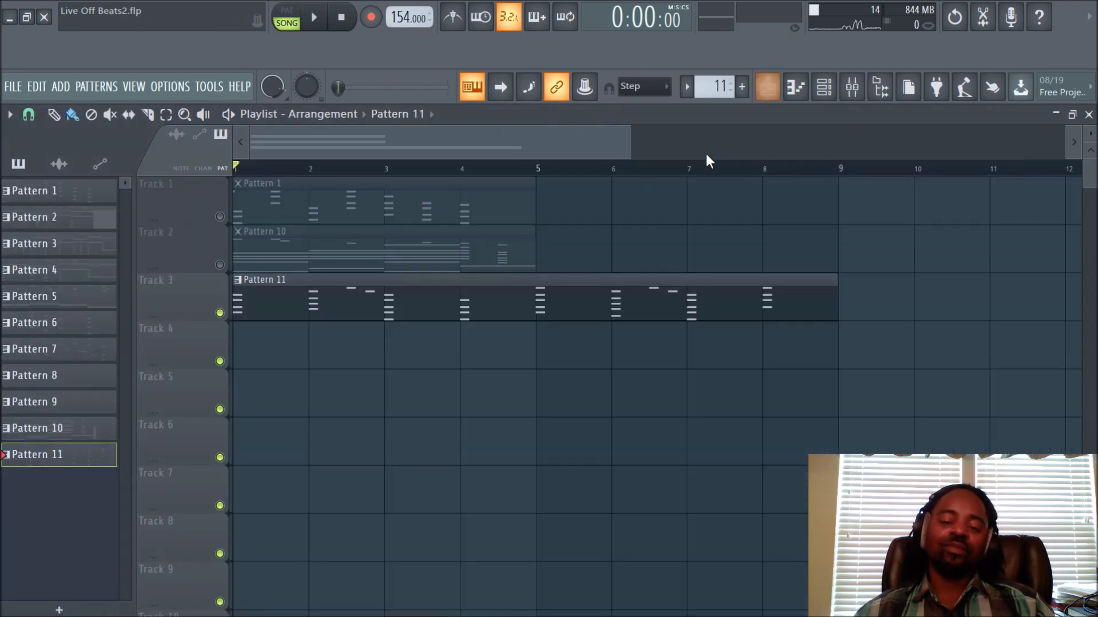
pyautogui.click(220, 313)
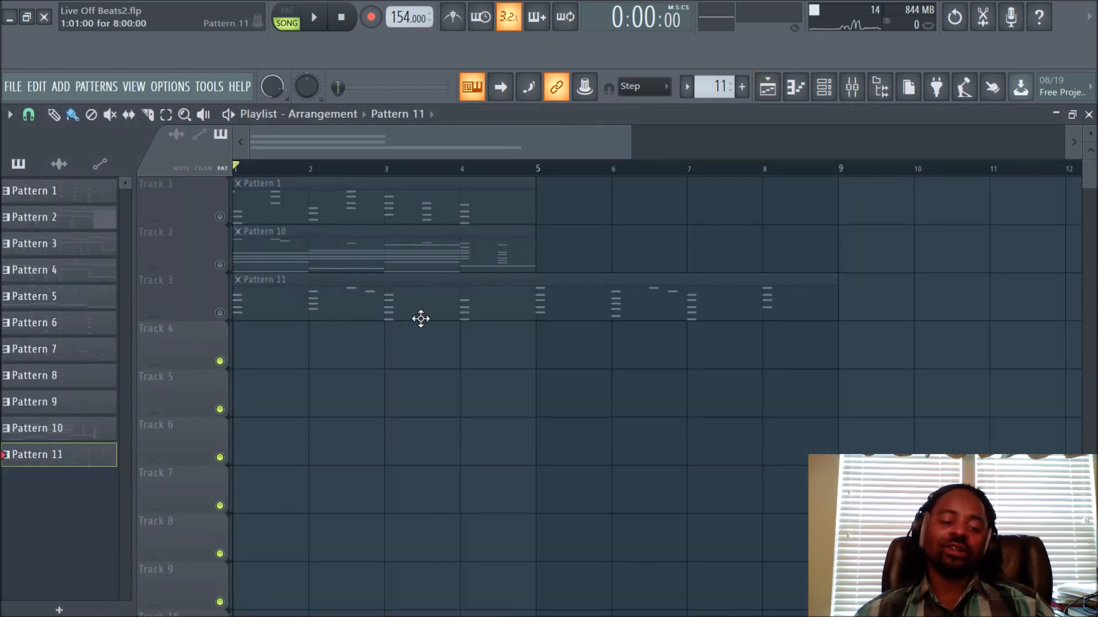
pyautogui.click(220, 218)
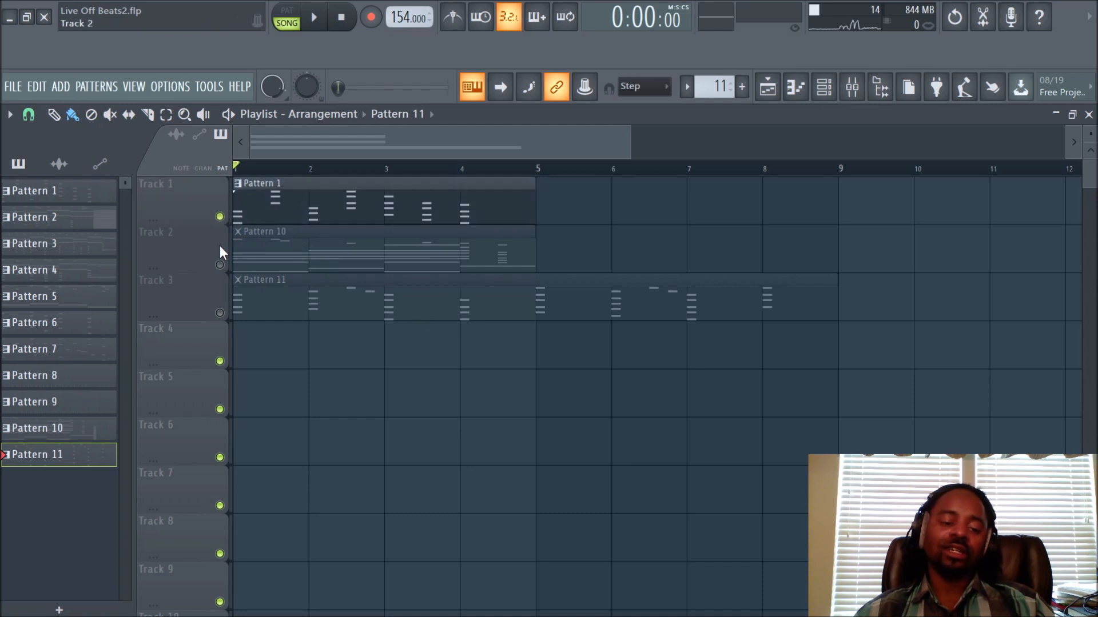
pyautogui.click(220, 265)
pyautogui.click(221, 313)
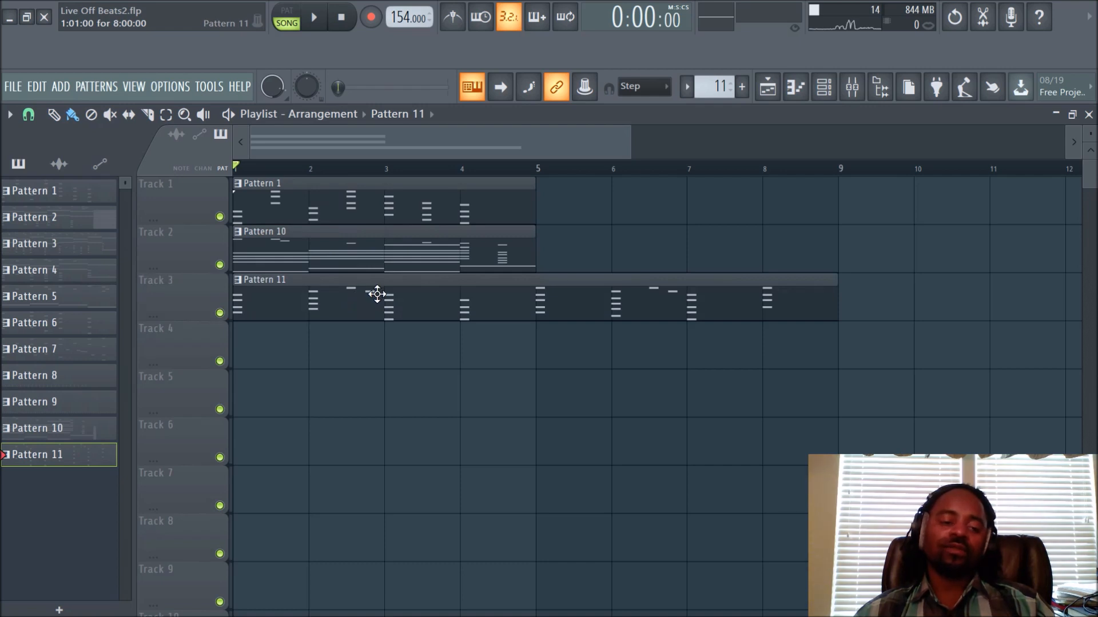
# Open the Pattern 11 clip in the piano roll and review the scale highlighting root notes and scales without changing them
pyautogui.doubleClick(325, 294)
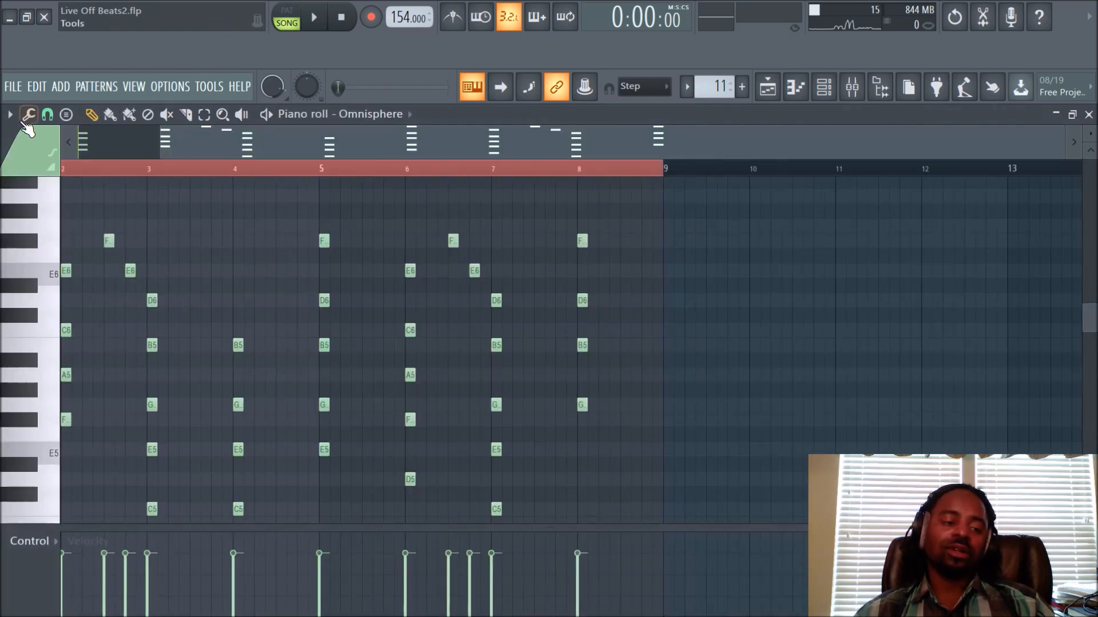
pyautogui.click(11, 114)
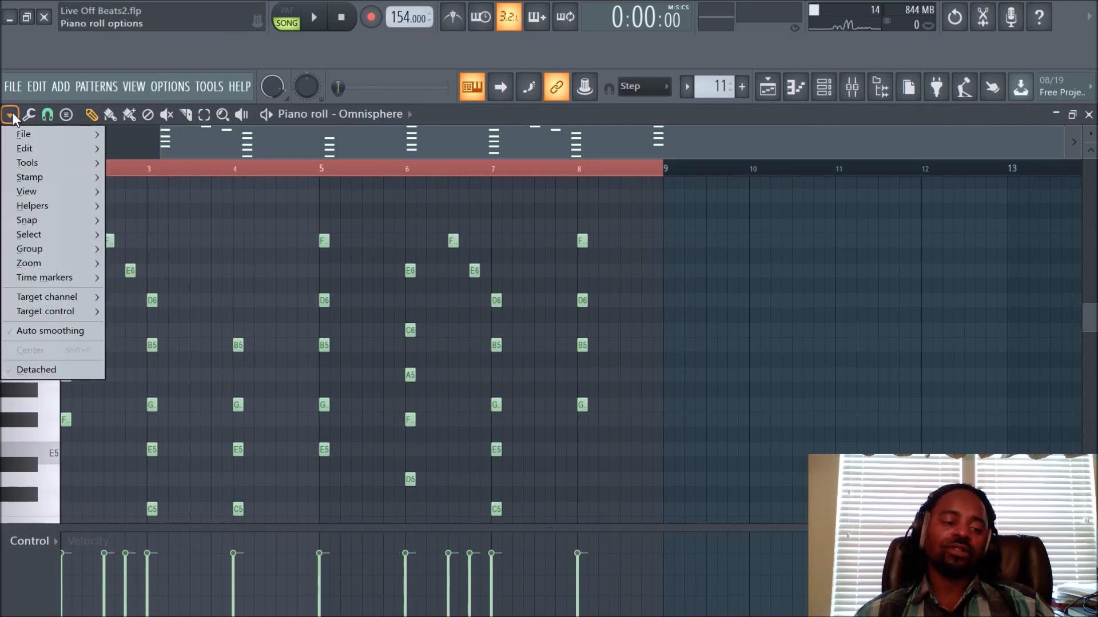
pyautogui.moveTo(29, 204)
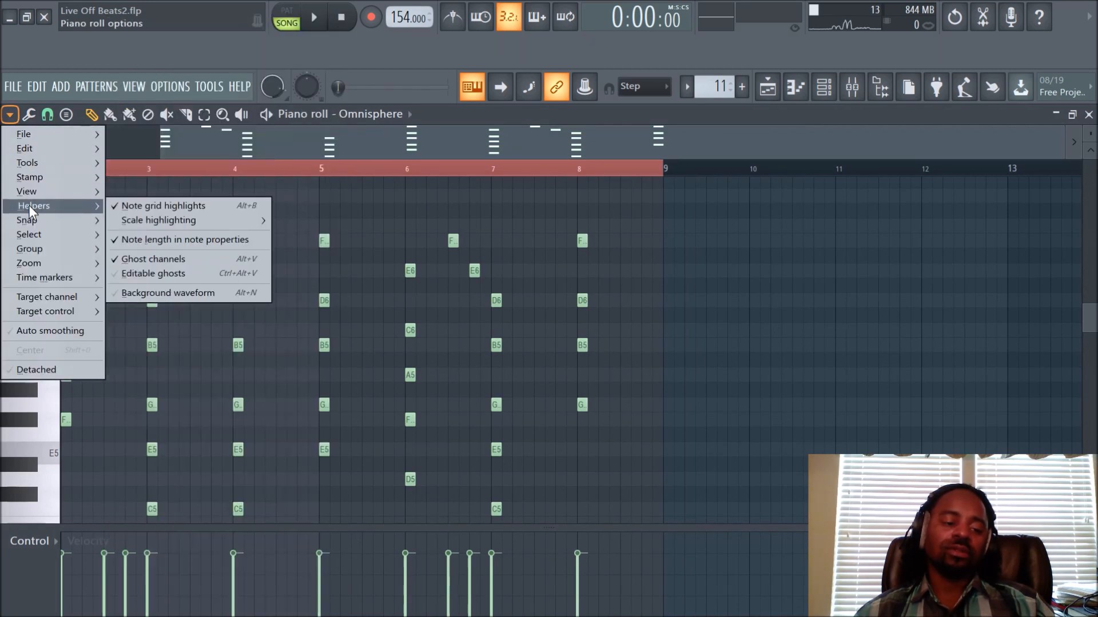
pyautogui.moveTo(168, 219)
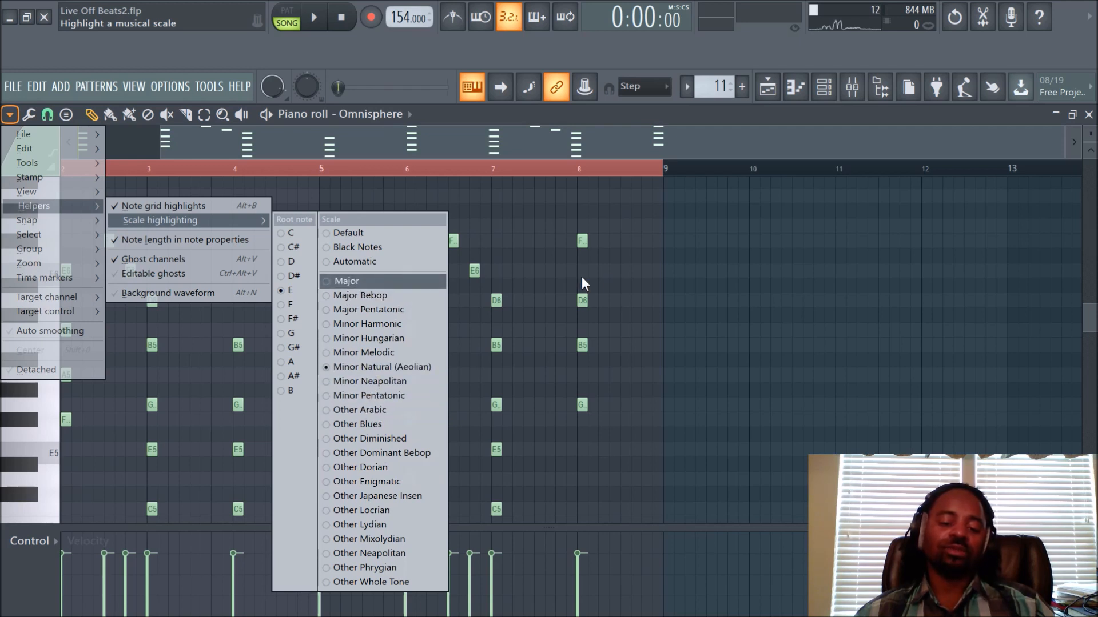
pyautogui.click(686, 277)
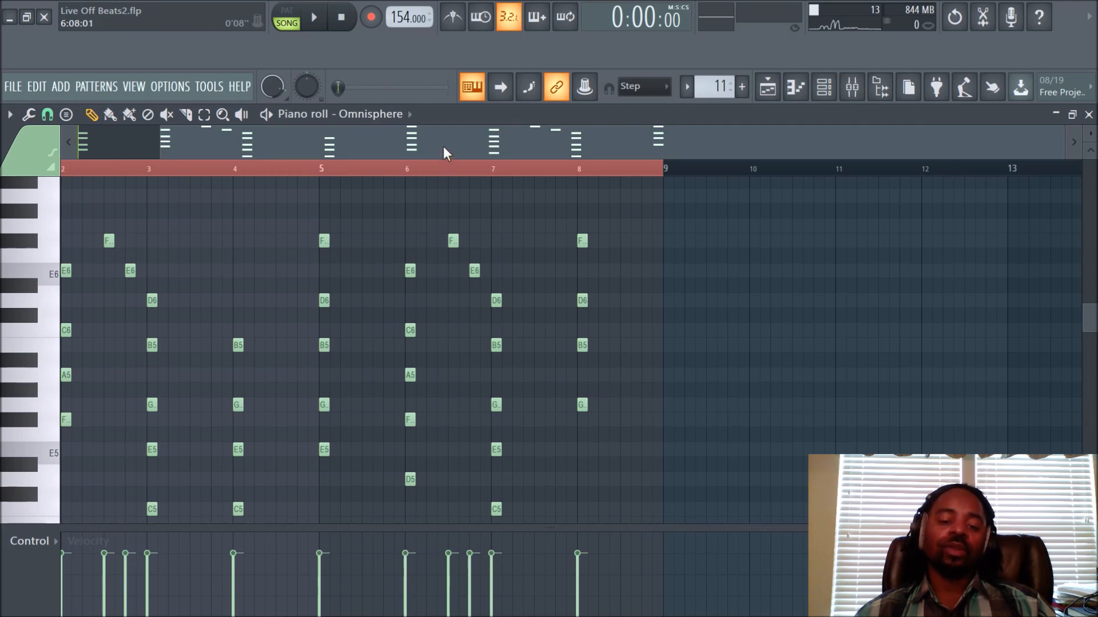
# Add high notes above the Pattern 11 chords: B6 in bar 2, D7 in bar 3, B6 in bar 4 and A6 in bar 6
pyautogui.moveTo(443, 147); pyautogui.dragTo(183, 143)
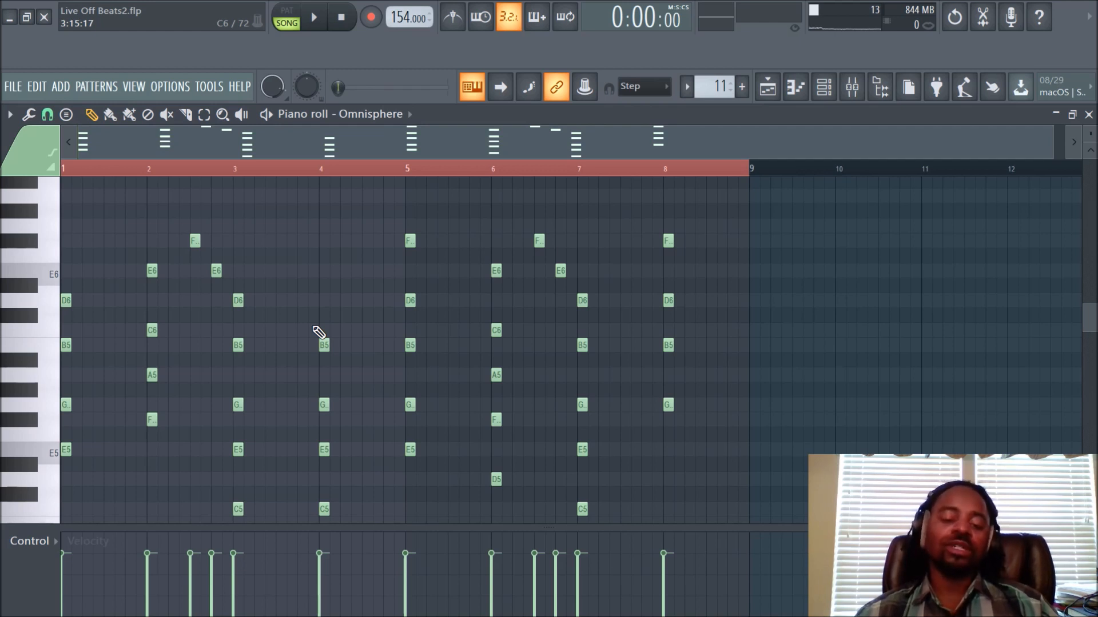
pyautogui.scroll(3, 311, 318)
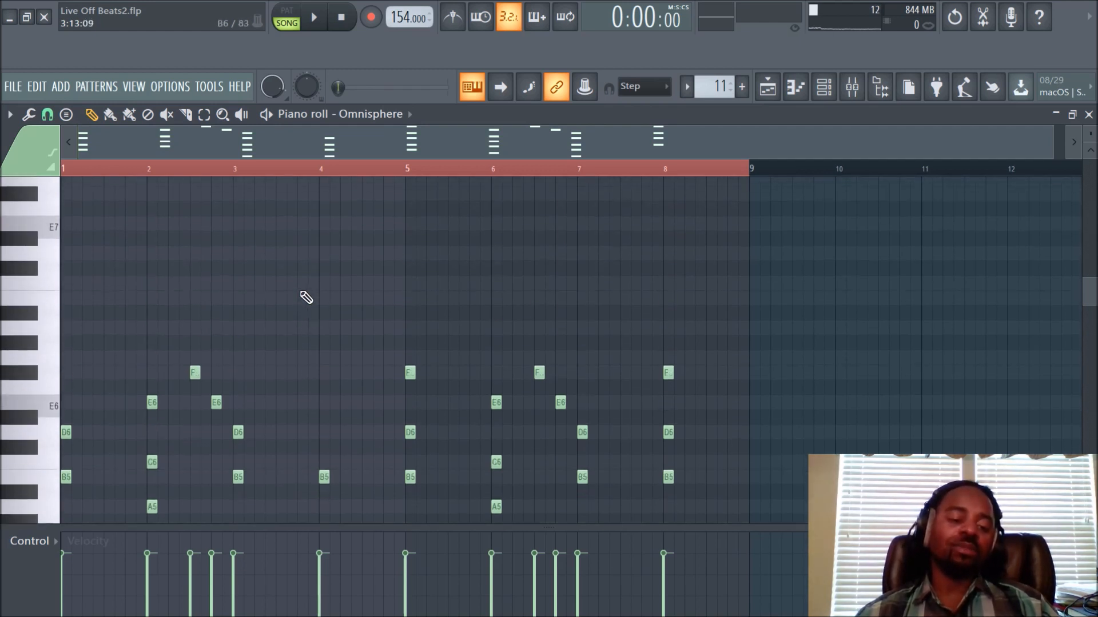
pyautogui.click(174, 299)
pyautogui.click(251, 256)
pyautogui.click(337, 300)
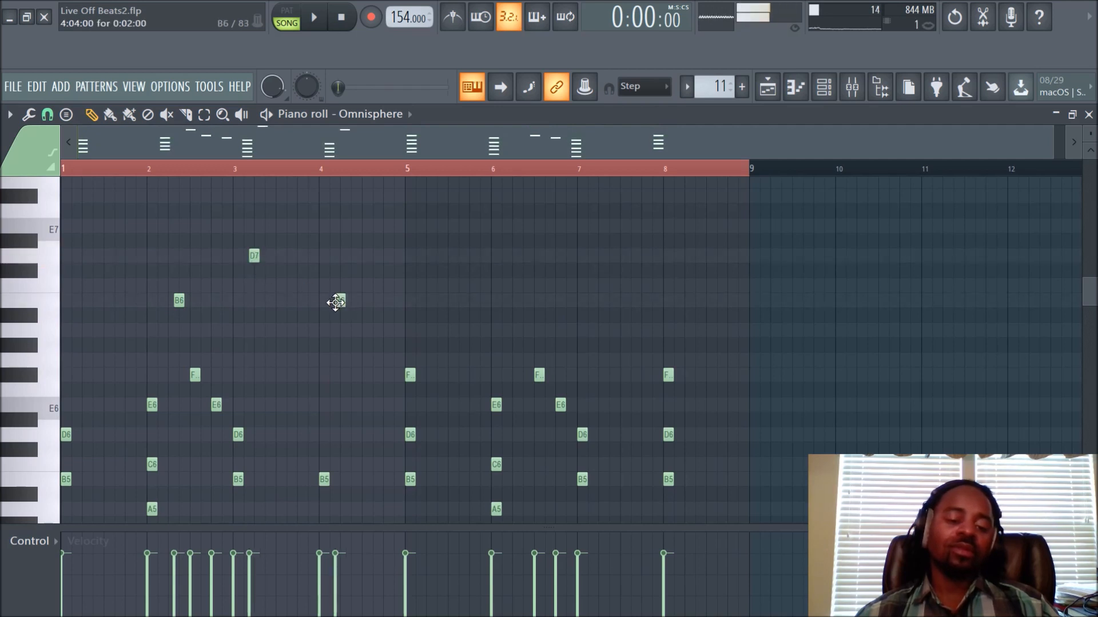
pyautogui.click(496, 330)
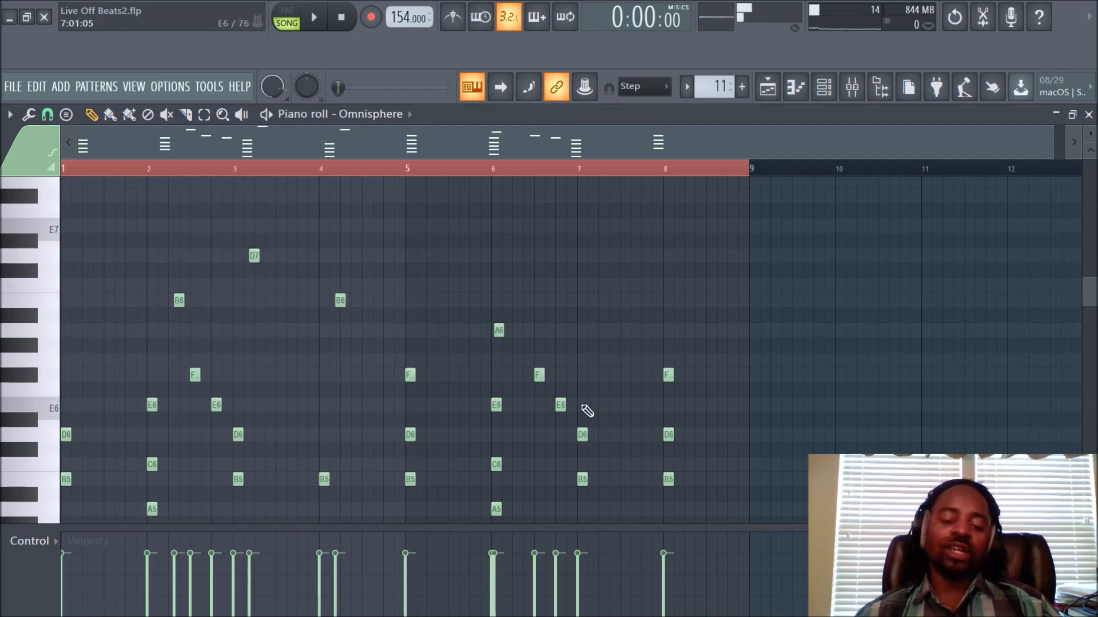
# Move the high B6, D7 and B6 notes to about the starts of bars 2, 3 and 4, checking them by playback
pyautogui.doubleClick(341, 301)
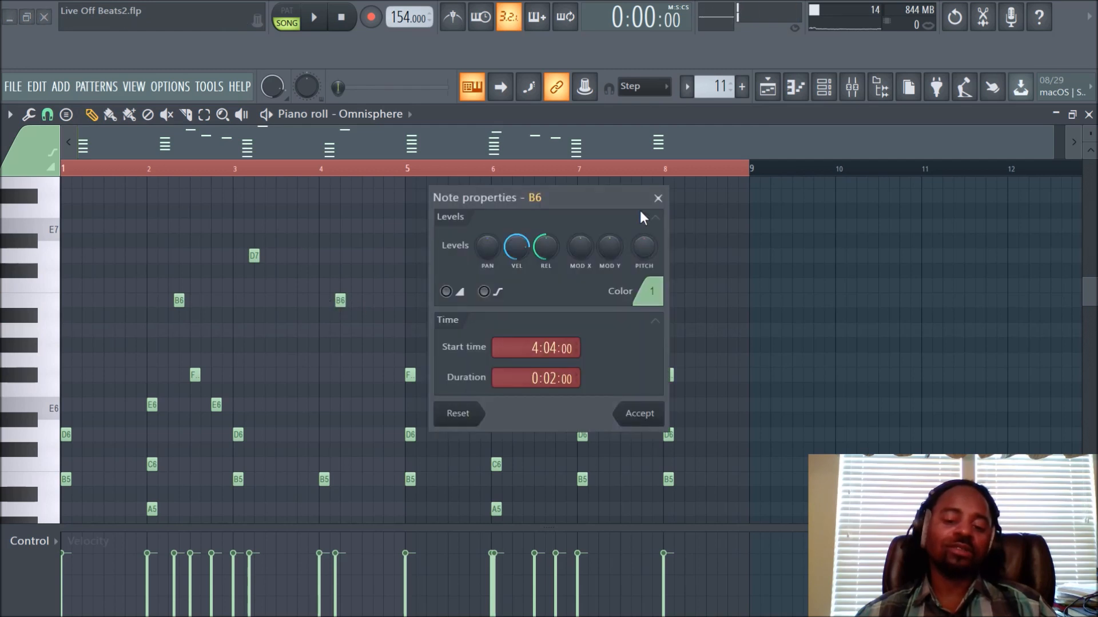
pyautogui.click(658, 197)
pyautogui.moveTo(341, 299); pyautogui.dragTo(321, 297)
pyautogui.press('space')
pyautogui.moveTo(253, 255); pyautogui.dragTo(238, 255)
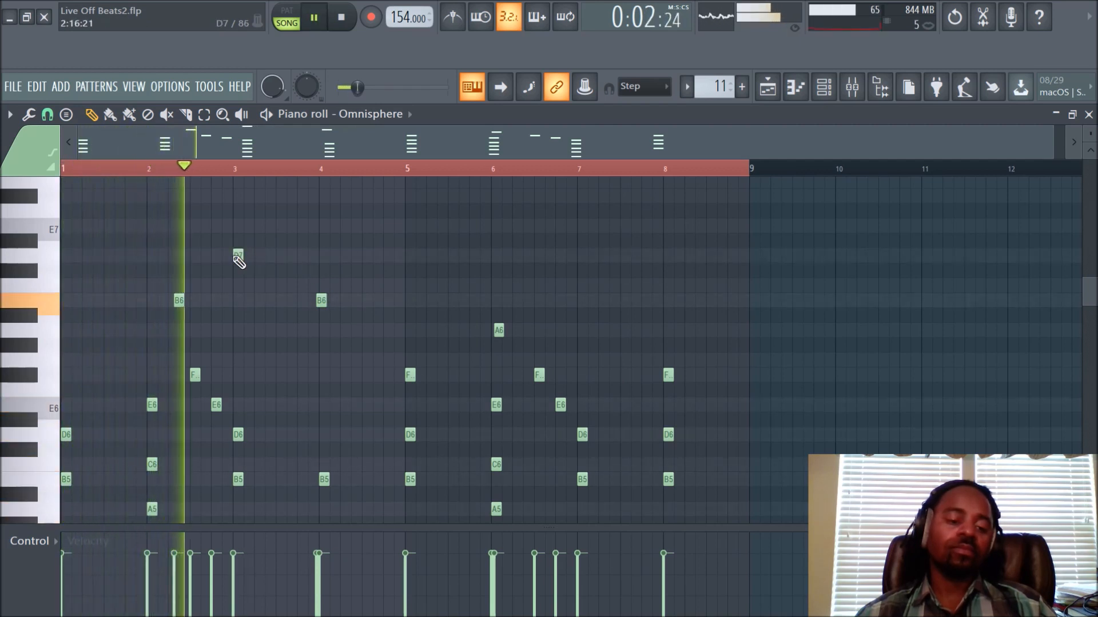
pyautogui.press('space')
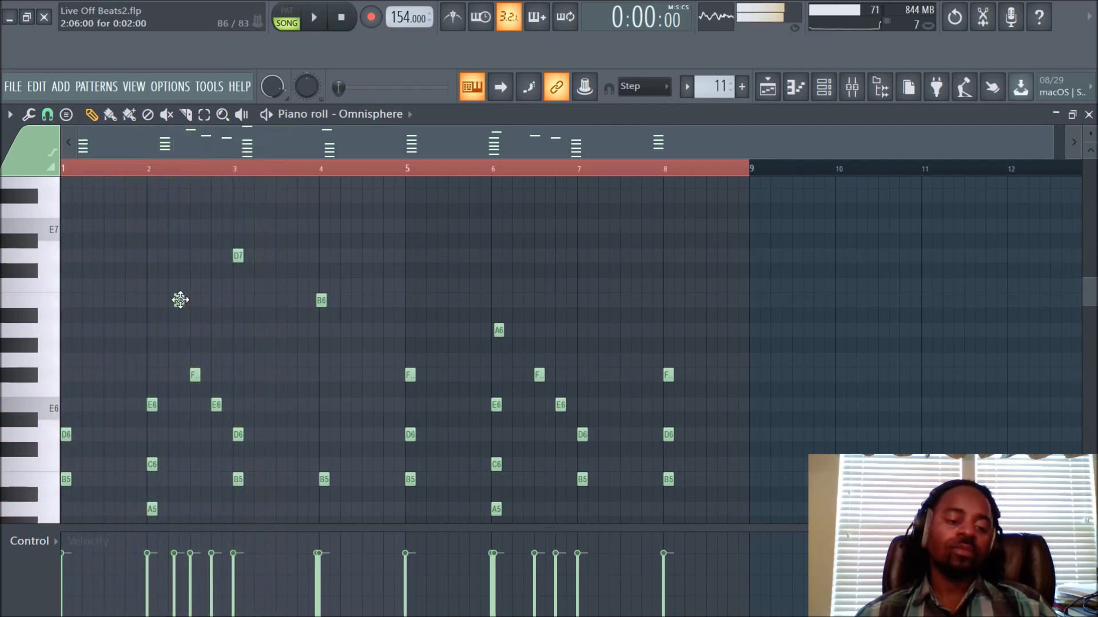
pyautogui.moveTo(177, 301); pyautogui.dragTo(149, 302)
pyautogui.press('space')
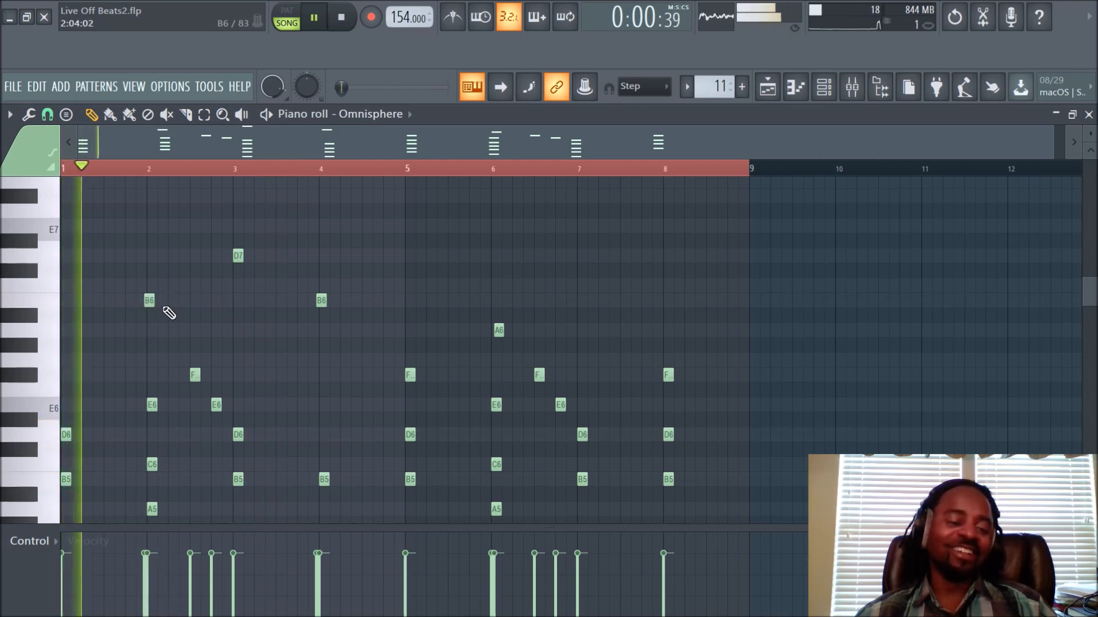
pyautogui.press('space')
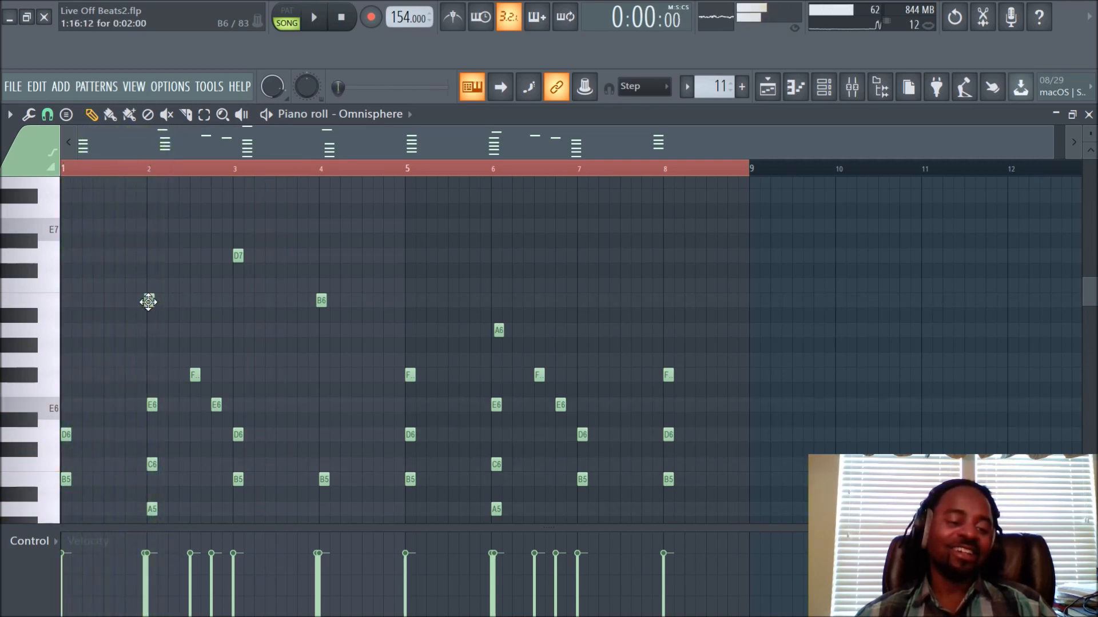
# Delete the added high notes above the chords in bars 2, 3, 4 and 6
pyautogui.click(147, 301)
pyautogui.rightClick(147, 301)
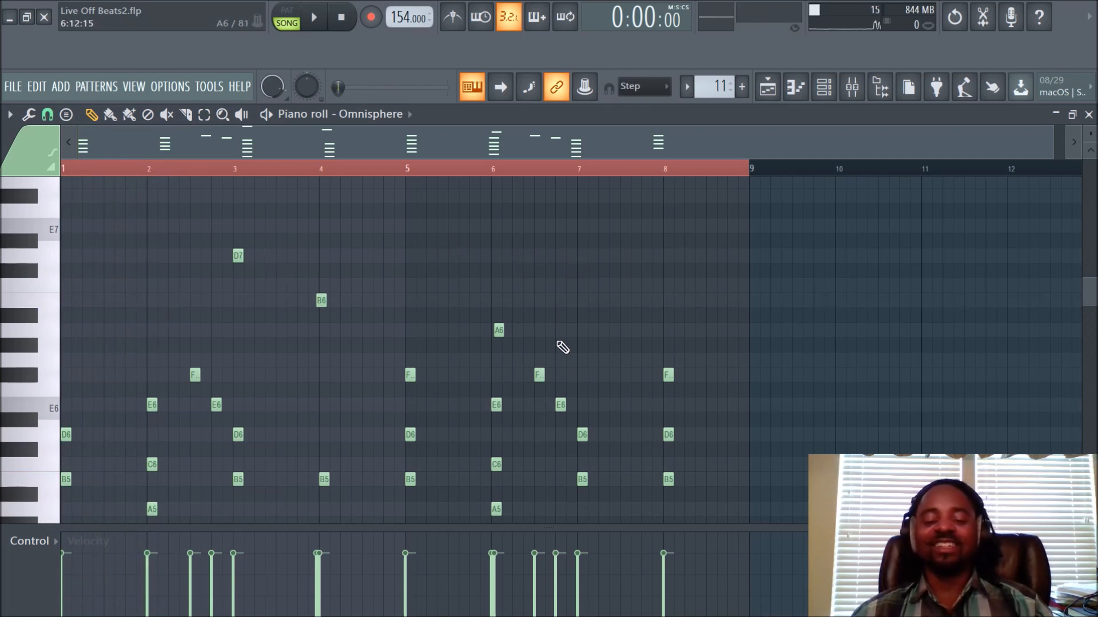
pyautogui.scroll(-3, 497, 320)
pyautogui.scroll(3, 161, 402)
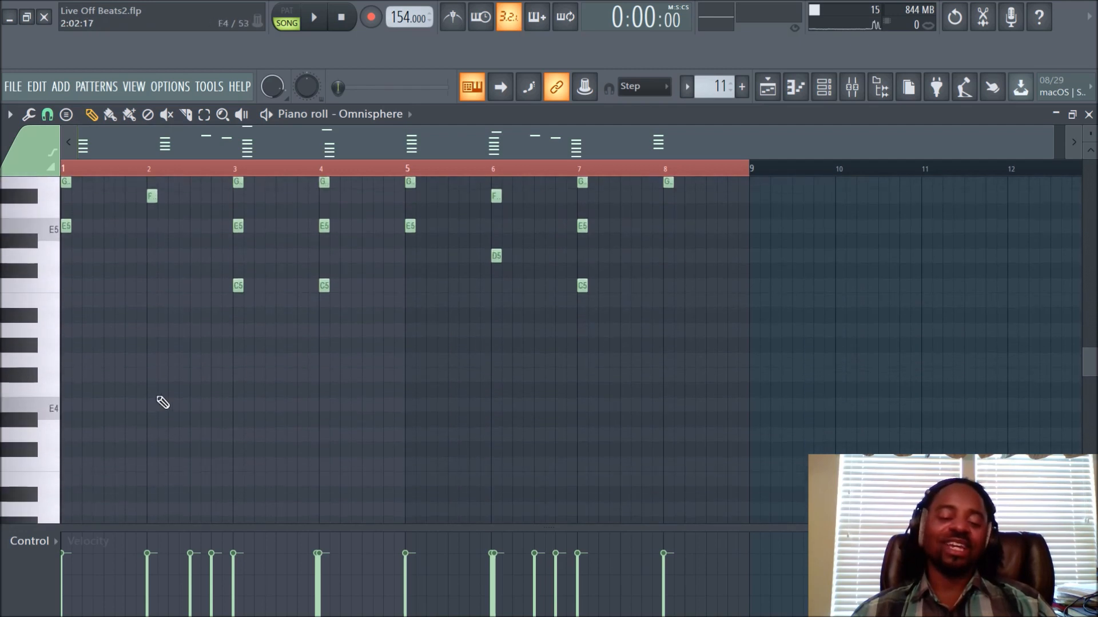
pyautogui.scroll(-3, 446, 380)
pyautogui.scroll(4, 343, 303)
pyautogui.rightClick(239, 300)
pyautogui.rightClick(318, 345)
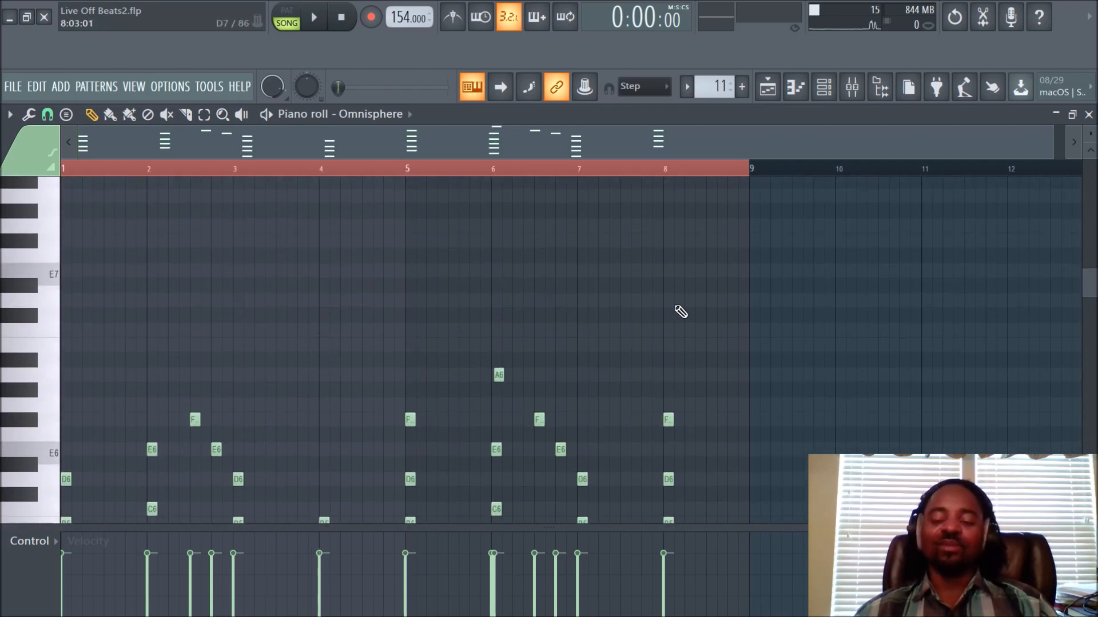
pyautogui.rightClick(497, 375)
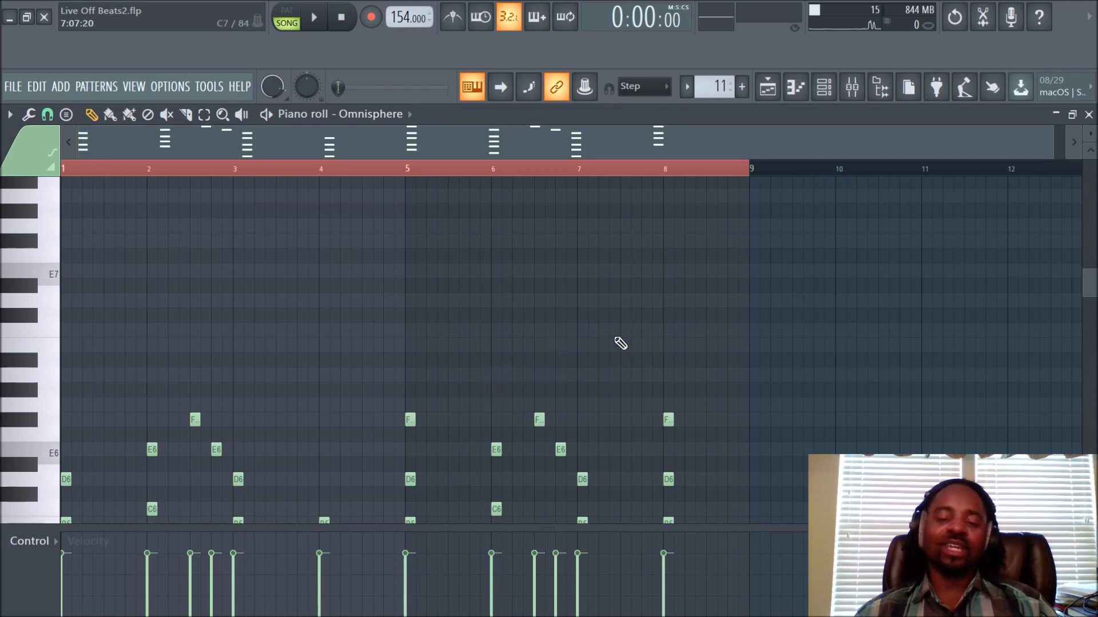